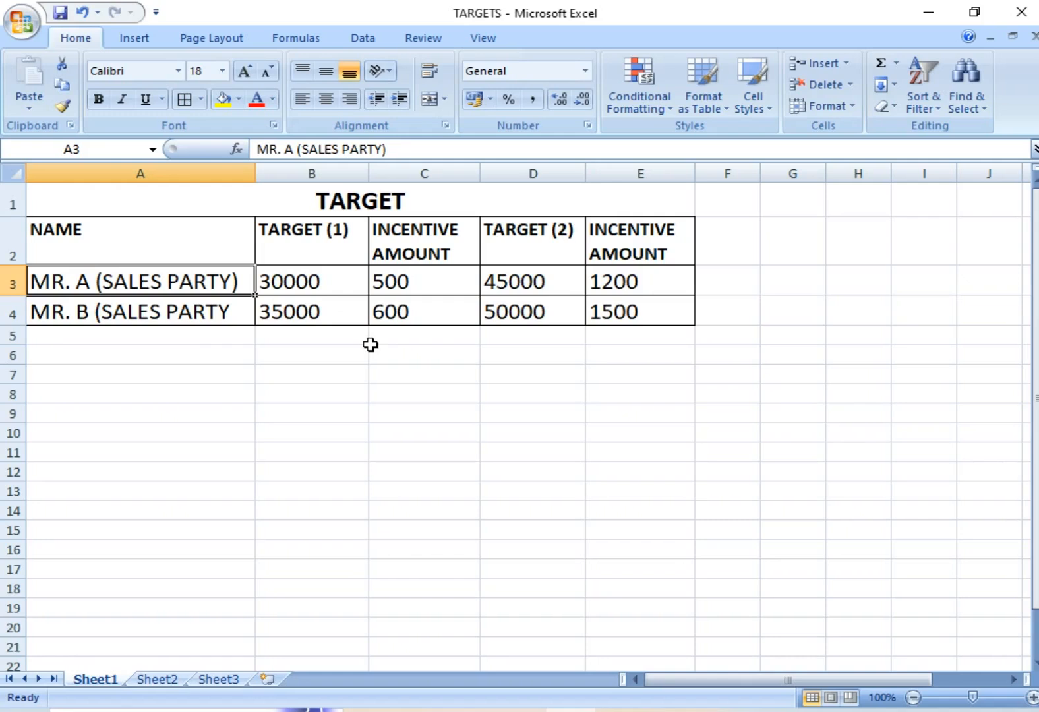
# - Examine the two target levels and their incentive amounts for both sales parties in the TARGET table
pyautogui.click(344, 287)
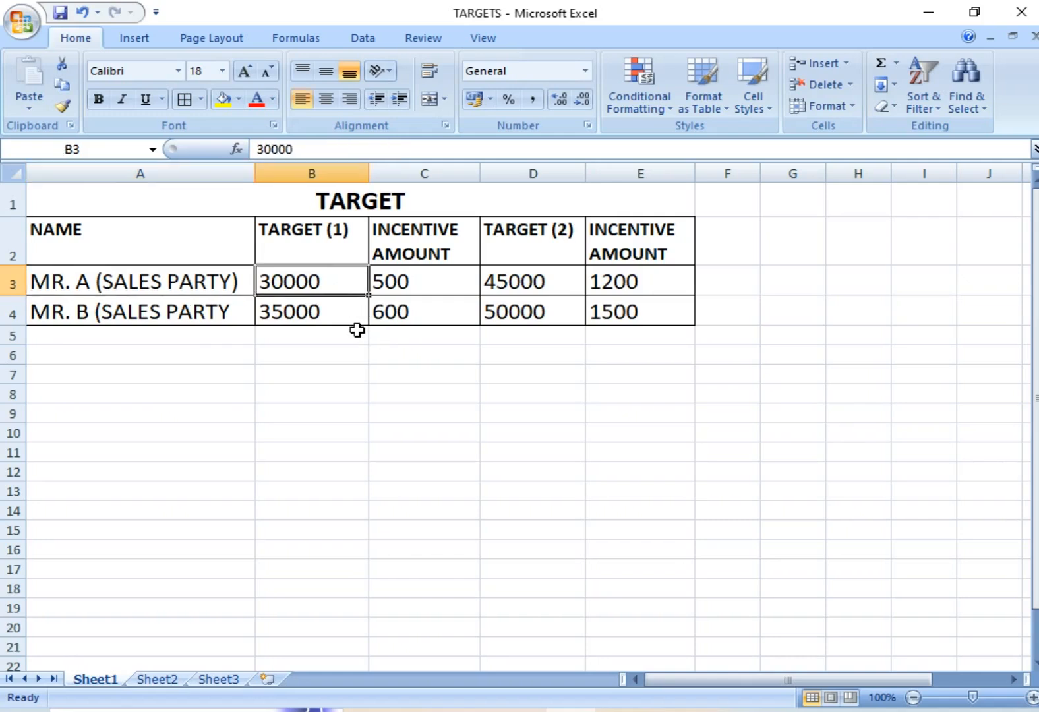
pyautogui.click(409, 284)
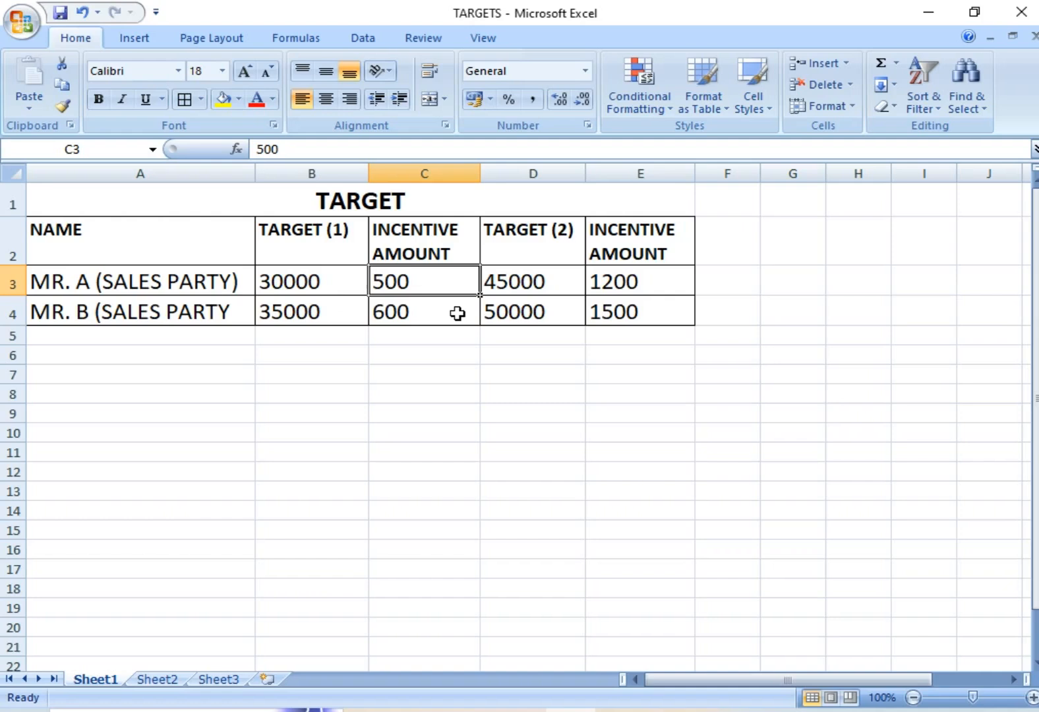
pyautogui.click(517, 287)
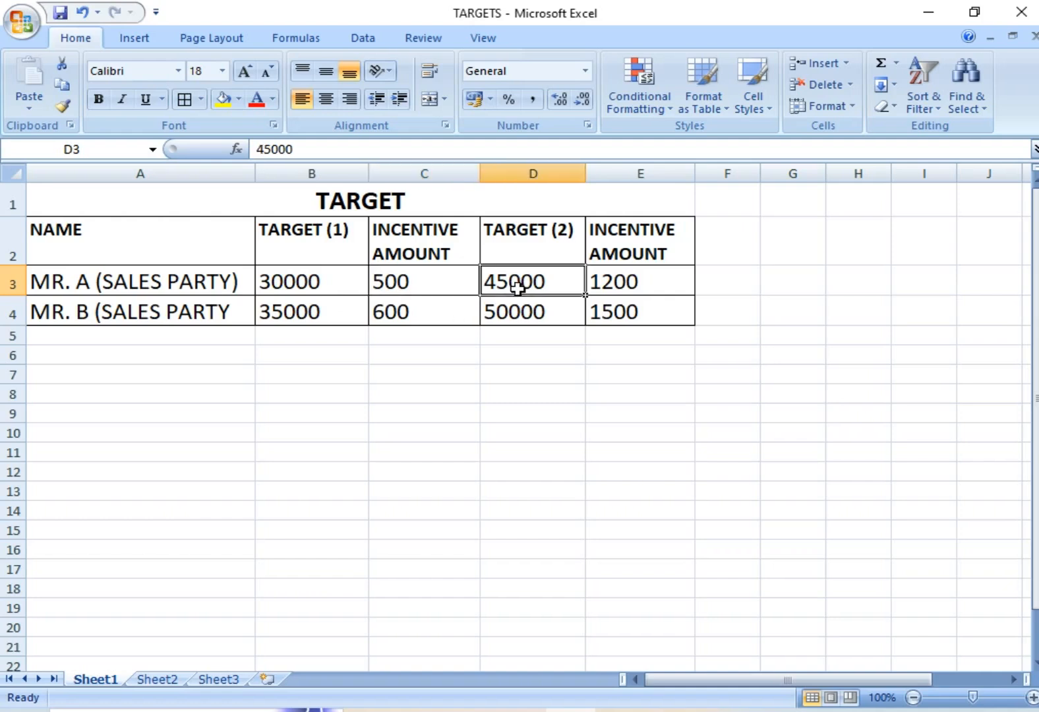
pyautogui.click(633, 281)
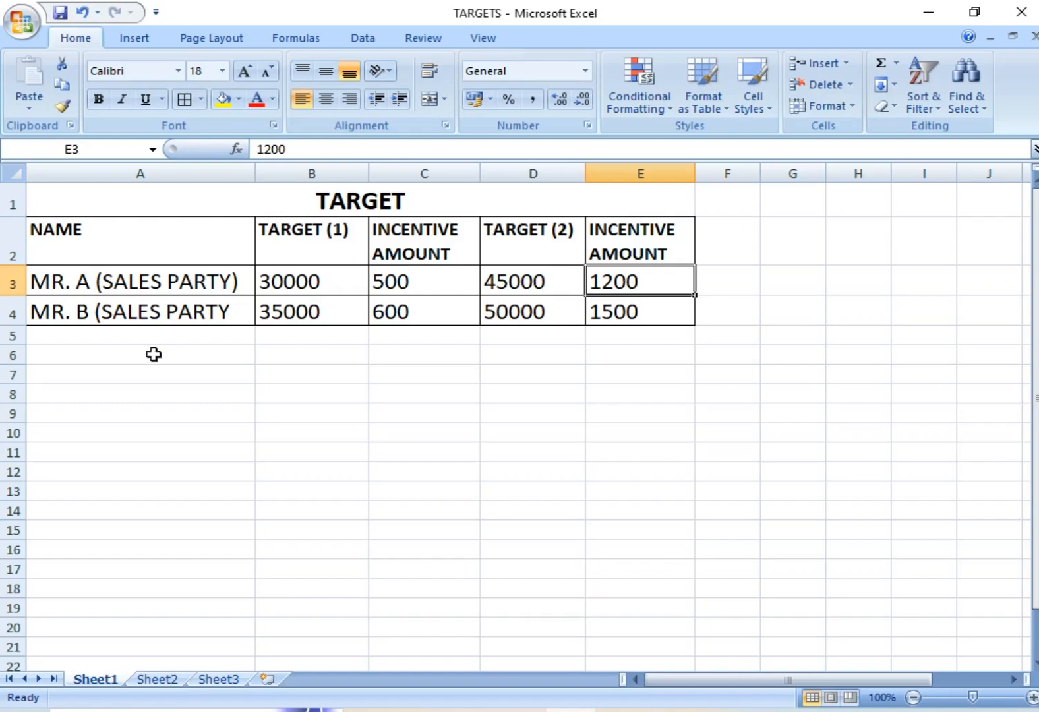
pyautogui.click(160, 306)
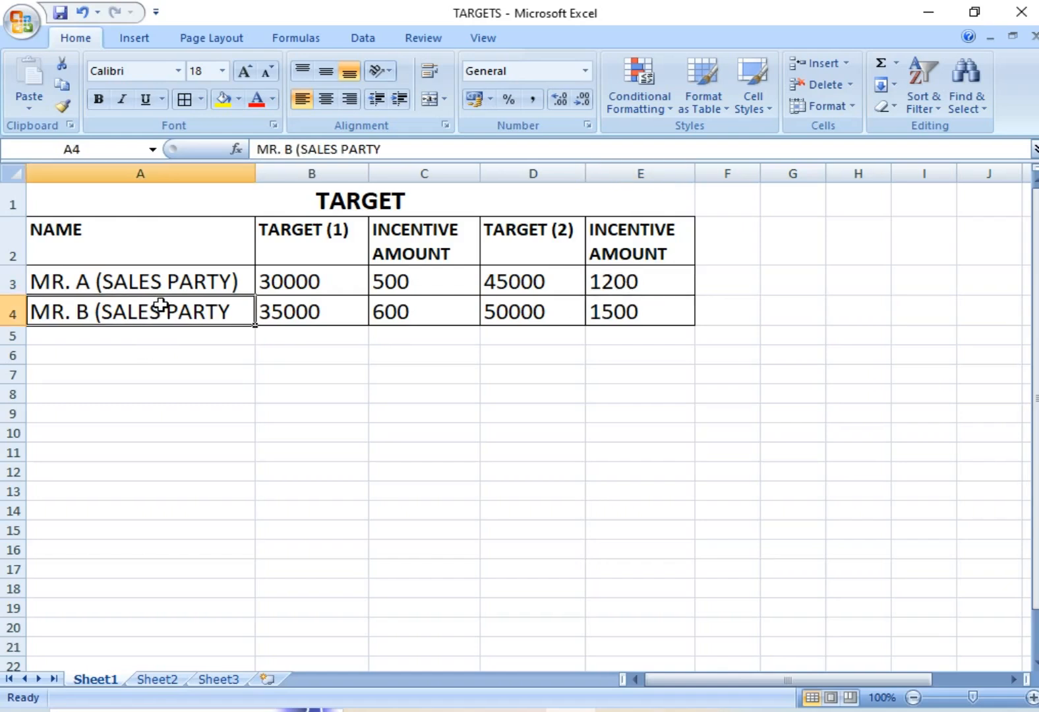
pyautogui.click(301, 320)
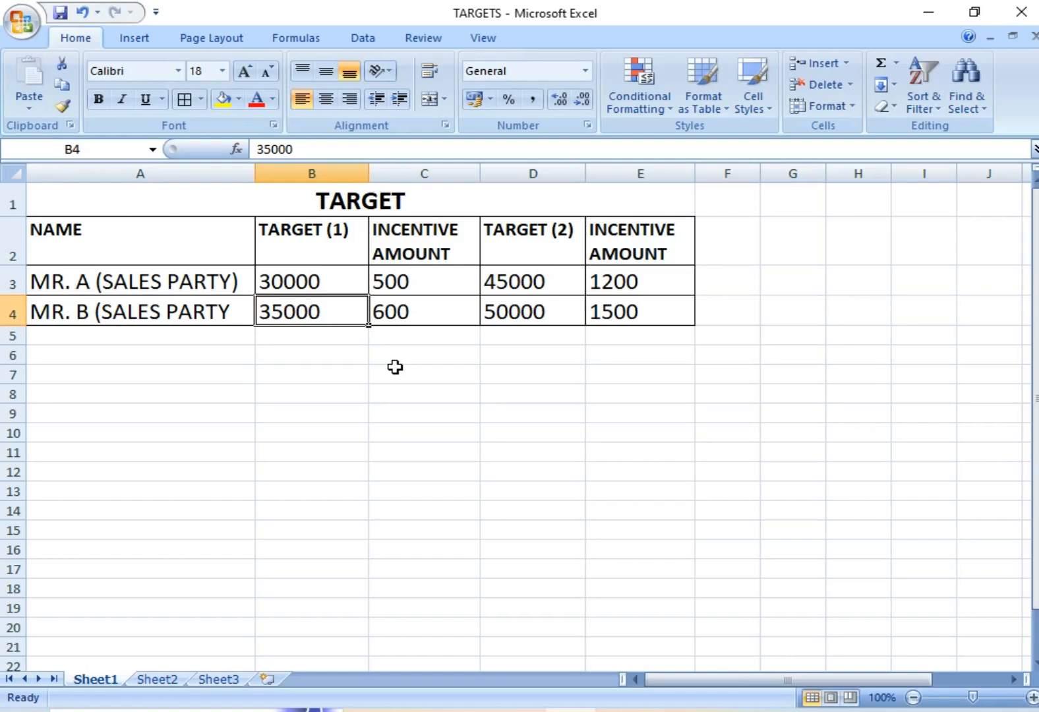
pyautogui.click(425, 317)
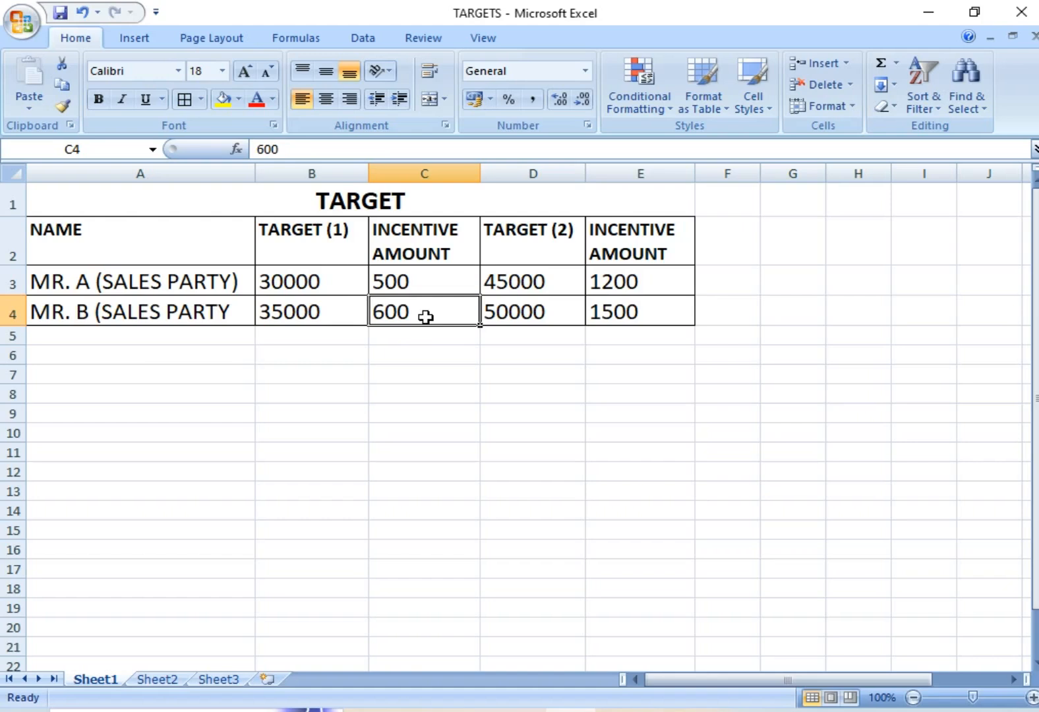
pyautogui.press('Right')
pyautogui.press('Right')
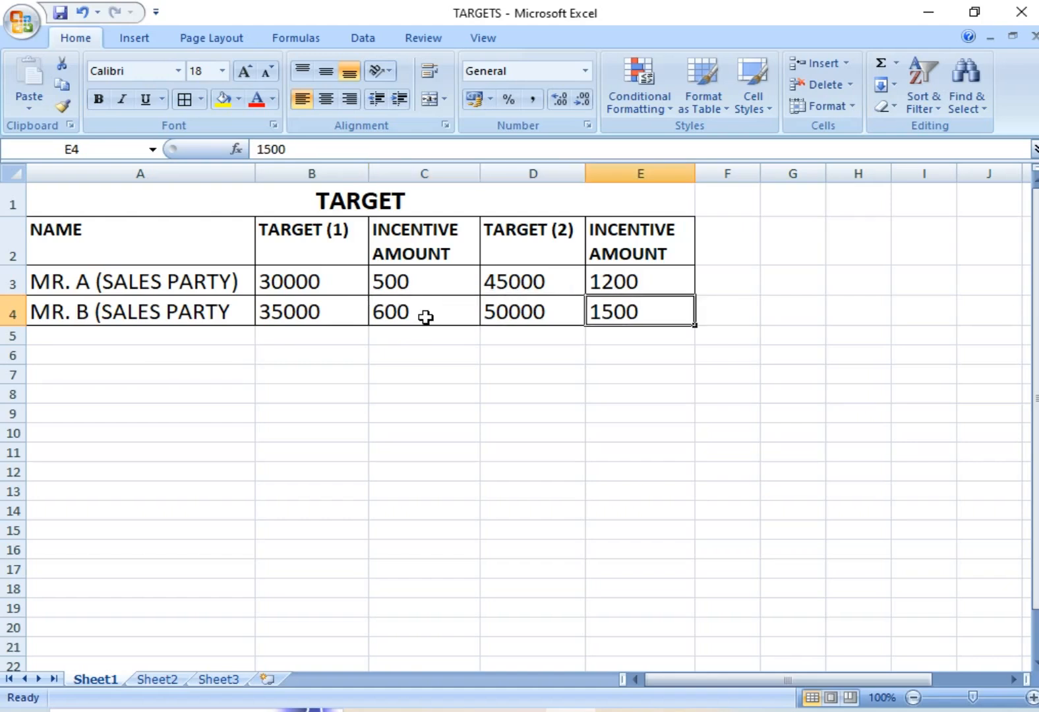
pyautogui.press('Left')
pyautogui.press('Left')
pyautogui.press('Left')
pyautogui.press('Left')
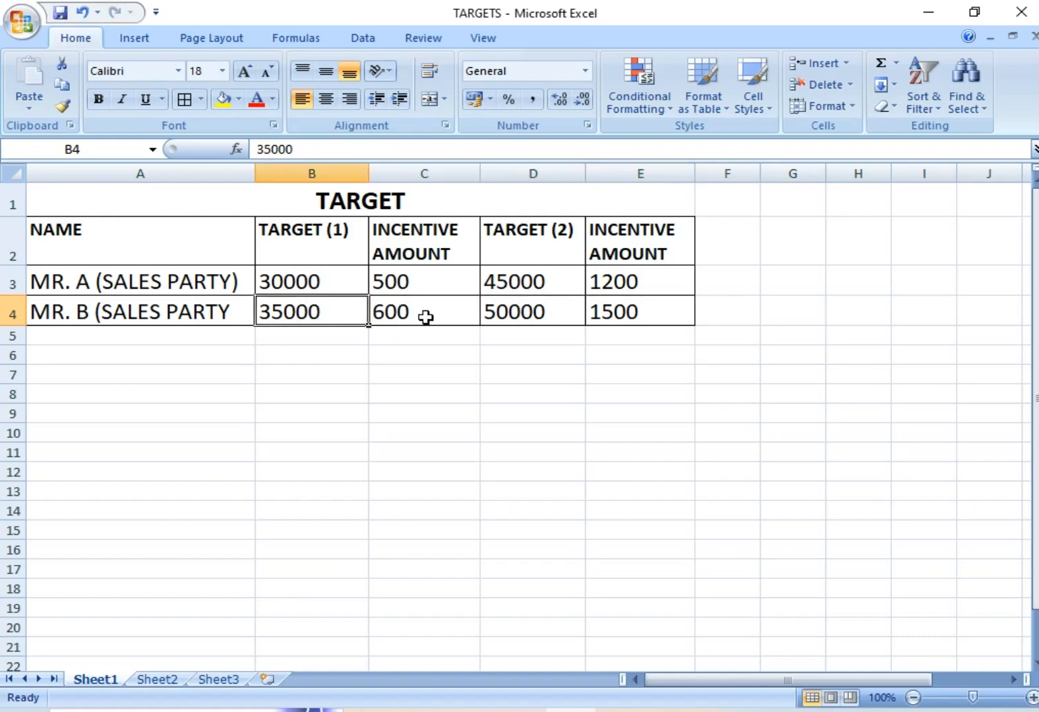
pyautogui.press('Up')
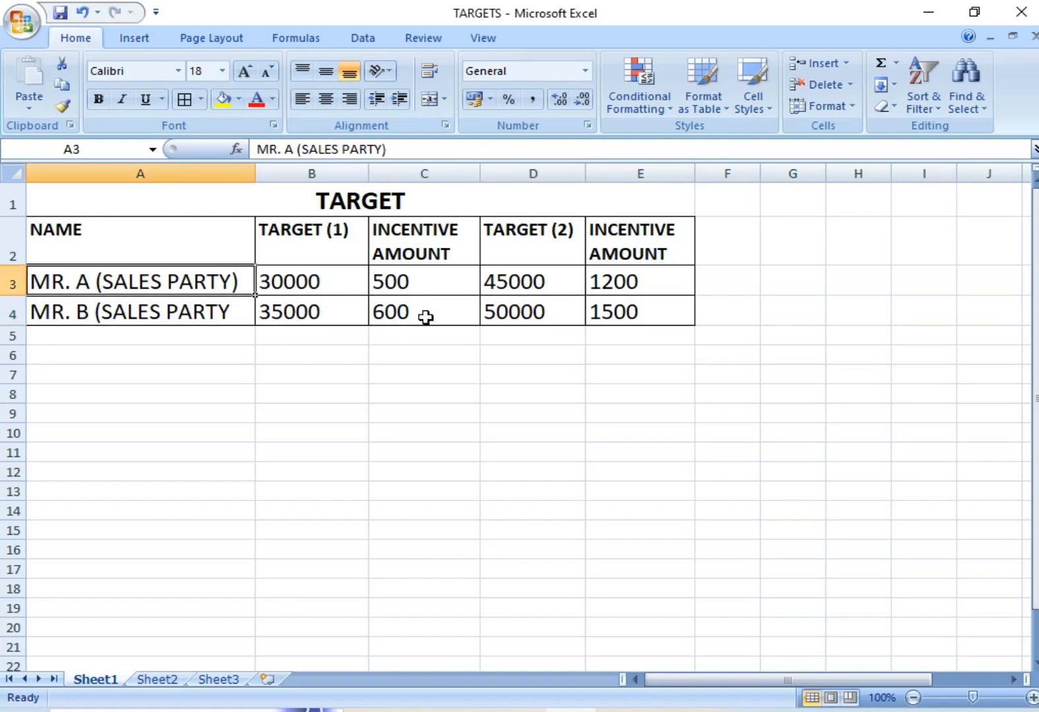
pyautogui.press('Down')
pyautogui.press('Down')
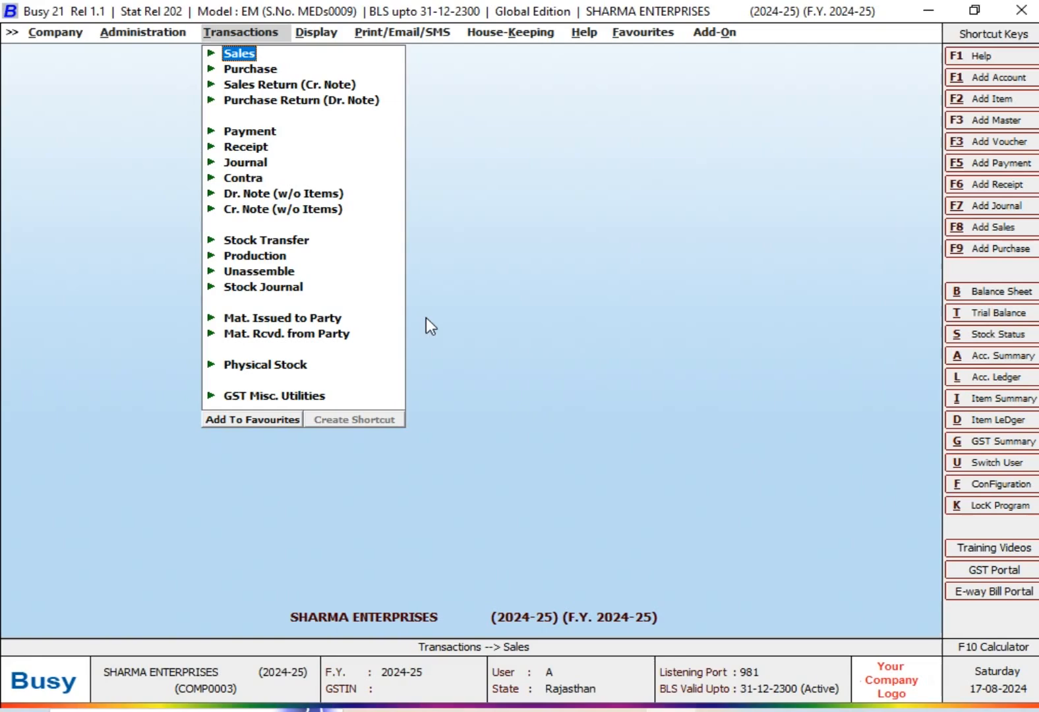
# - Enable the Targets option in Busy's Accounts features and save the configuration
pyautogui.press('Left')
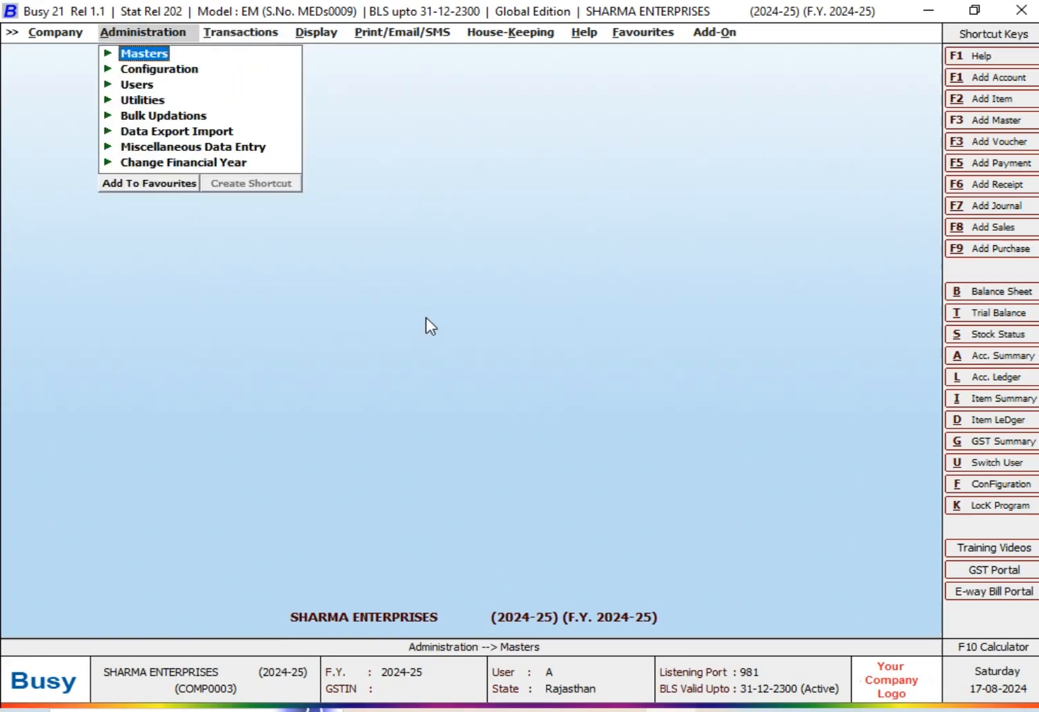
pyautogui.press('Down')
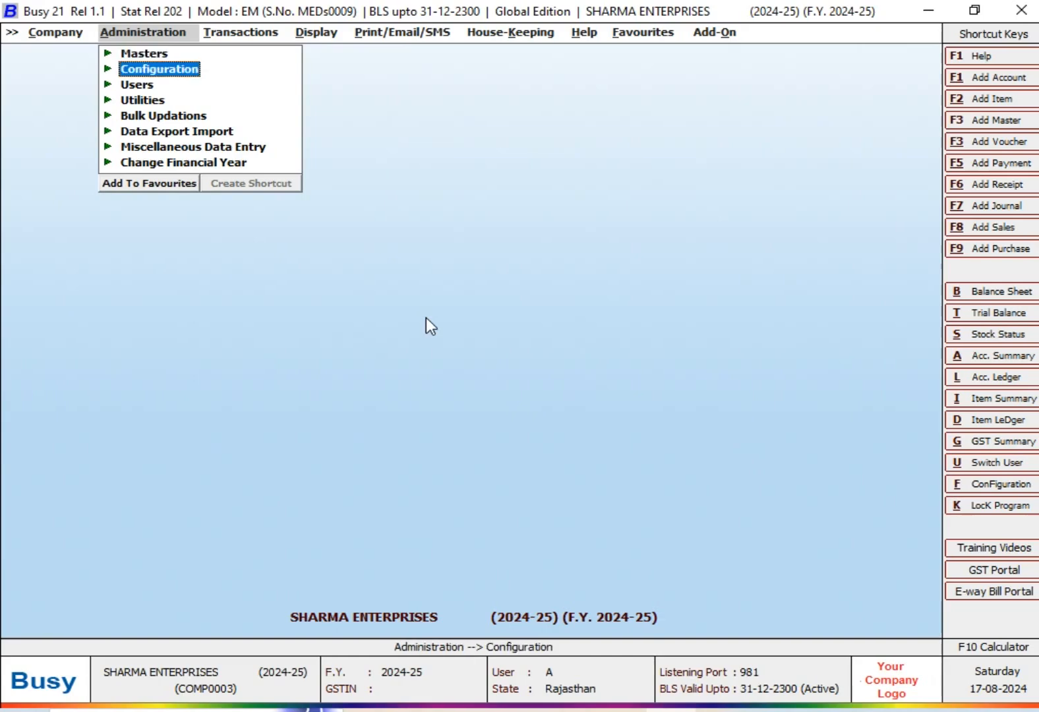
pyautogui.press('Return')
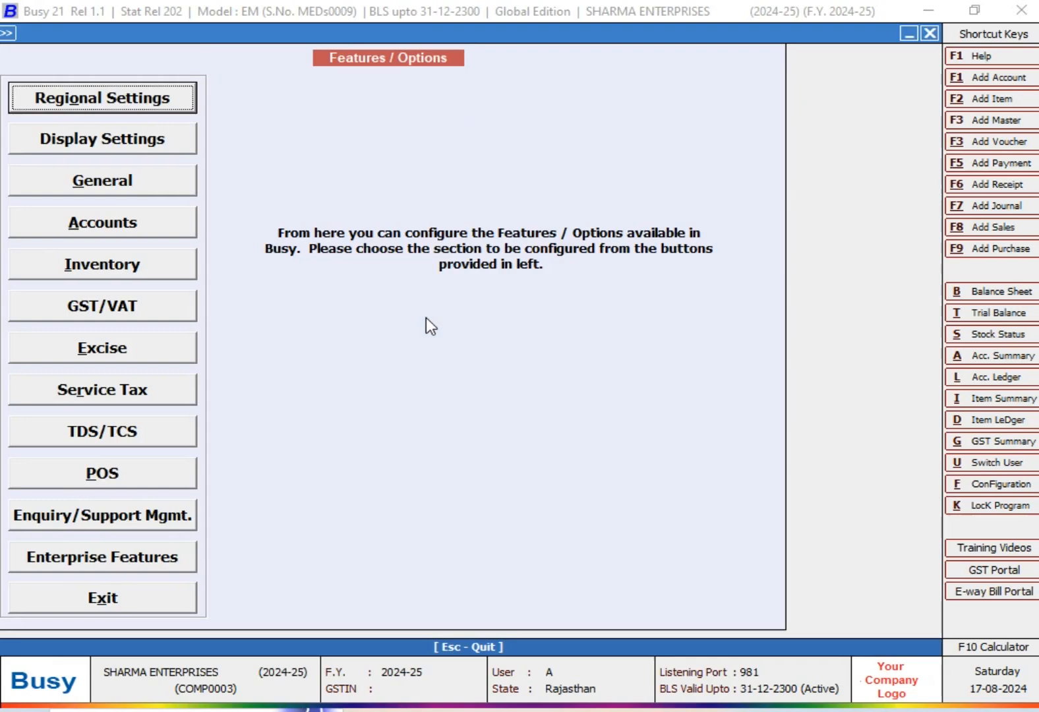
pyautogui.click(138, 229)
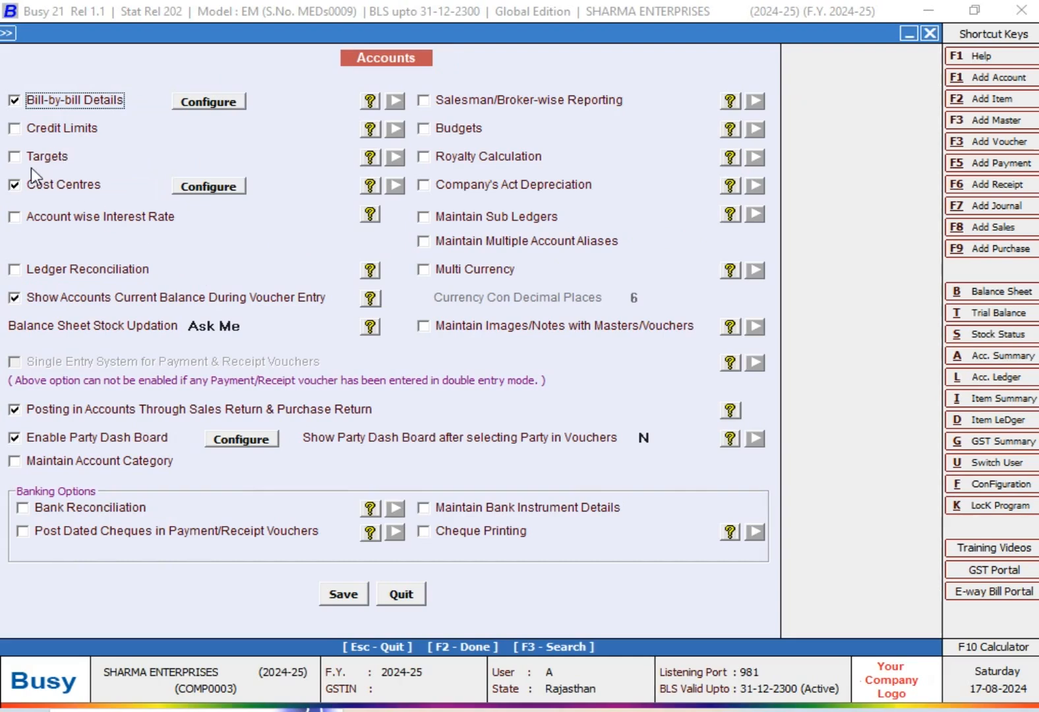
pyautogui.click(22, 160)
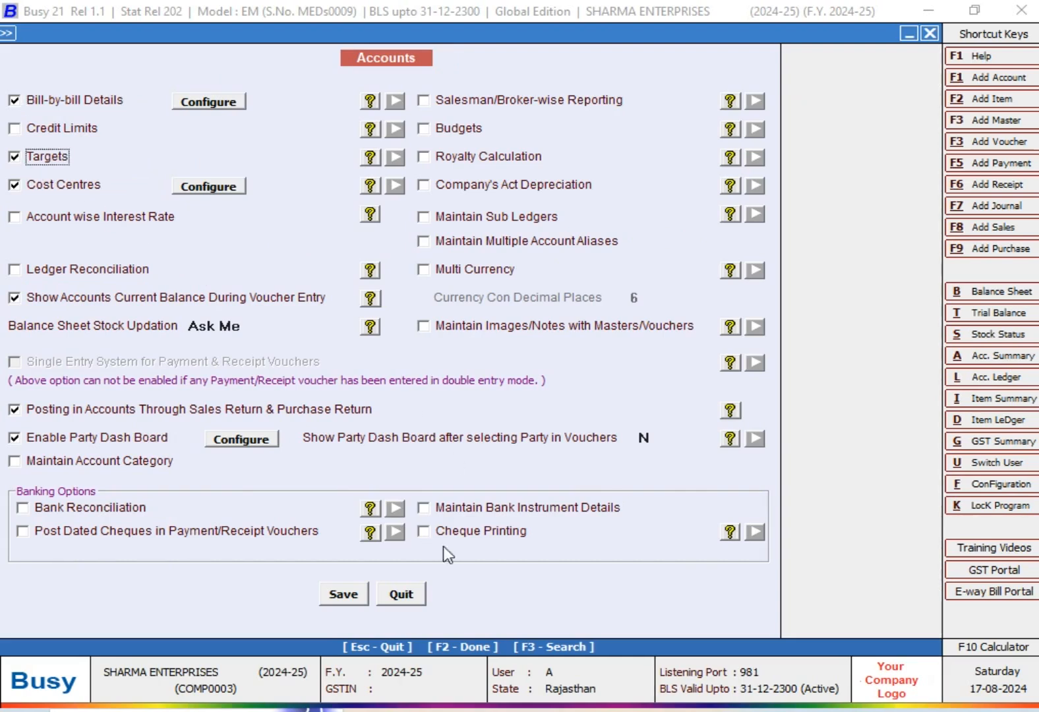
pyautogui.click(345, 594)
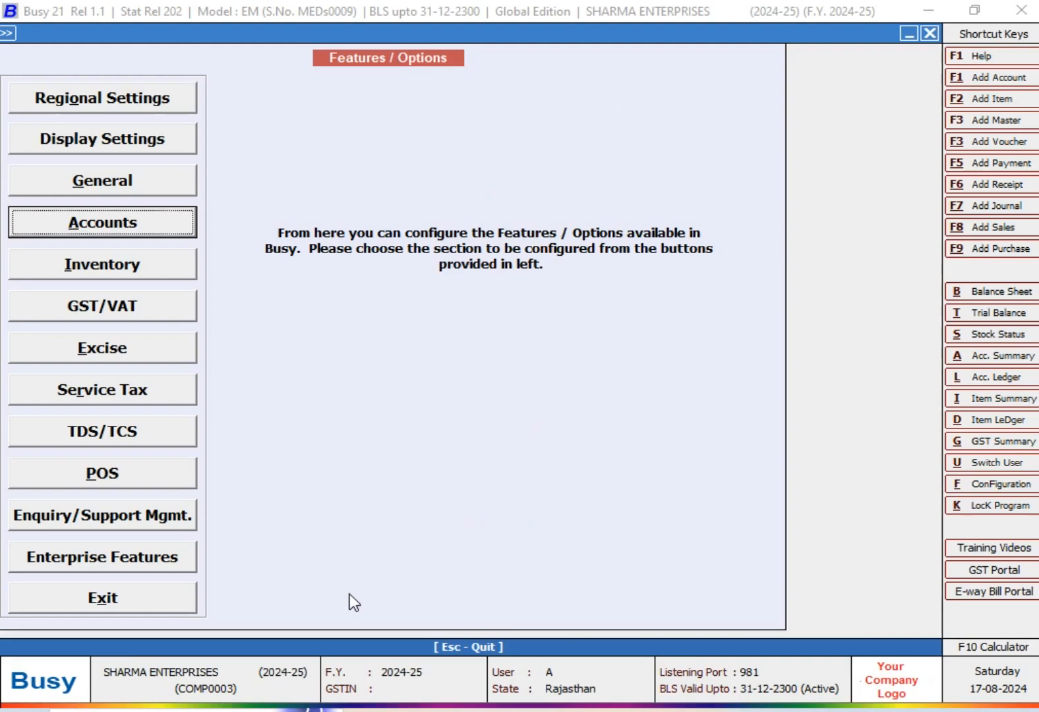
pyautogui.press('Escape')
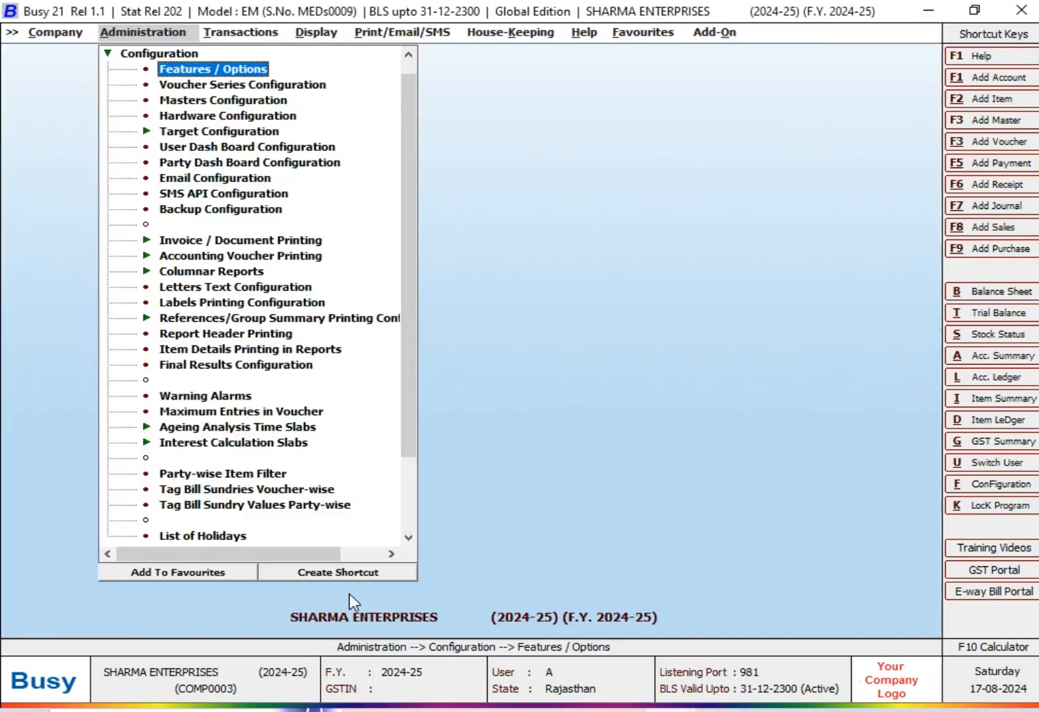
pyautogui.press('Escape')
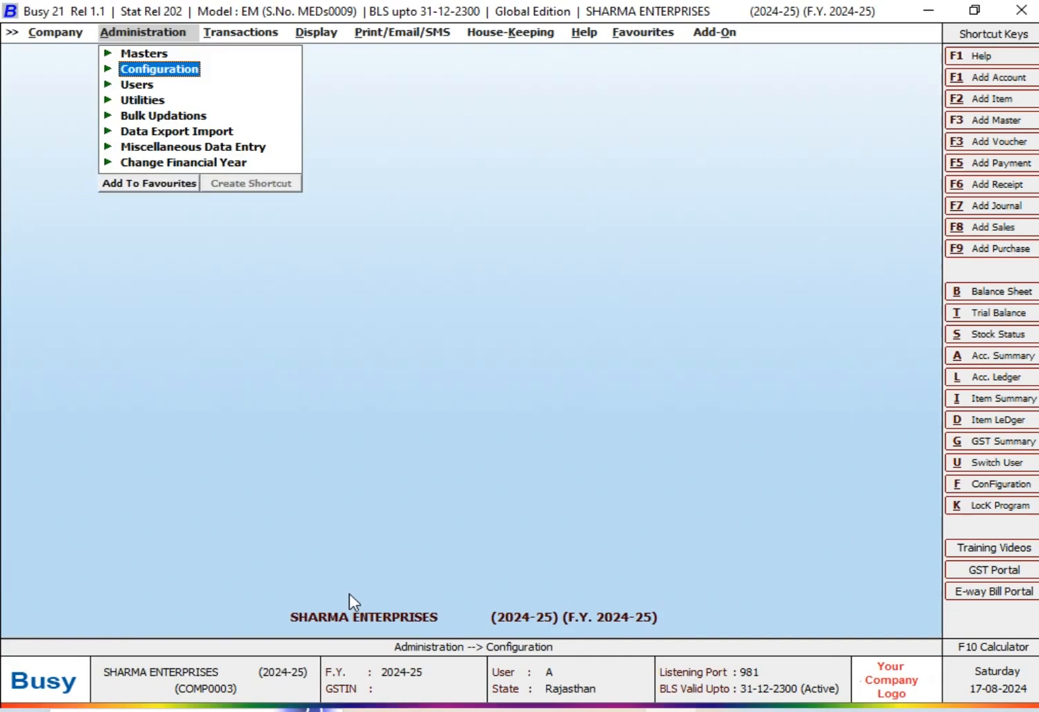
# - Open the sales target configuration from the Target Configuration settings
pyautogui.press('Return')
pyautogui.press('Down')
pyautogui.press('Down')
pyautogui.press('Down')
pyautogui.press('Down')
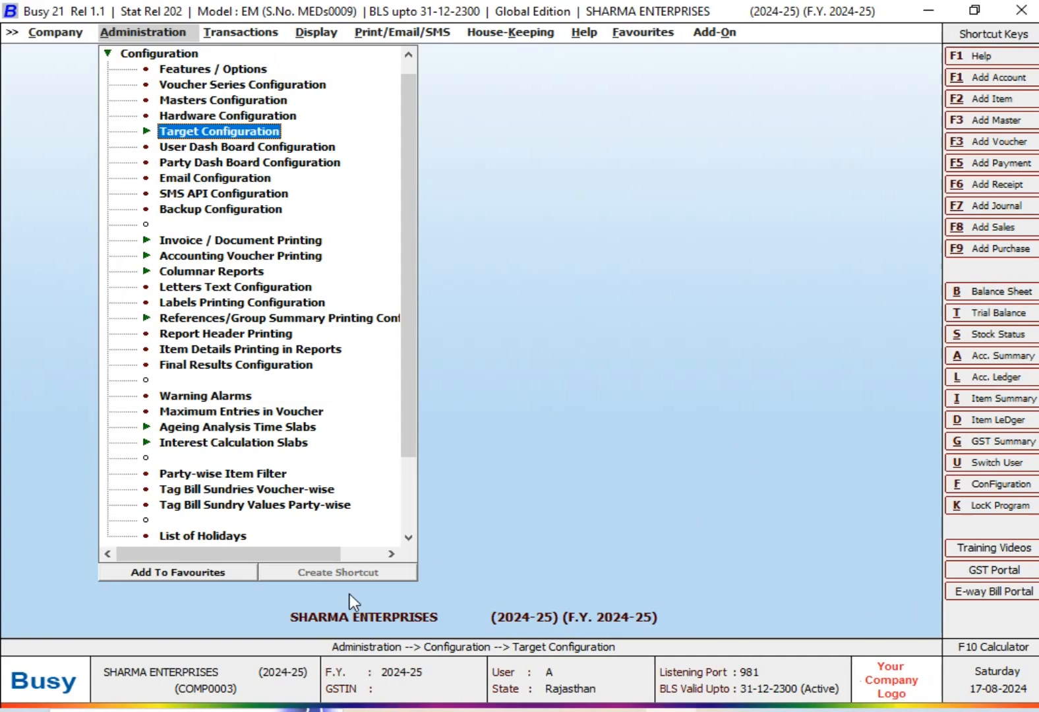
pyautogui.press('Return')
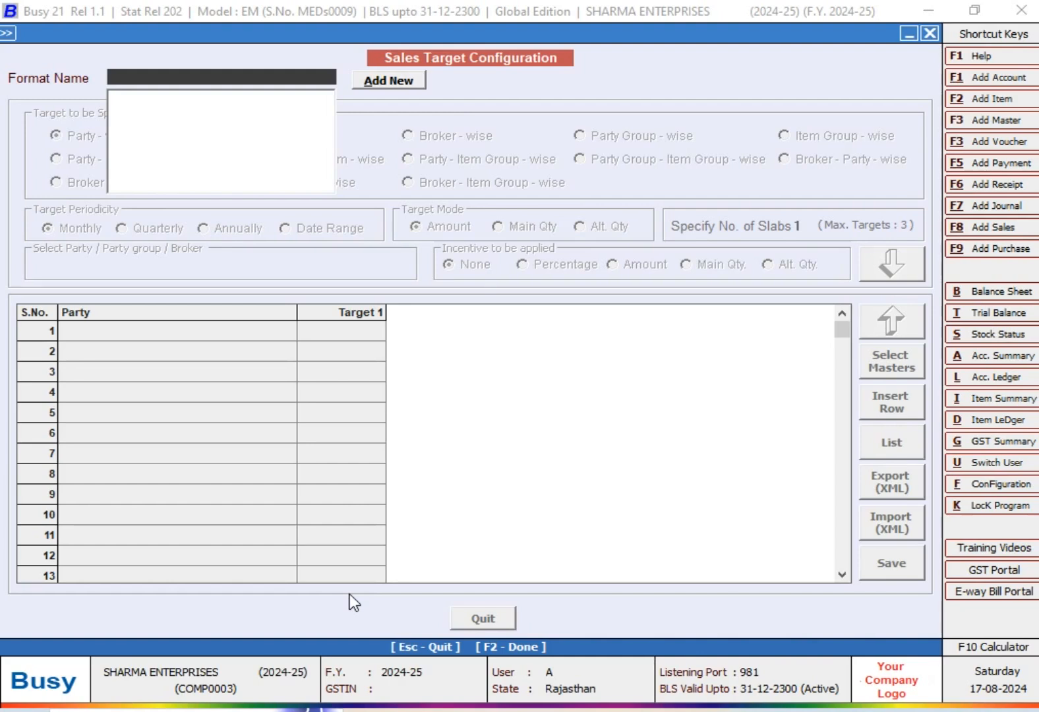
# - Switch to the TARGETS workbook in Excel and clear the stray asterisk from cell A5 below the table
pyautogui.click(572, 711)
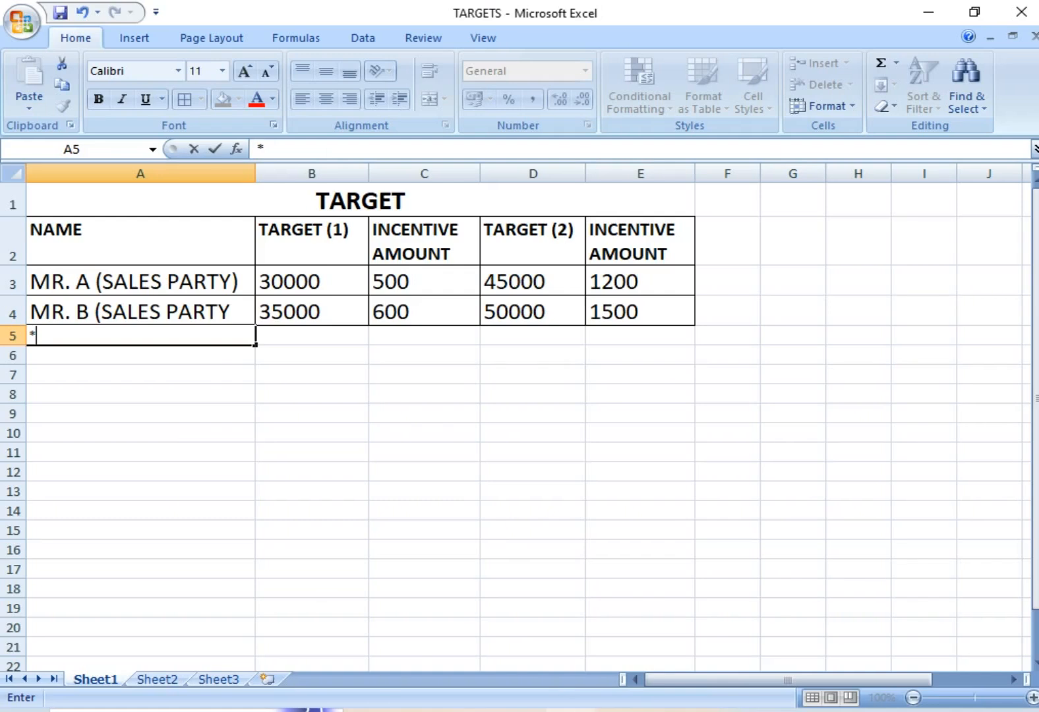
pyautogui.click(194, 429)
pyautogui.press('Up')
pyautogui.press('Up')
pyautogui.press('Up')
pyautogui.press('Up')
pyautogui.press('Up')
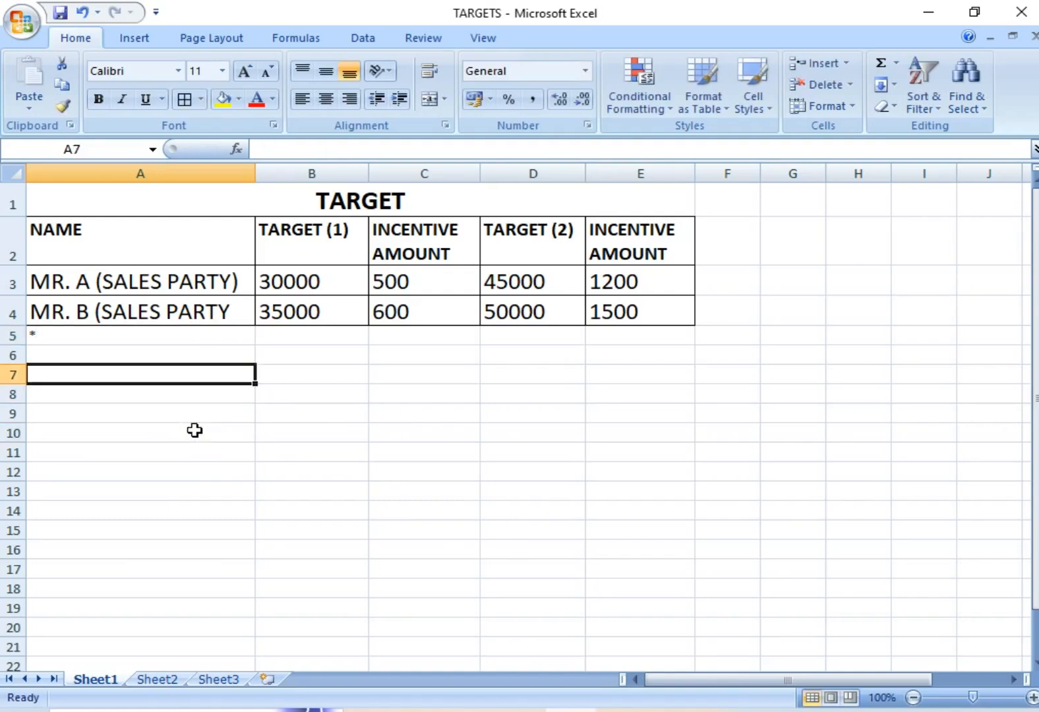
pyautogui.press('Delete')
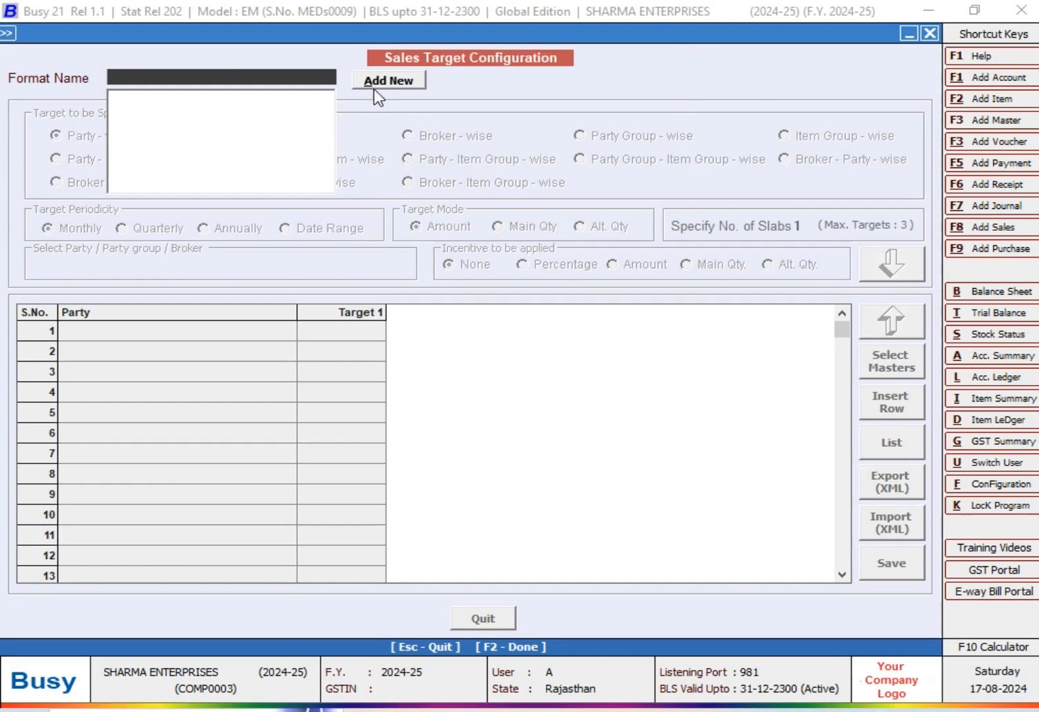
# - In Busy's sales target configuration, add a new target format with the name TARGET (AUG)
pyautogui.click(390, 82)
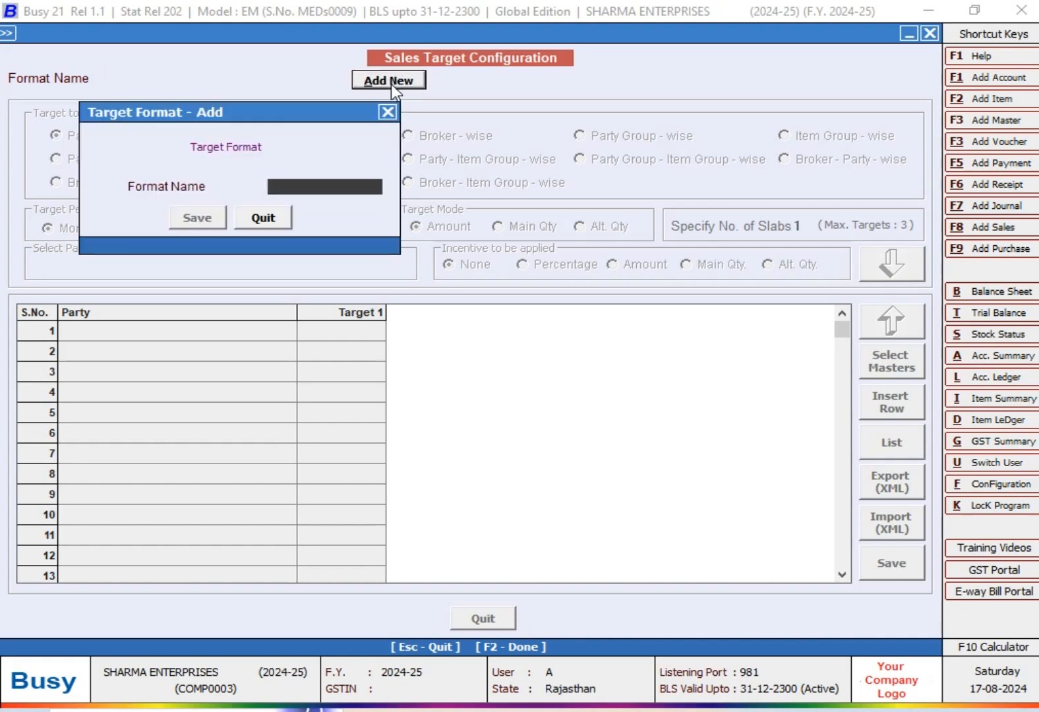
pyautogui.write('TARGET')
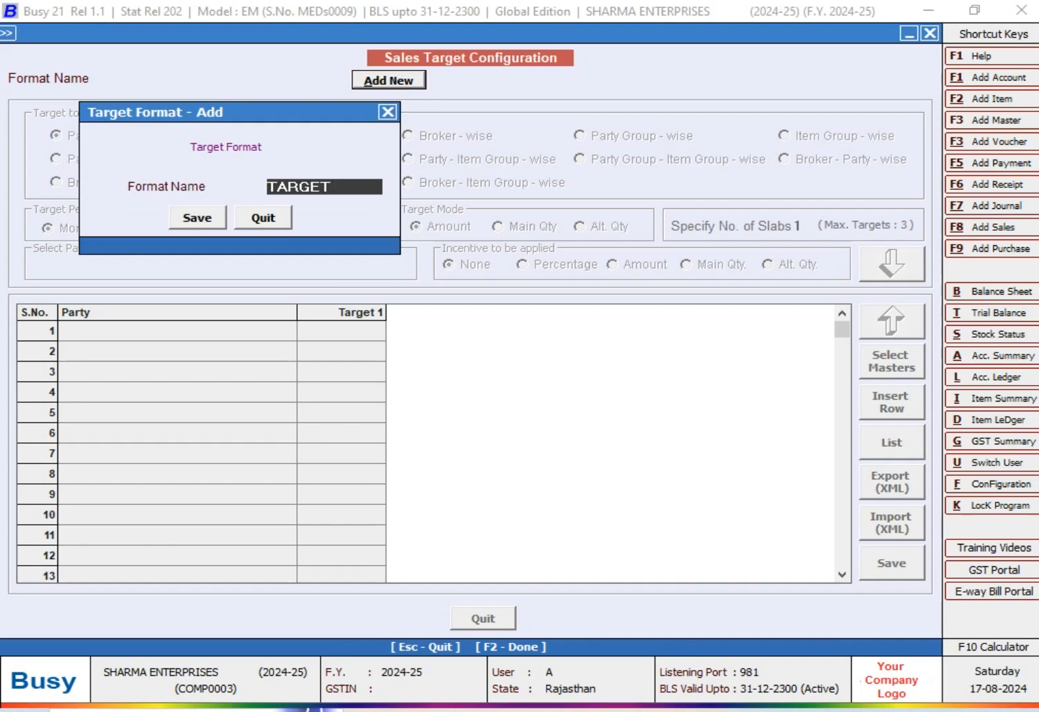
pyautogui.write(' (AUG)')
pyautogui.press('Return')
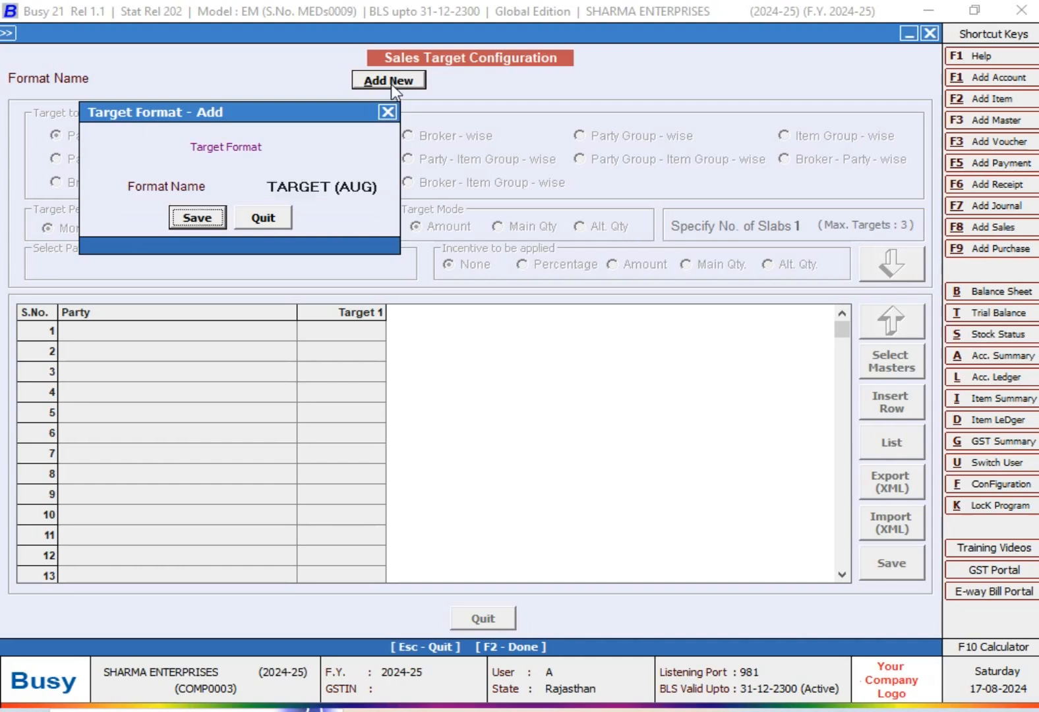
# - Change the new format's name to SALES TARGET (AUG) and save the format
pyautogui.press('Up')
pyautogui.press('Right')
pyautogui.press('Right')
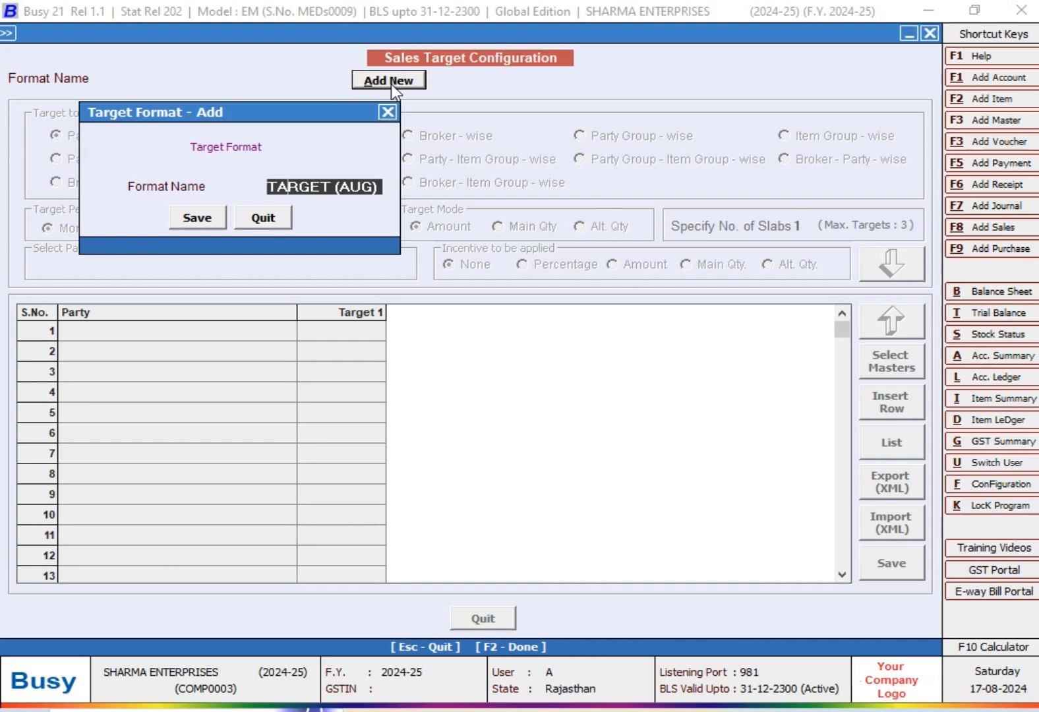
pyautogui.press('Home')
pyautogui.write('SA')
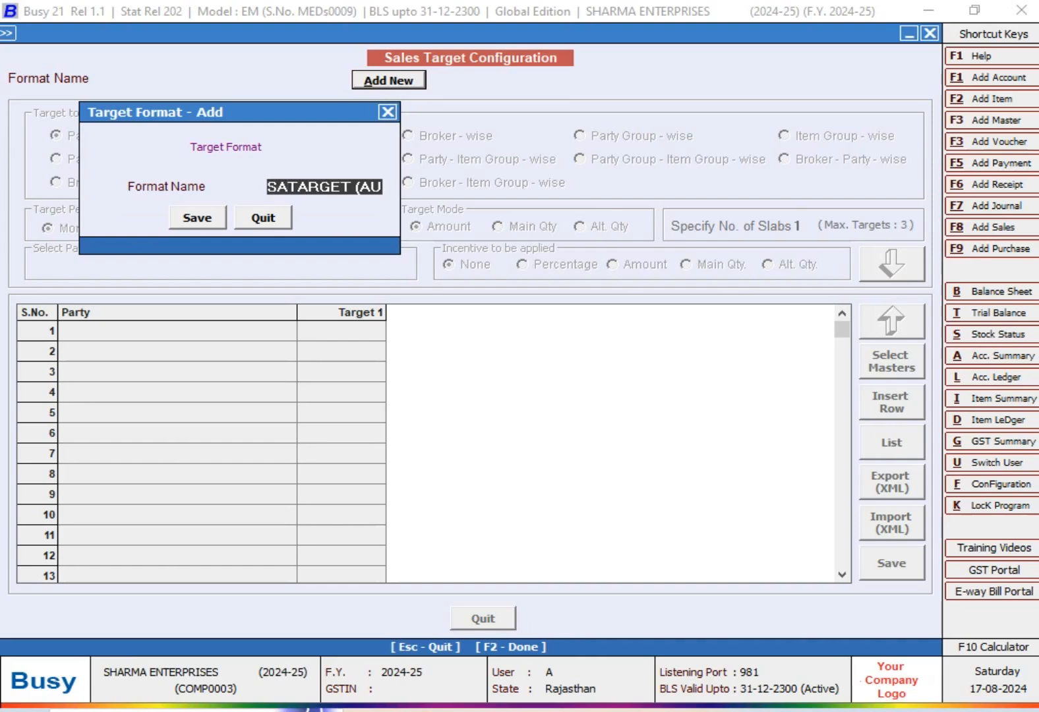
pyautogui.write('LES')
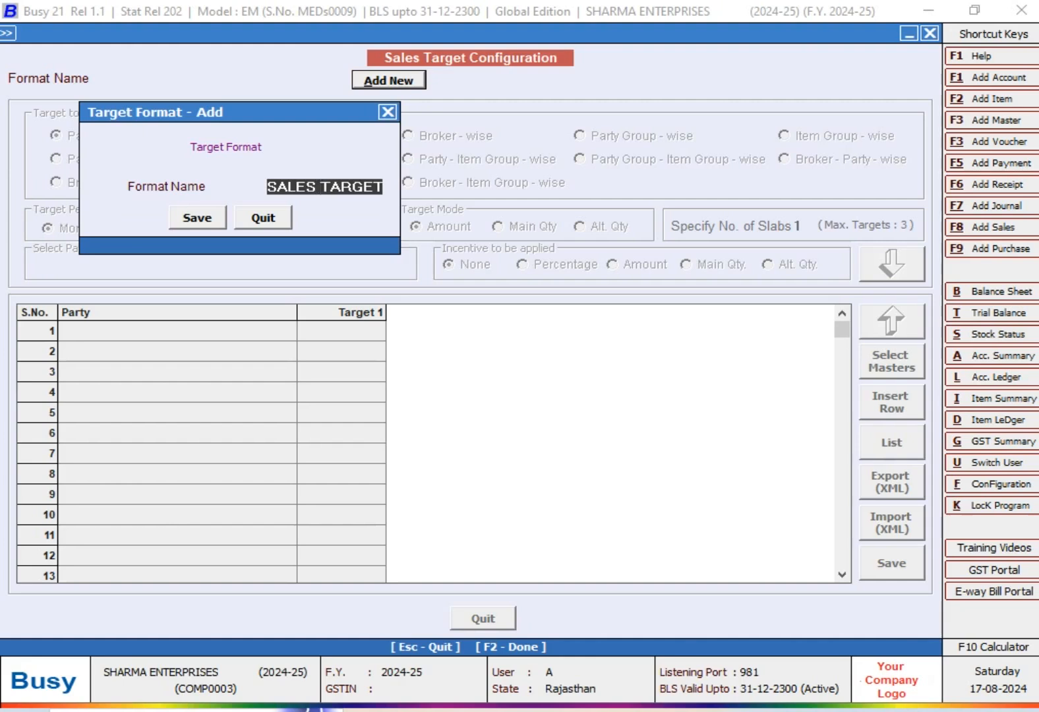
pyautogui.press('Return')
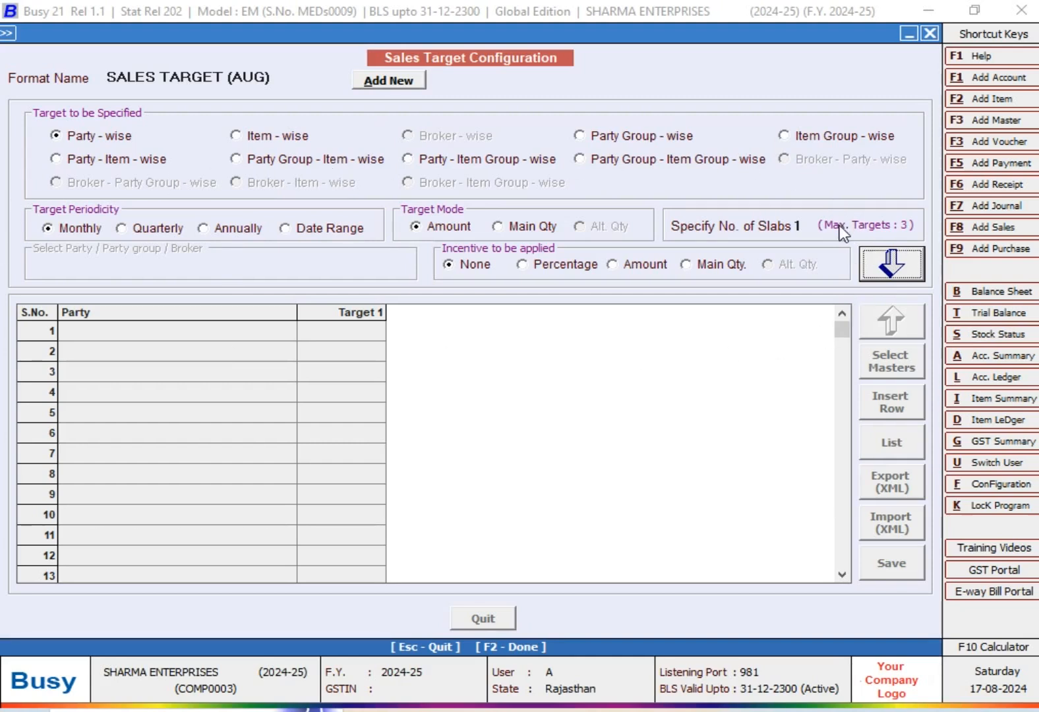
# - Specify the sales target party-wise and set the target mode to Amount
pyautogui.click(223, 462)
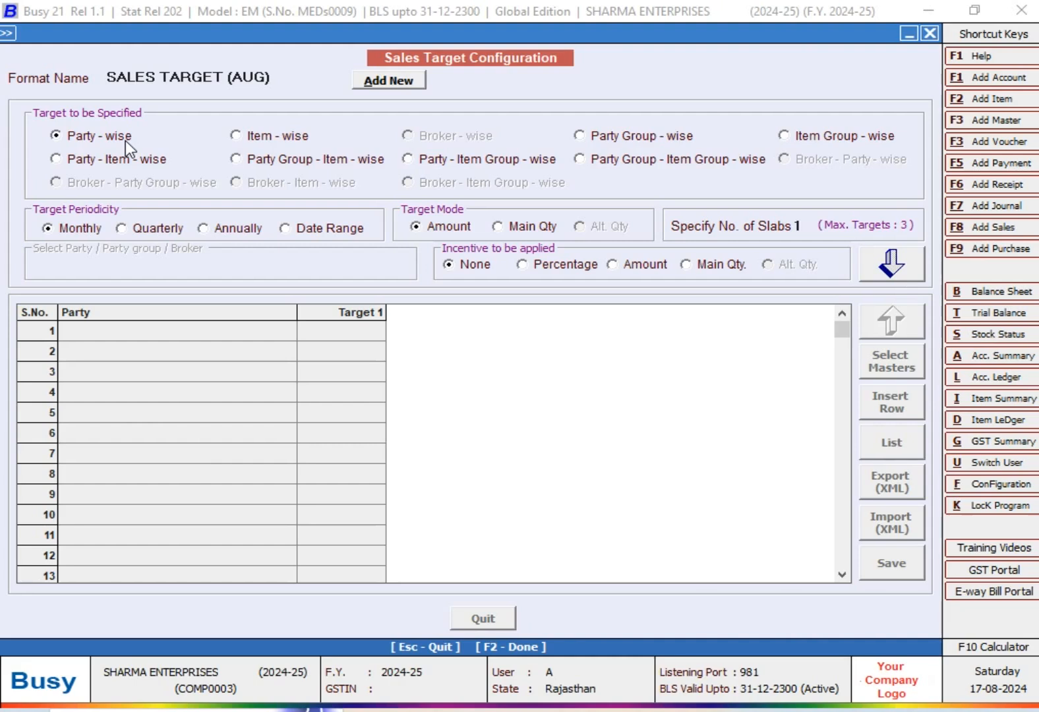
pyautogui.click(105, 139)
pyautogui.click(523, 232)
pyautogui.click(452, 227)
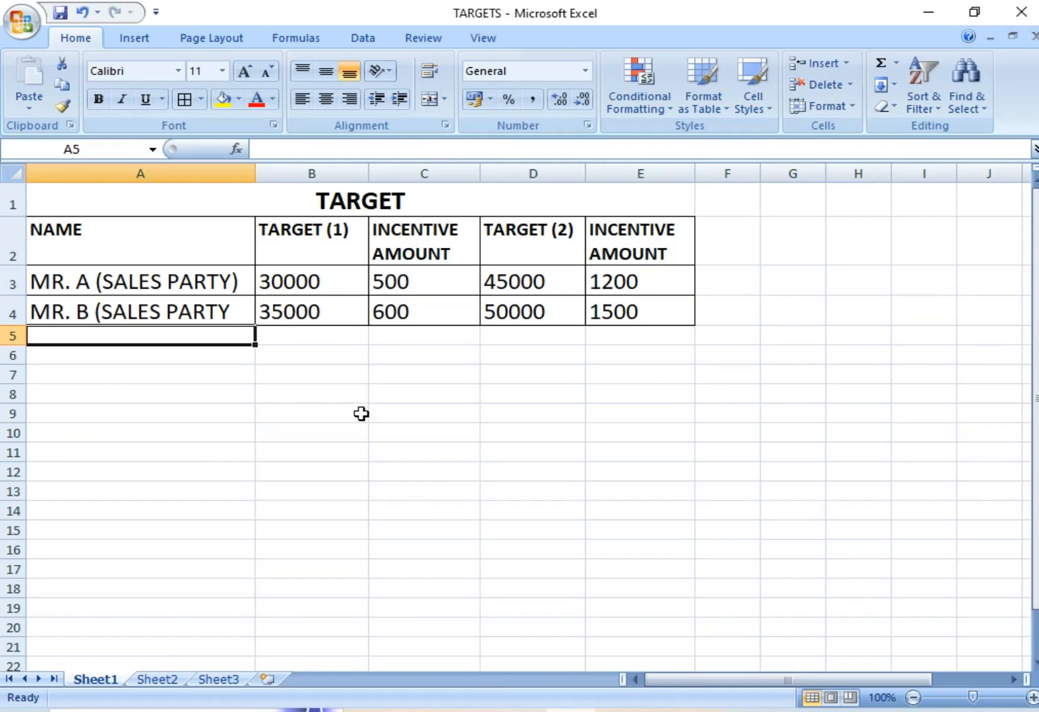
# - Switch to the Excel target table and check the first party's Target (1) and its incentive amount
pyautogui.click(359, 413)
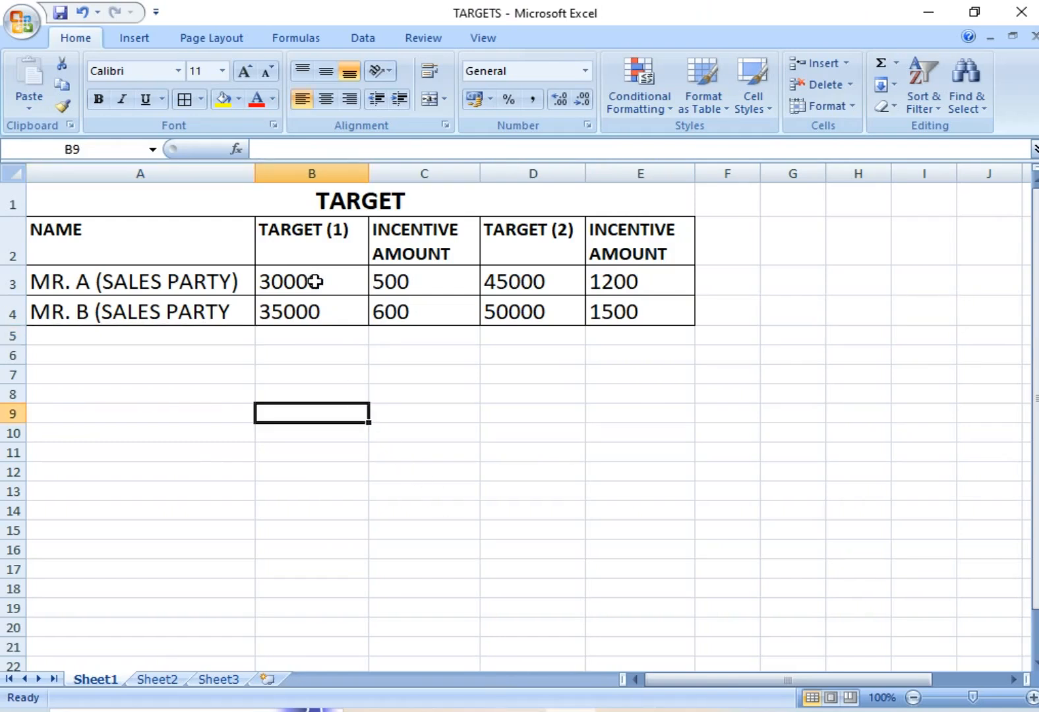
pyautogui.click(313, 280)
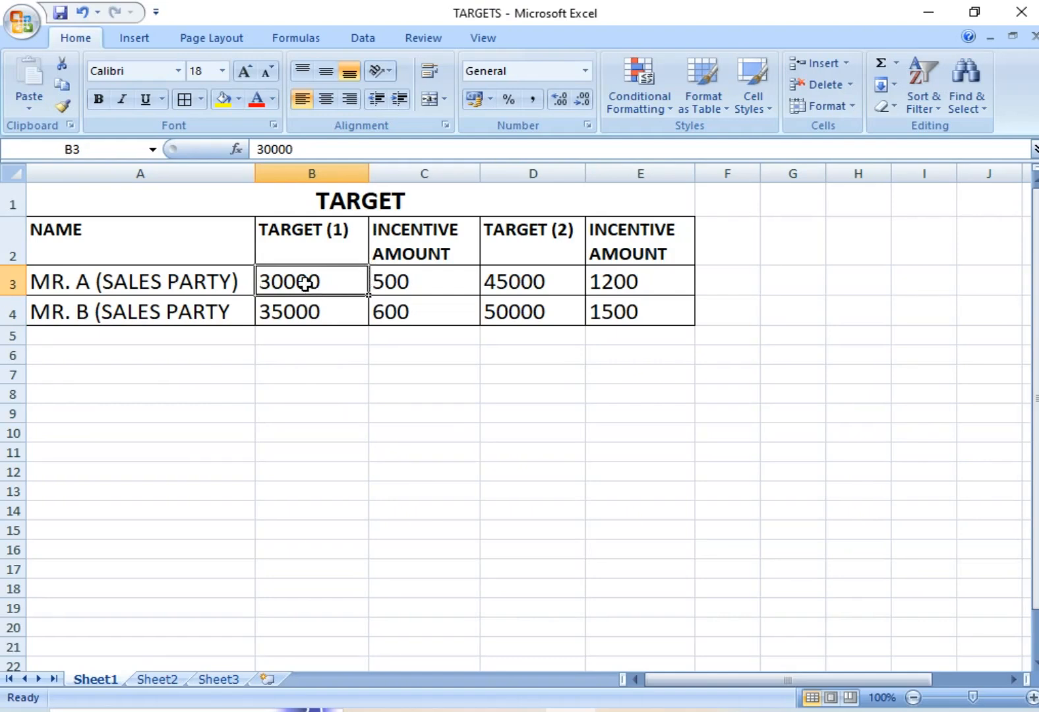
pyautogui.click(403, 275)
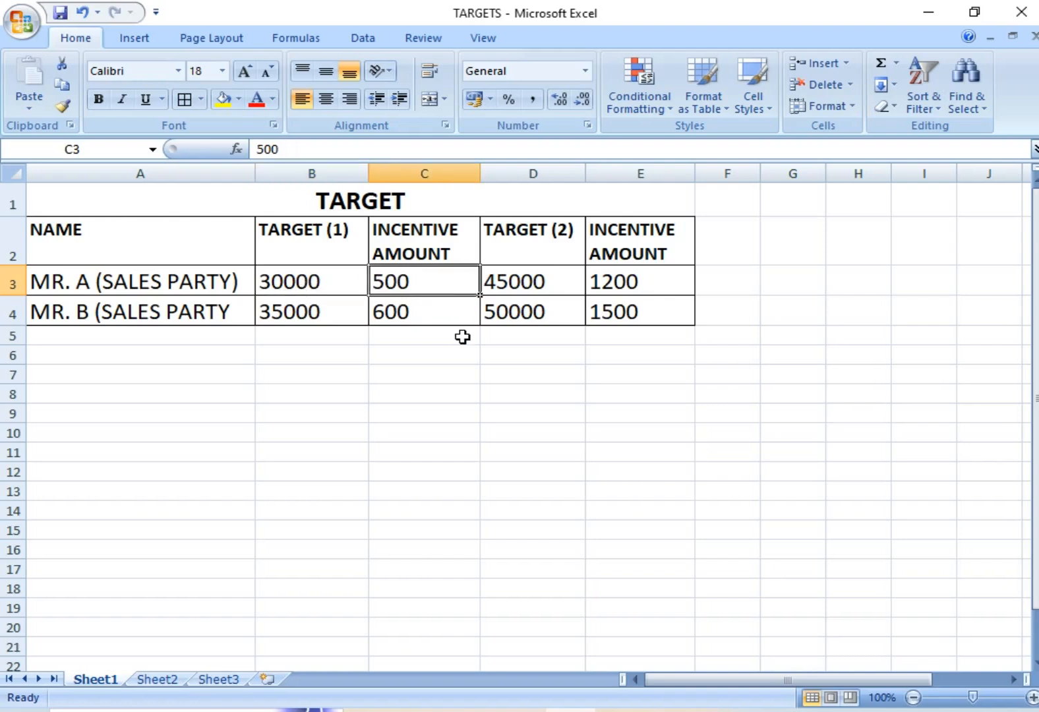
# - Check the Target (1) and Target (2) columns in the Excel sheet and set the number of slabs to 2 in Busy
pyautogui.click(669, 710)
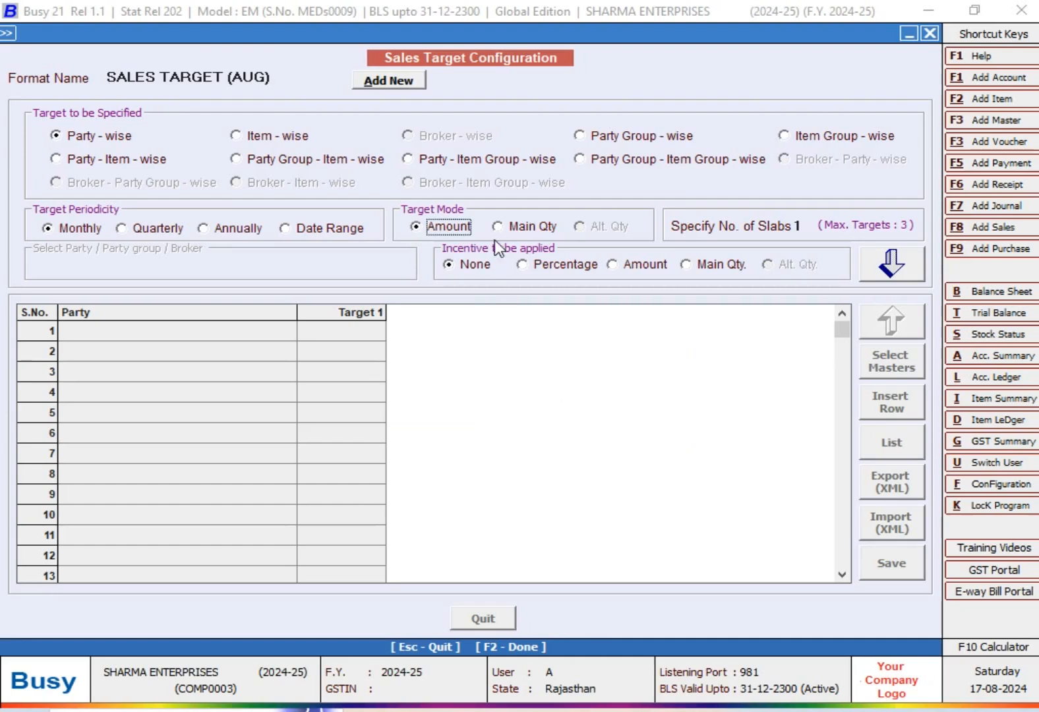
pyautogui.click(527, 228)
pyautogui.click(435, 227)
pyautogui.hotkey('alt', 'Tab')
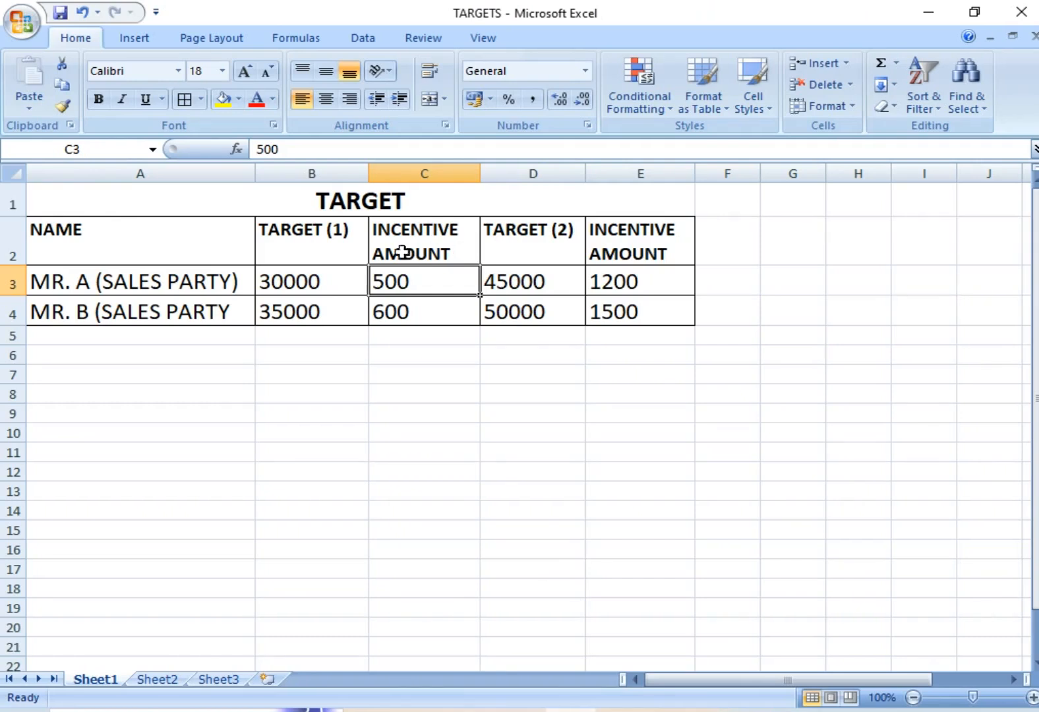
pyautogui.click(343, 251)
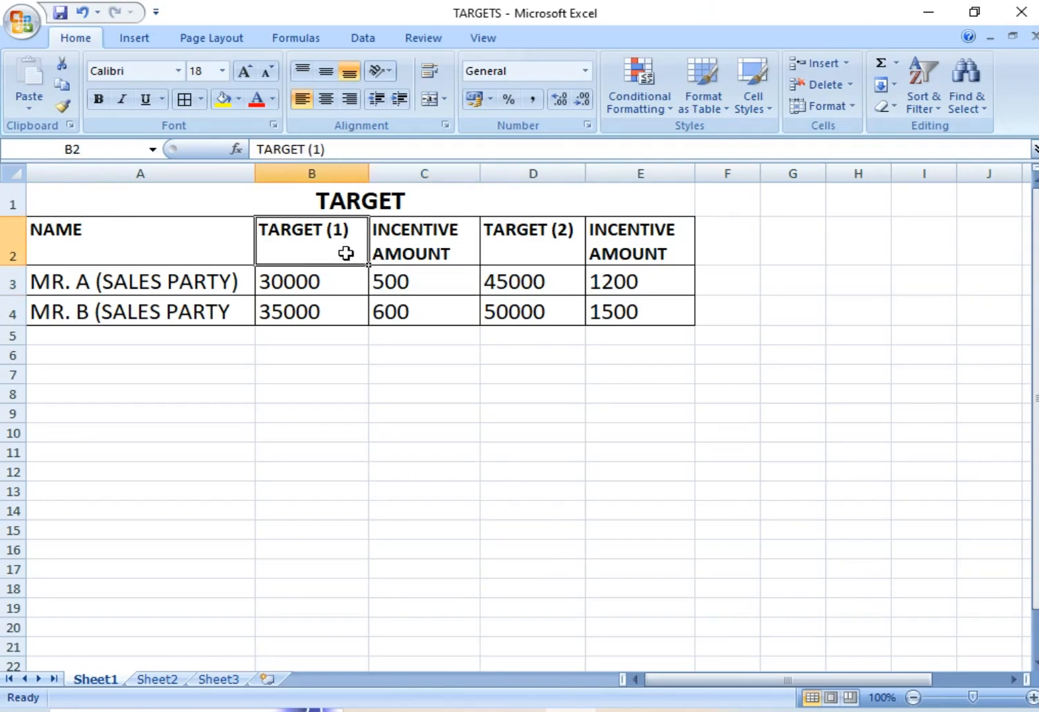
pyautogui.click(521, 243)
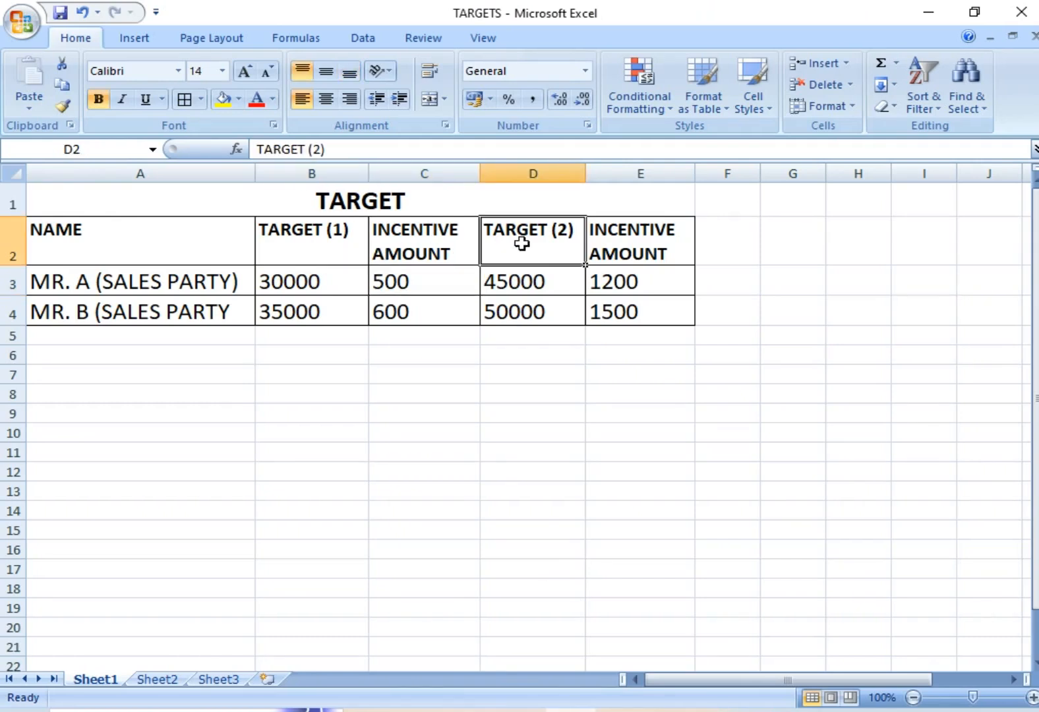
pyautogui.hotkey('alt', 'Tab')
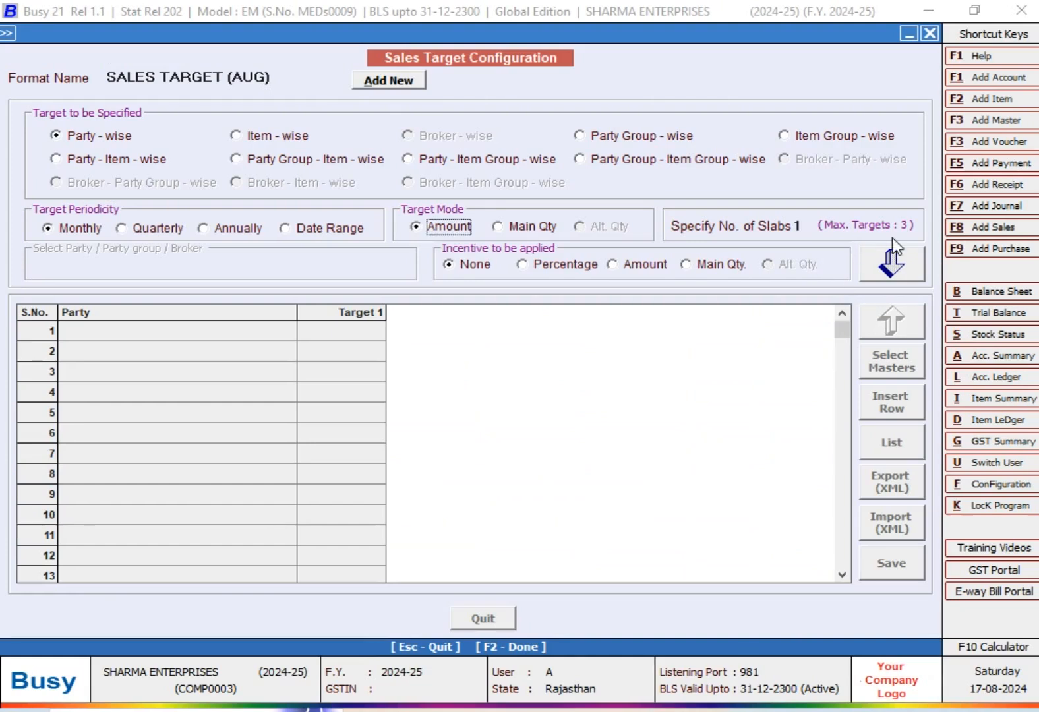
pyautogui.click(798, 227)
pyautogui.write('2')
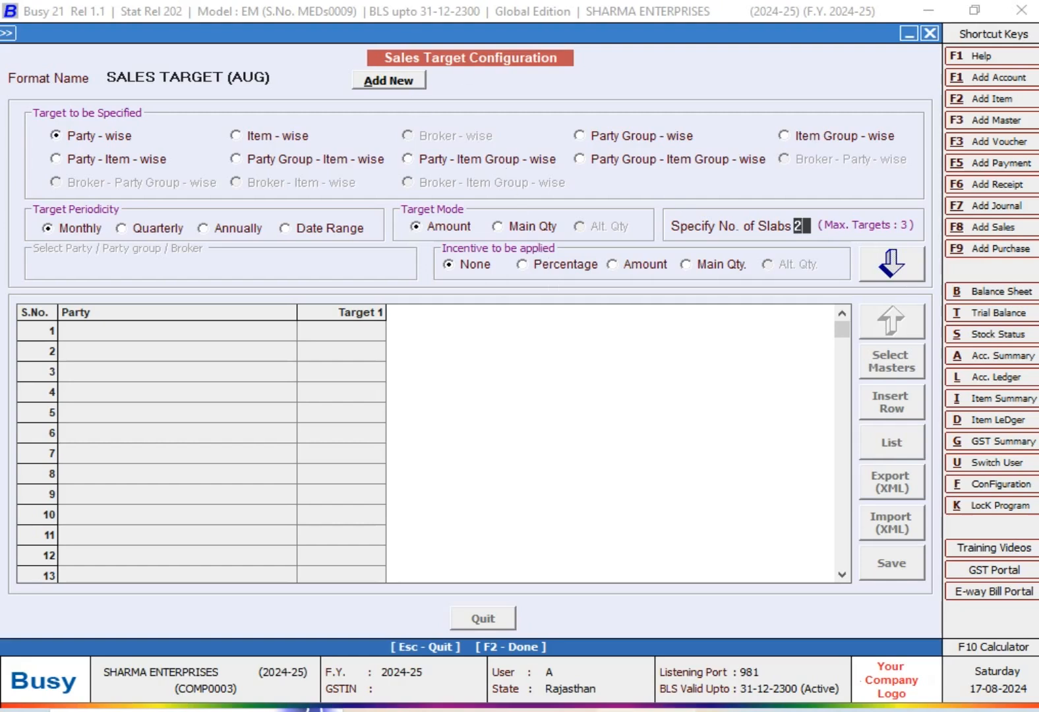
# - Check both parties' incentive amounts in Excel, set the incentive to be applied to Amount in Busy, and proceed to the party grid
pyautogui.click(619, 710)
pyautogui.click(430, 286)
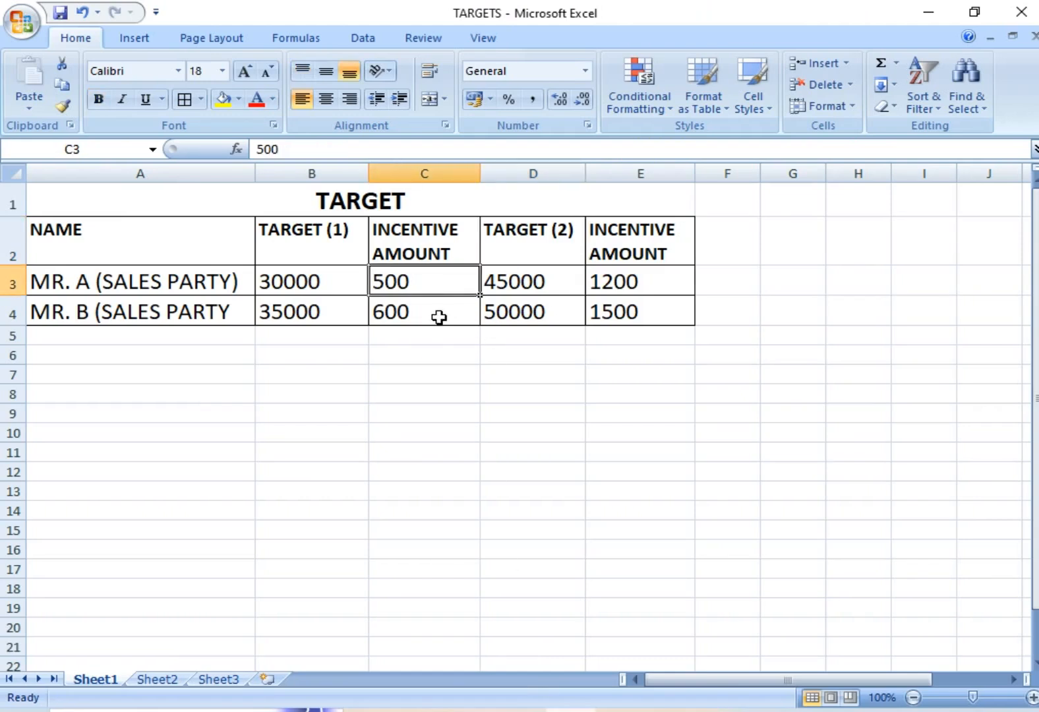
pyautogui.click(633, 283)
pyautogui.click(452, 318)
pyautogui.click(656, 318)
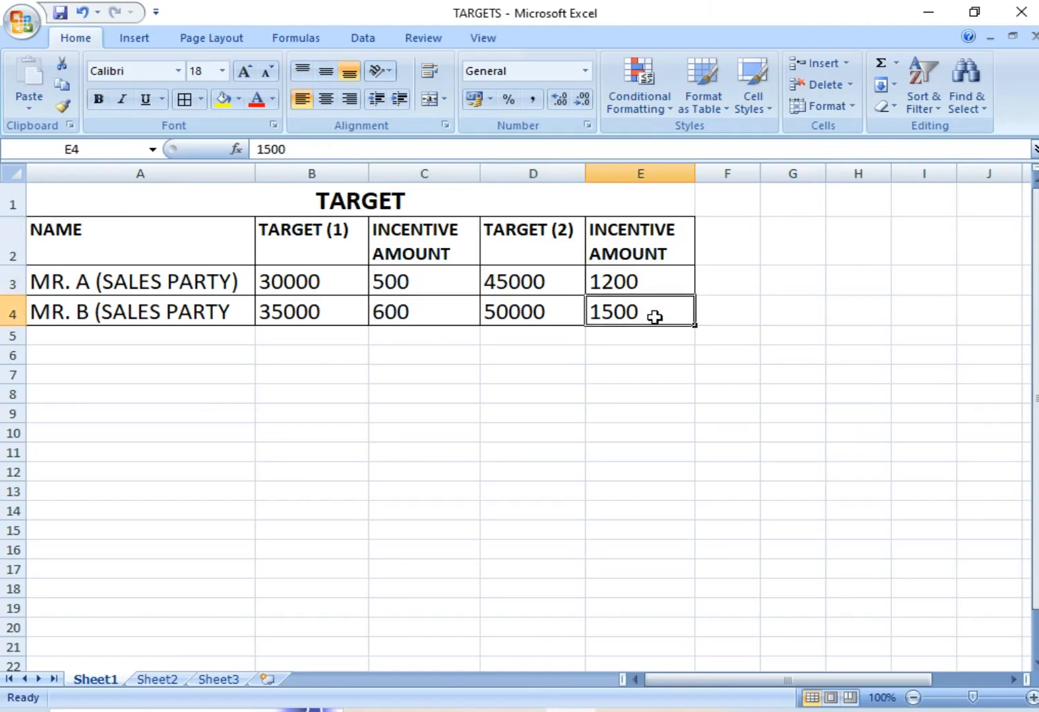
pyautogui.click(671, 710)
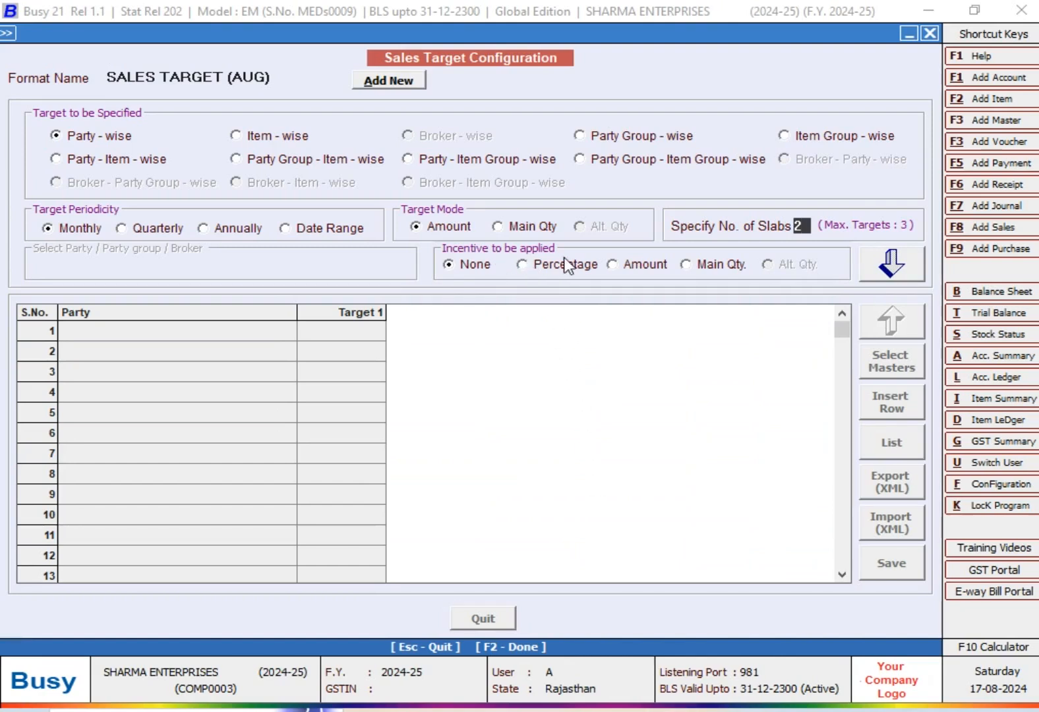
pyautogui.click(631, 264)
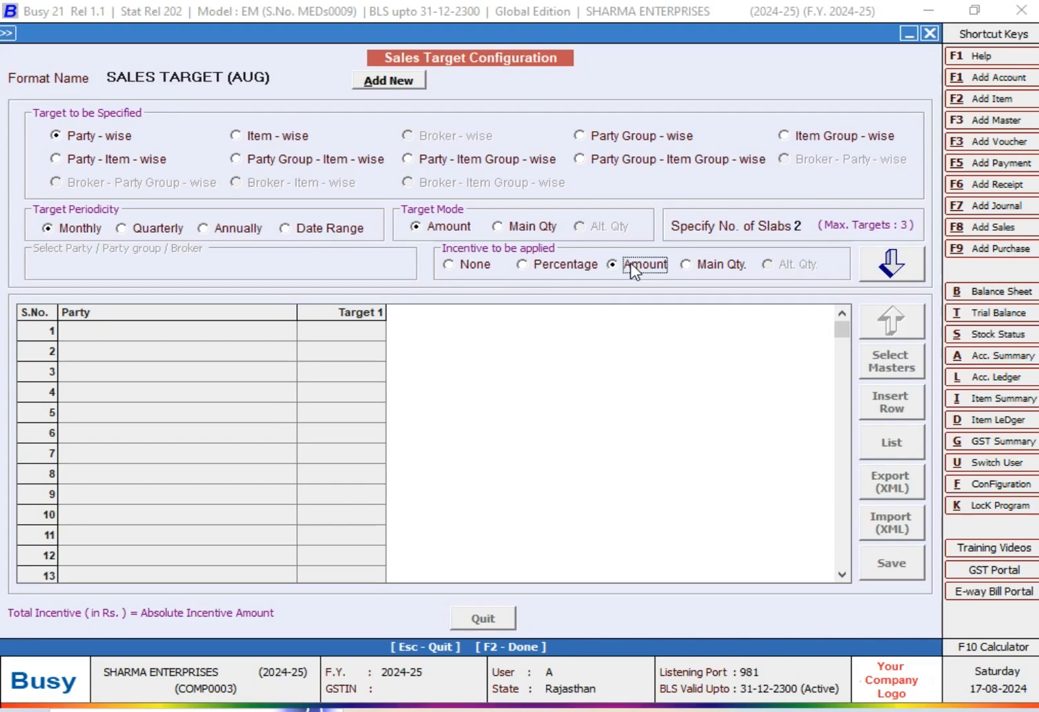
pyautogui.click(891, 261)
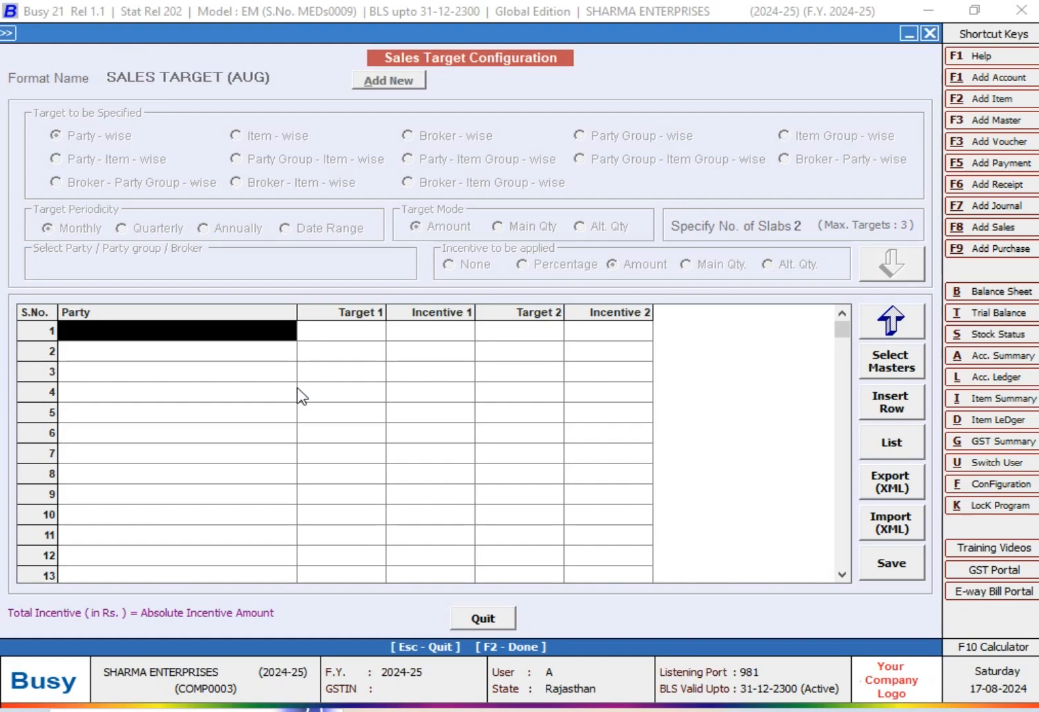
# - Check the first party's name in Excel and choose MR A (SALES PARTY) as the party in Busy's first grid row
pyautogui.press('space')
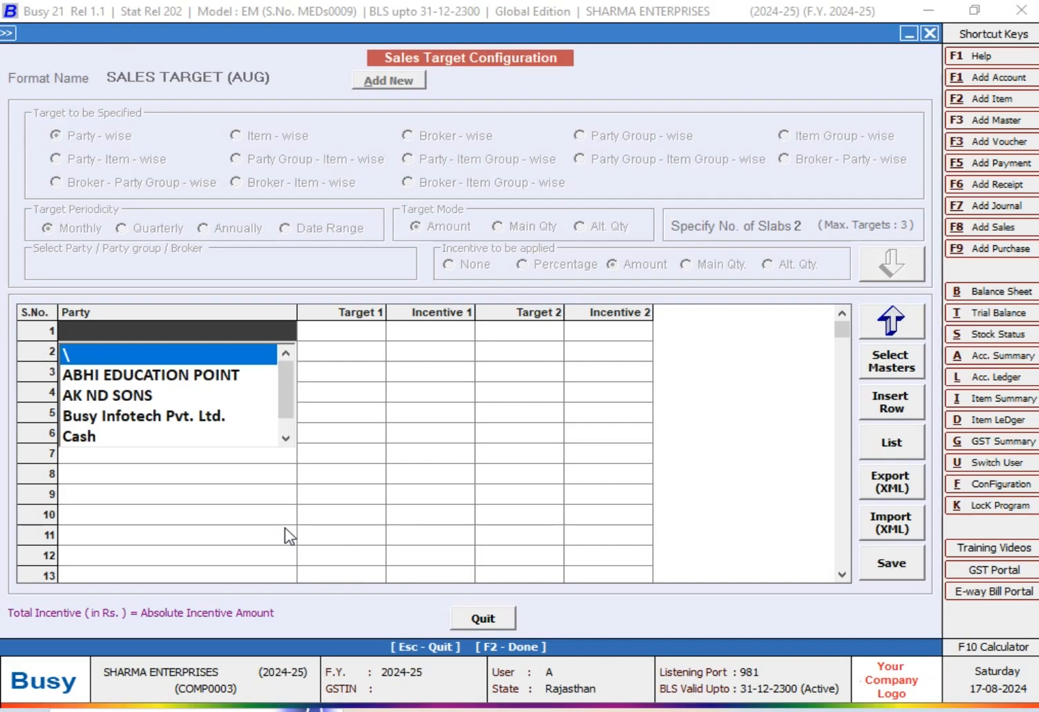
pyautogui.press('Escape')
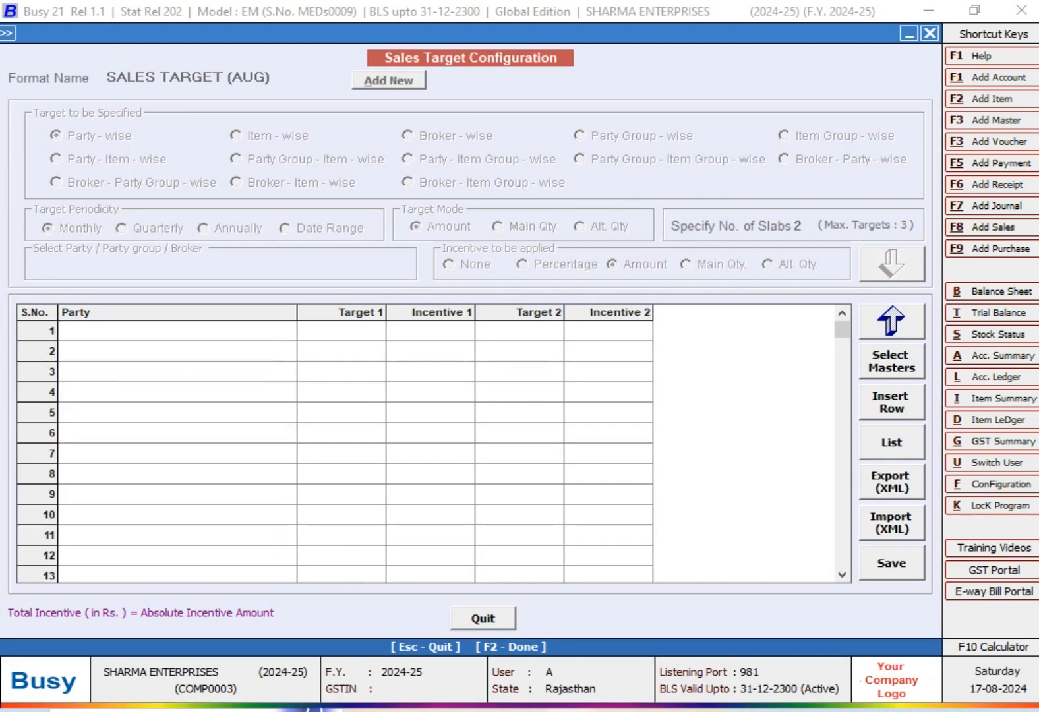
pyautogui.hotkey('alt', 'Tab')
pyautogui.click(207, 285)
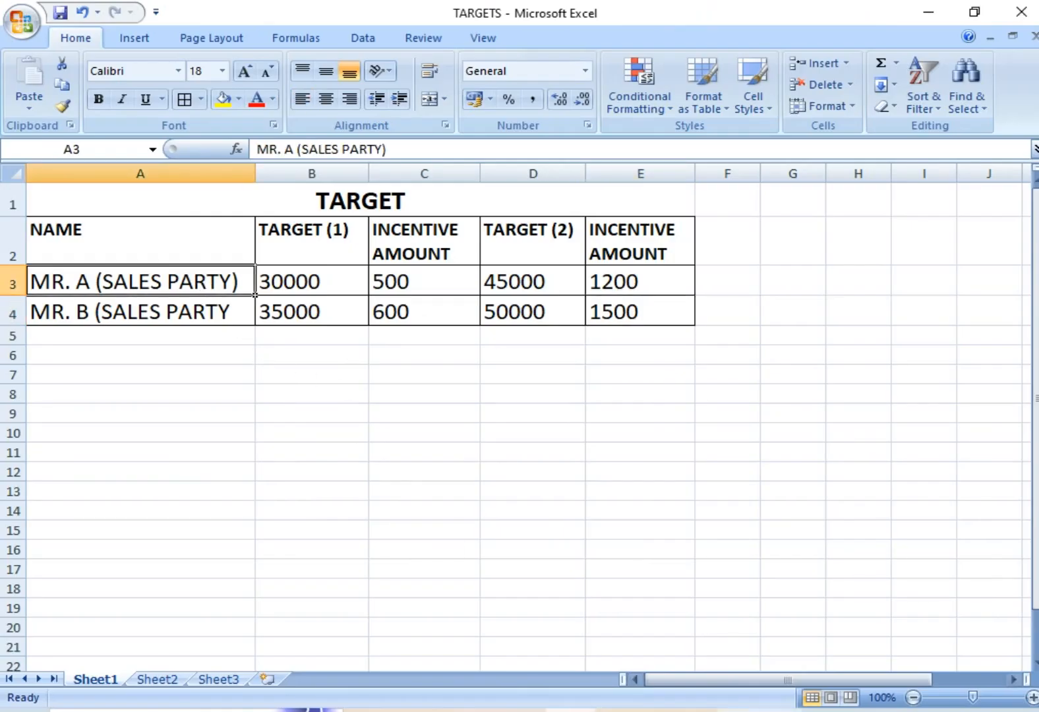
pyautogui.hotkey('alt', 'Tab')
pyautogui.click(206, 338)
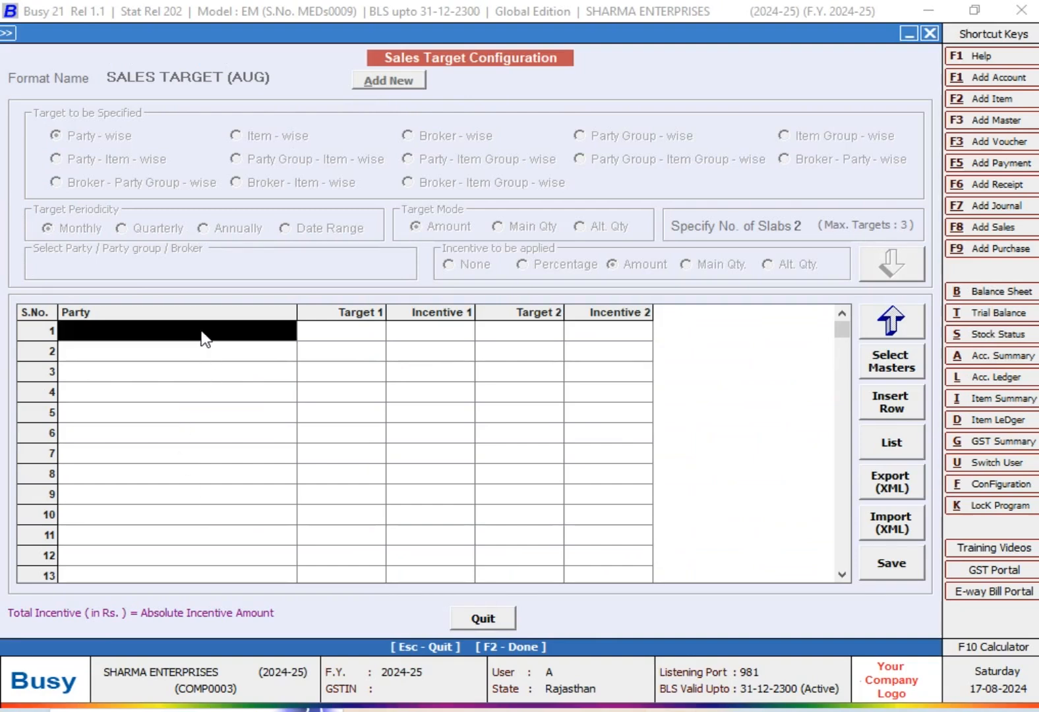
pyautogui.write('mR')
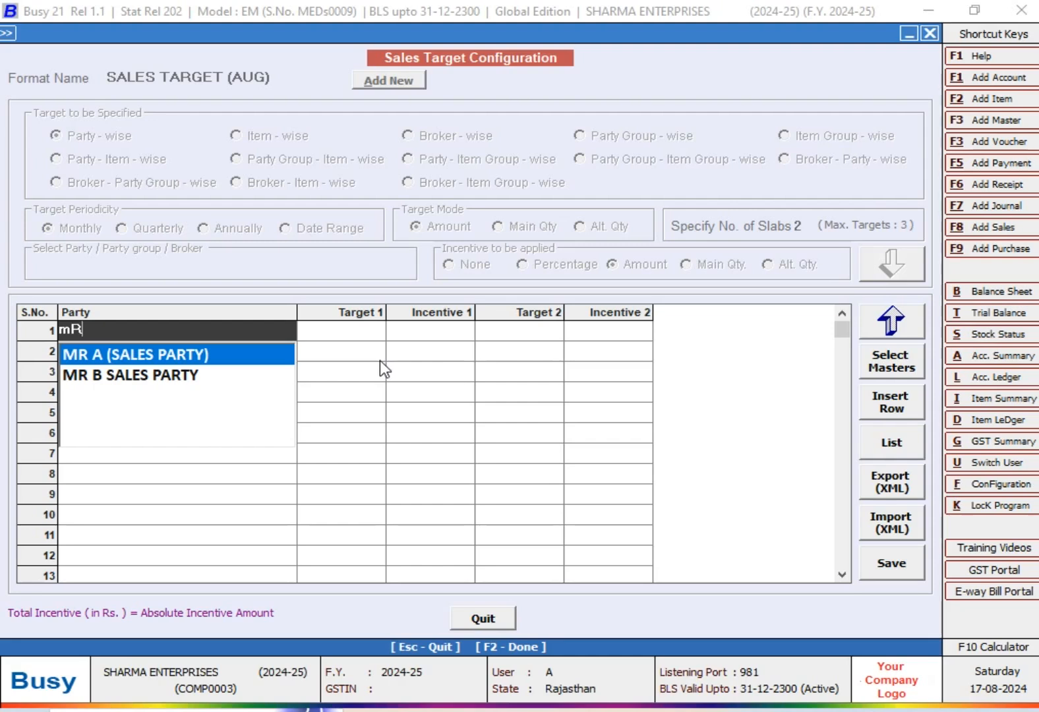
pyautogui.press('Return')
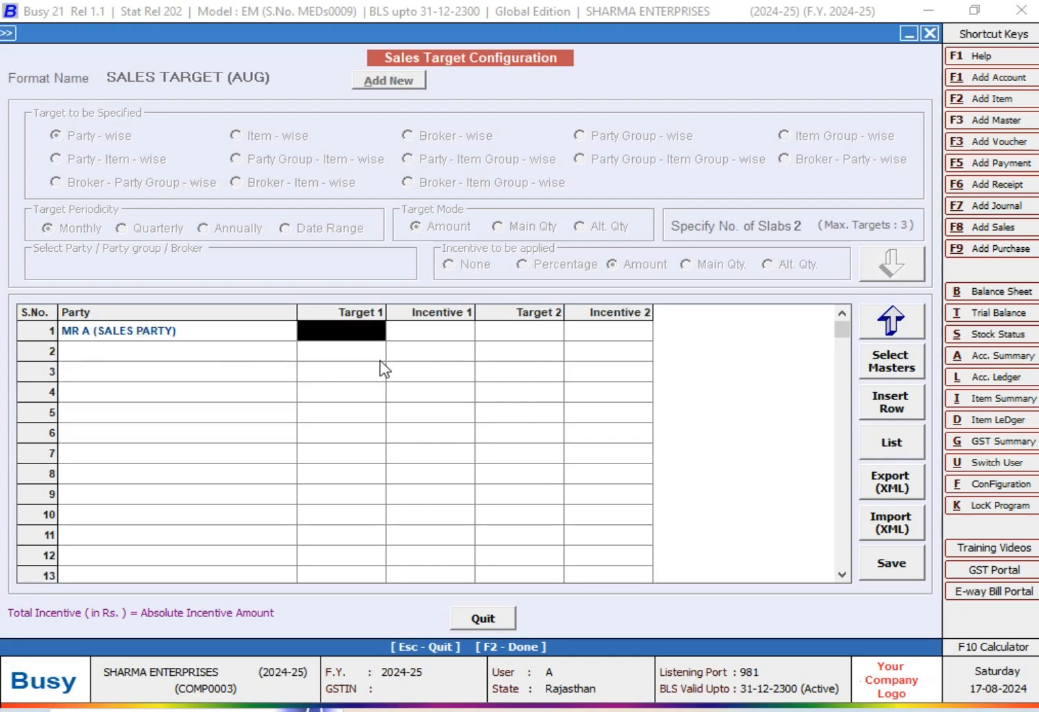
# - Look up MR A's first target in Excel and enter 30000 as Target 1 in that party's row in Busy
pyautogui.click(570, 710)
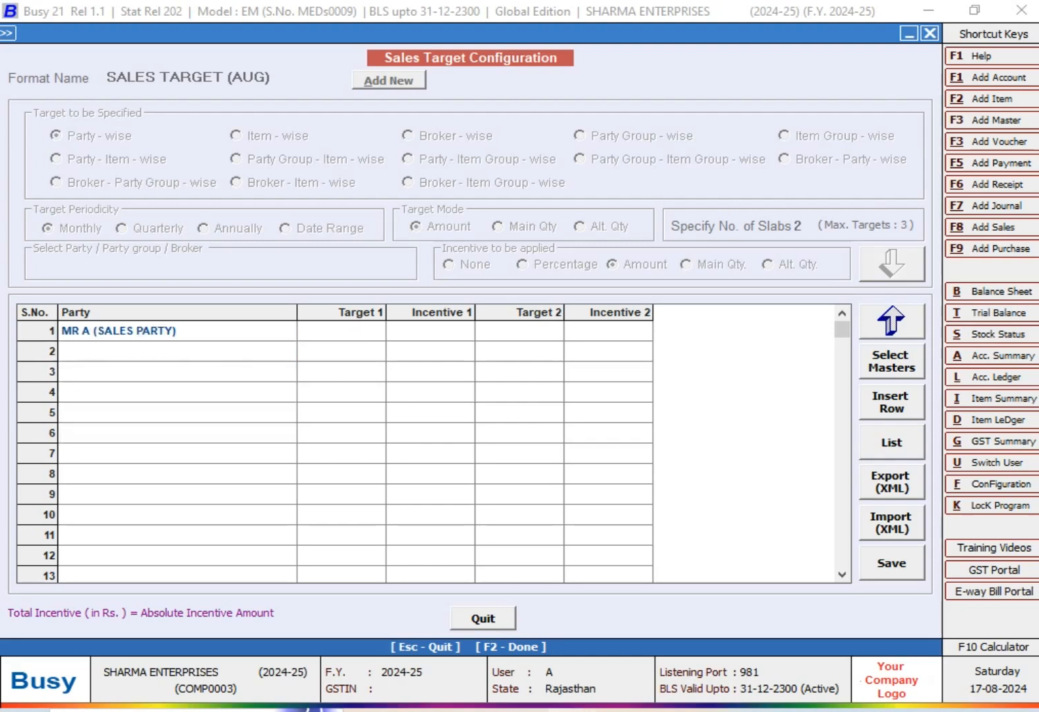
pyautogui.click(315, 282)
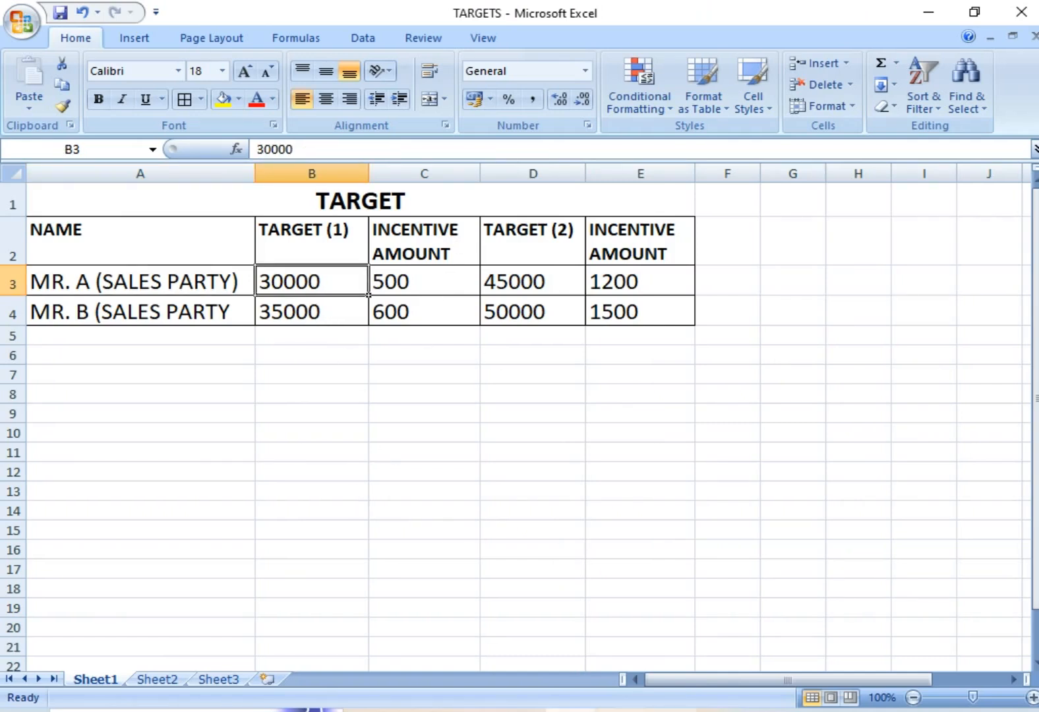
pyautogui.click(620, 711)
pyautogui.write('30000')
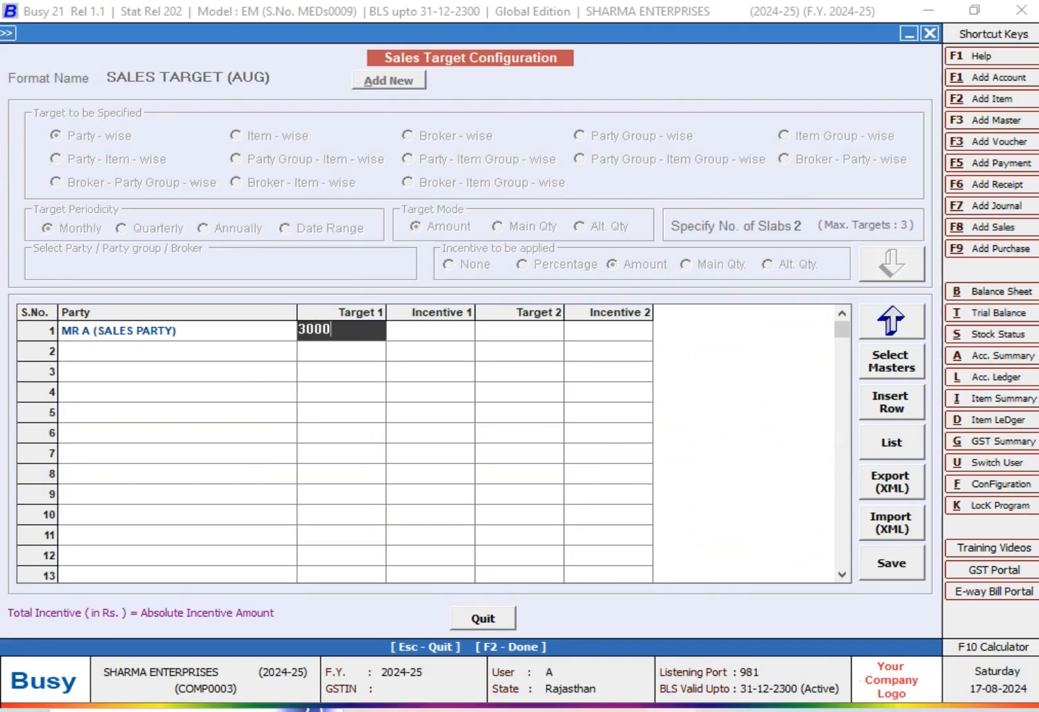
pyautogui.press('Return')
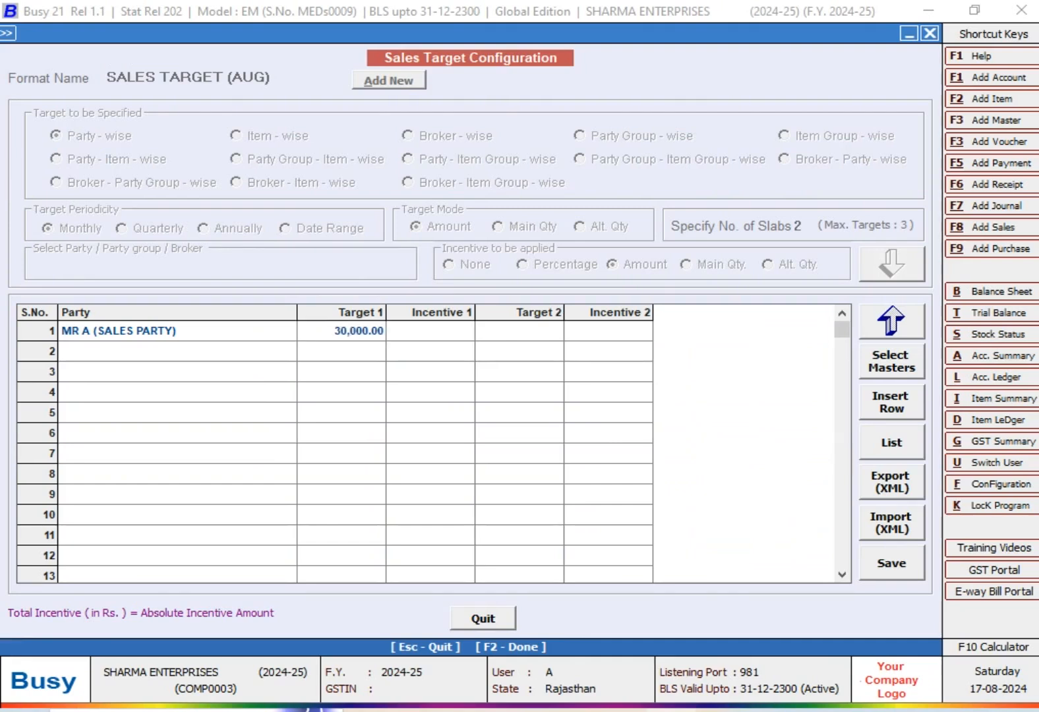
# - Look up MR A's first incentive amount in Excel and enter 500 as Incentive 1 in Busy
pyautogui.click(565, 711)
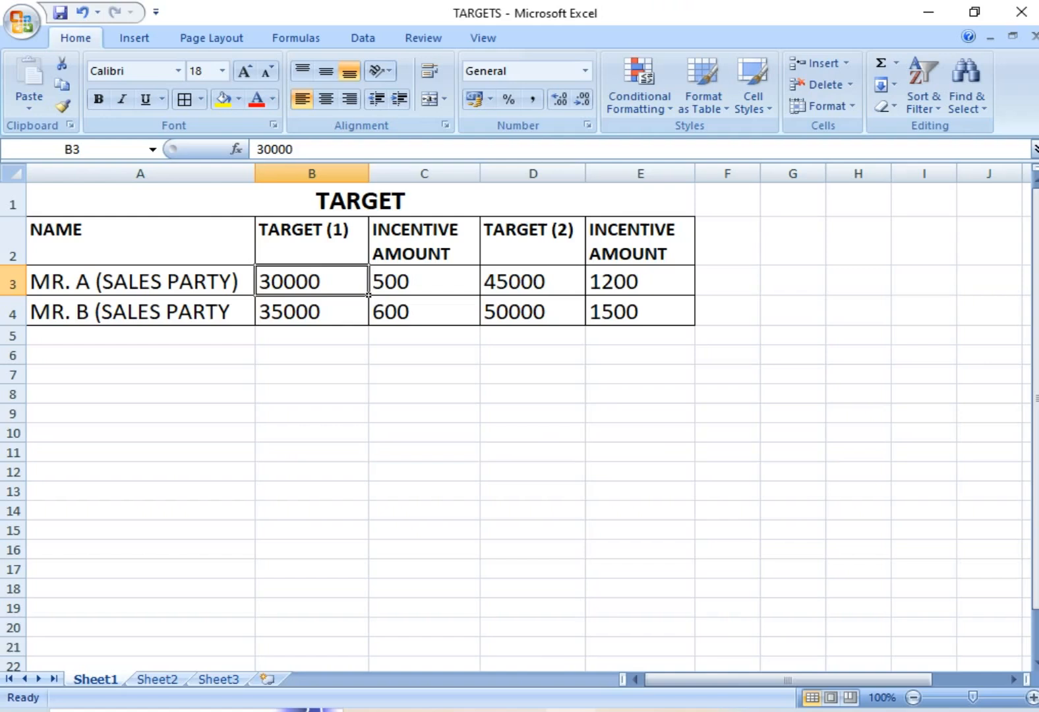
pyautogui.click(439, 287)
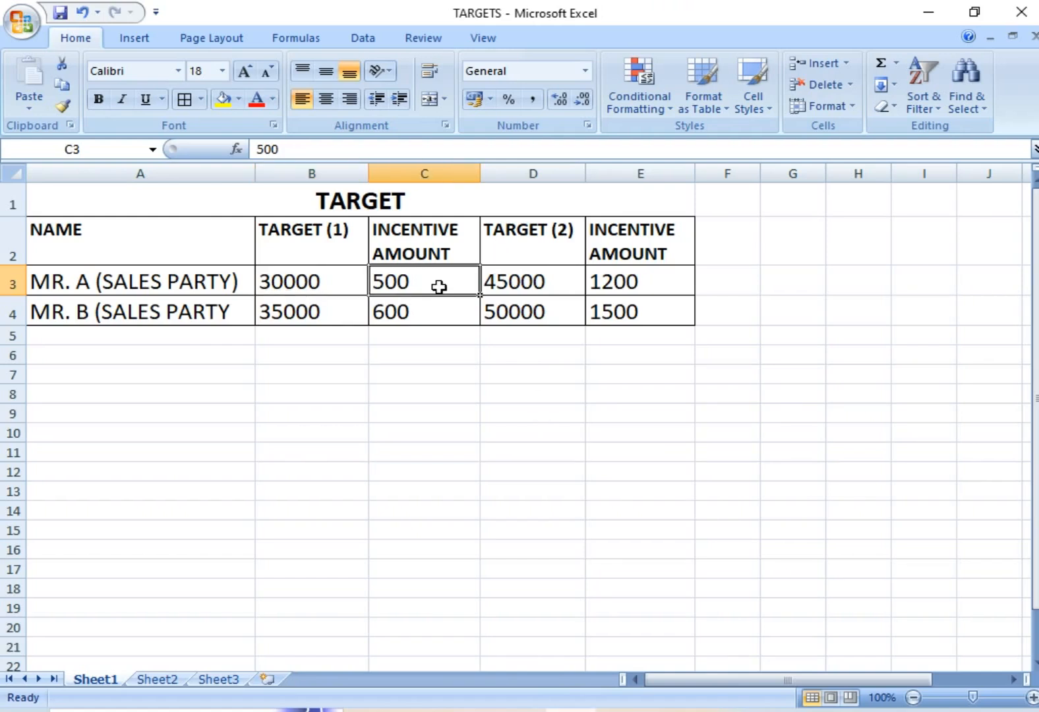
pyautogui.click(603, 710)
pyautogui.click(423, 334)
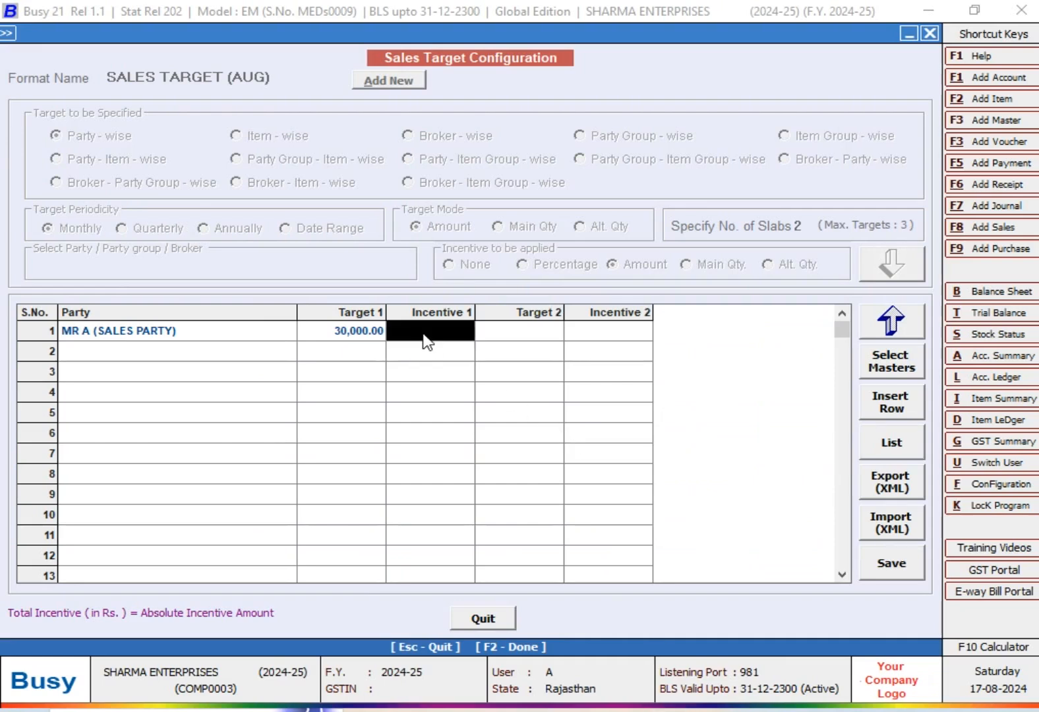
pyautogui.write('500')
pyautogui.press('Return')
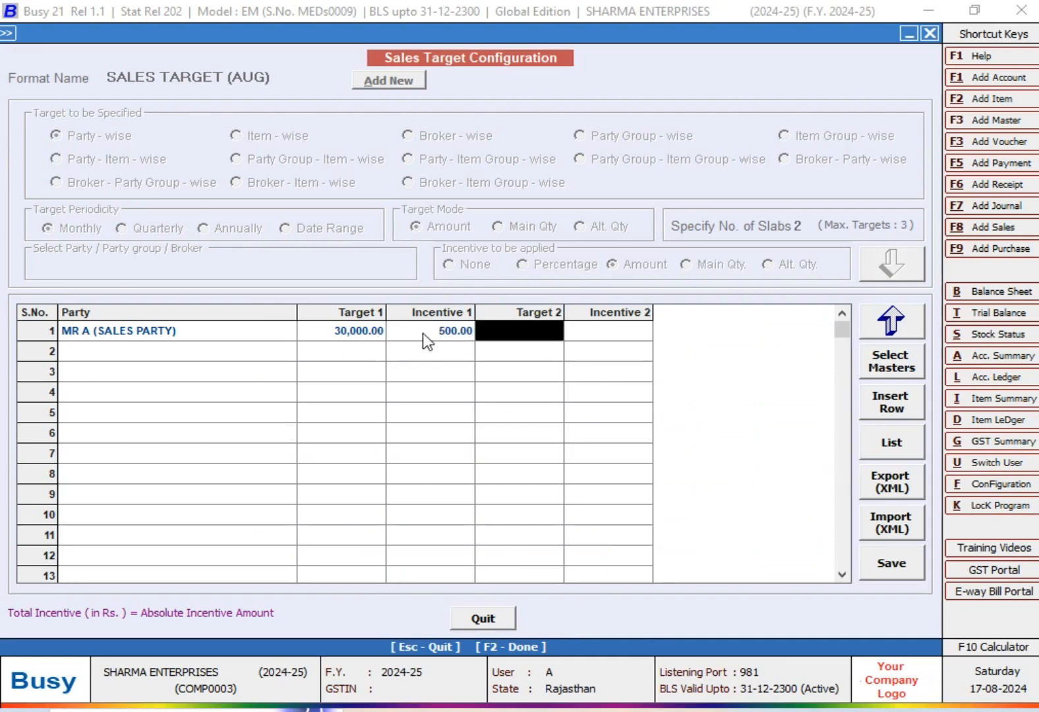
# - Look up MR A's second slab in Excel and enter 45000 as Target 2 and 1200 as Incentive 2 in Busy
pyautogui.click(561, 710)
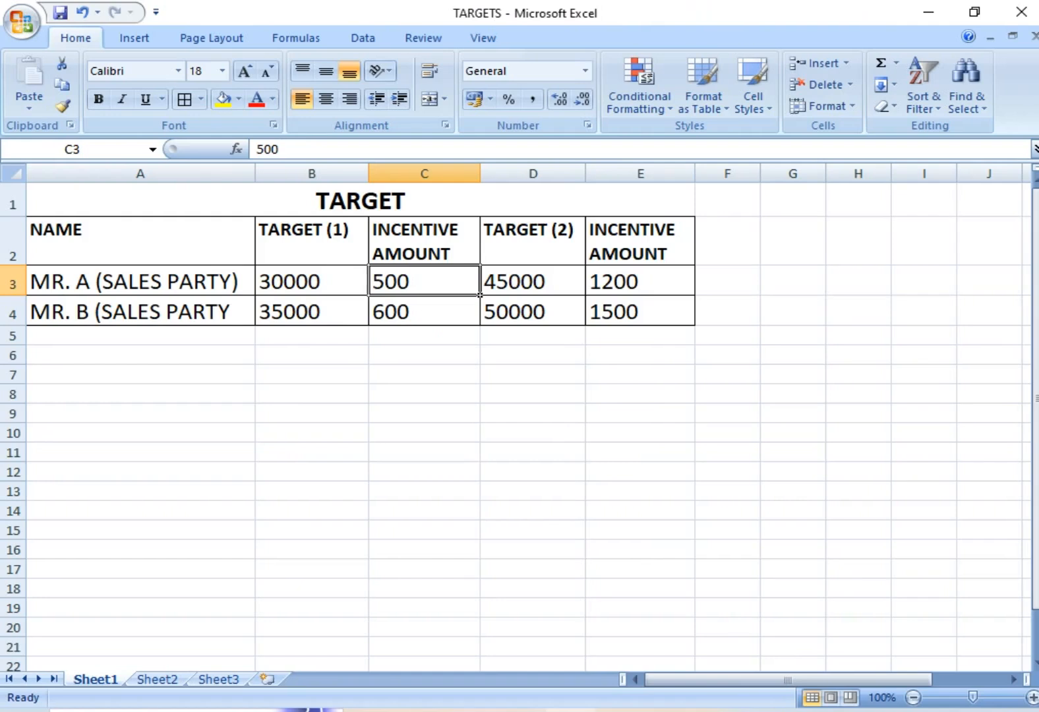
pyautogui.click(564, 278)
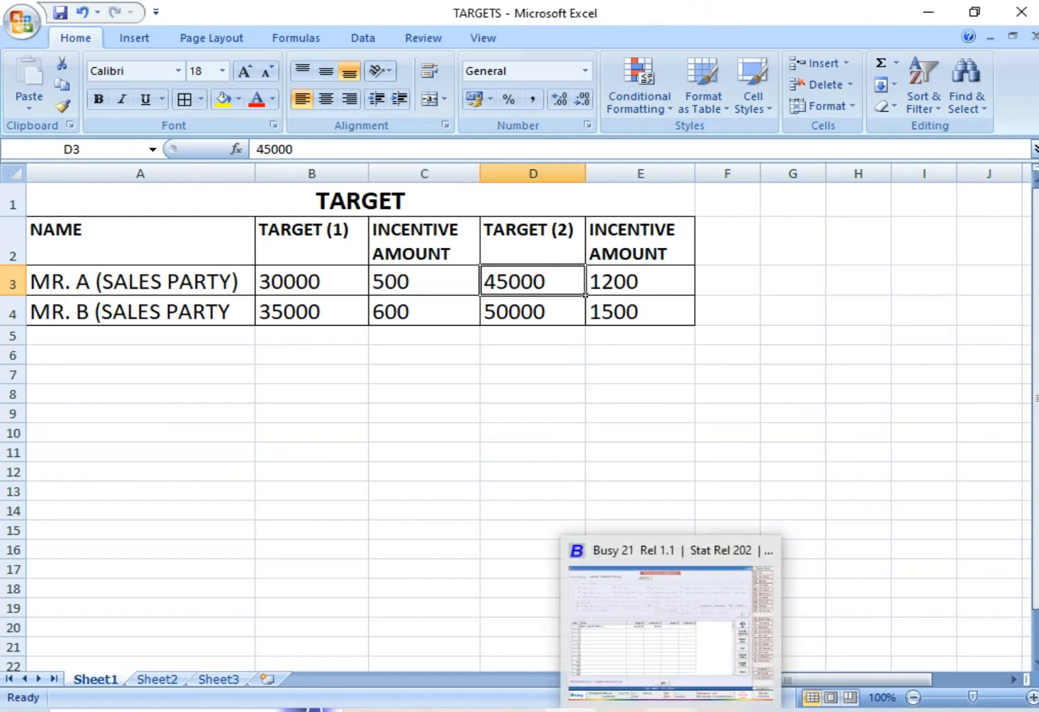
pyautogui.click(673, 711)
pyautogui.write('45000')
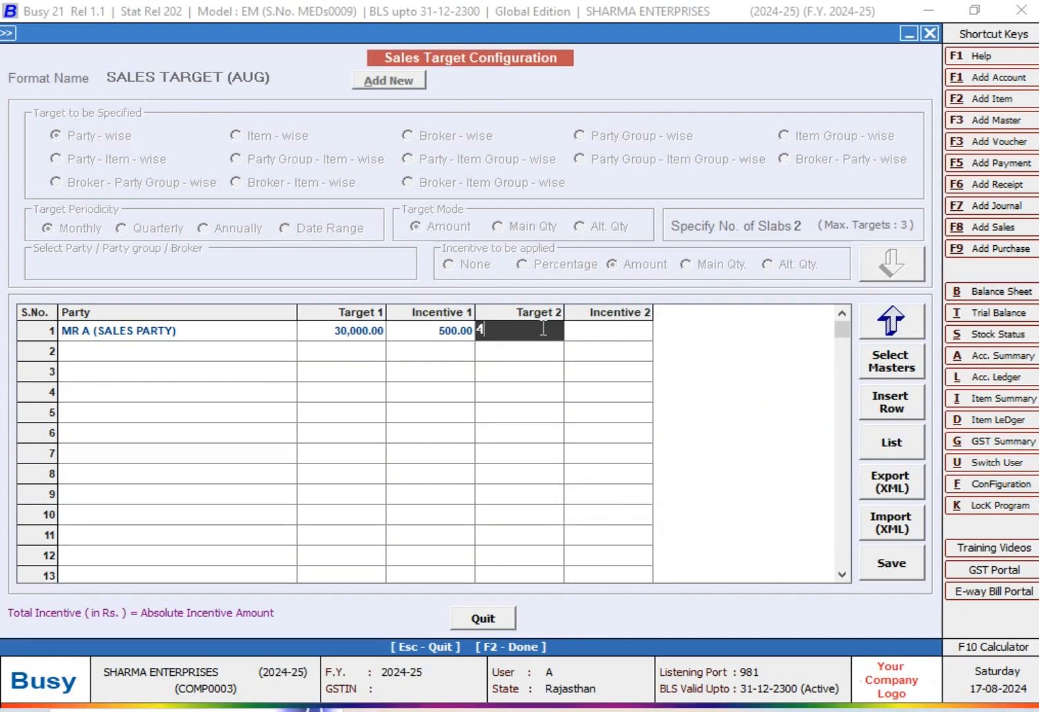
pyautogui.press('Return')
pyautogui.write('1200')
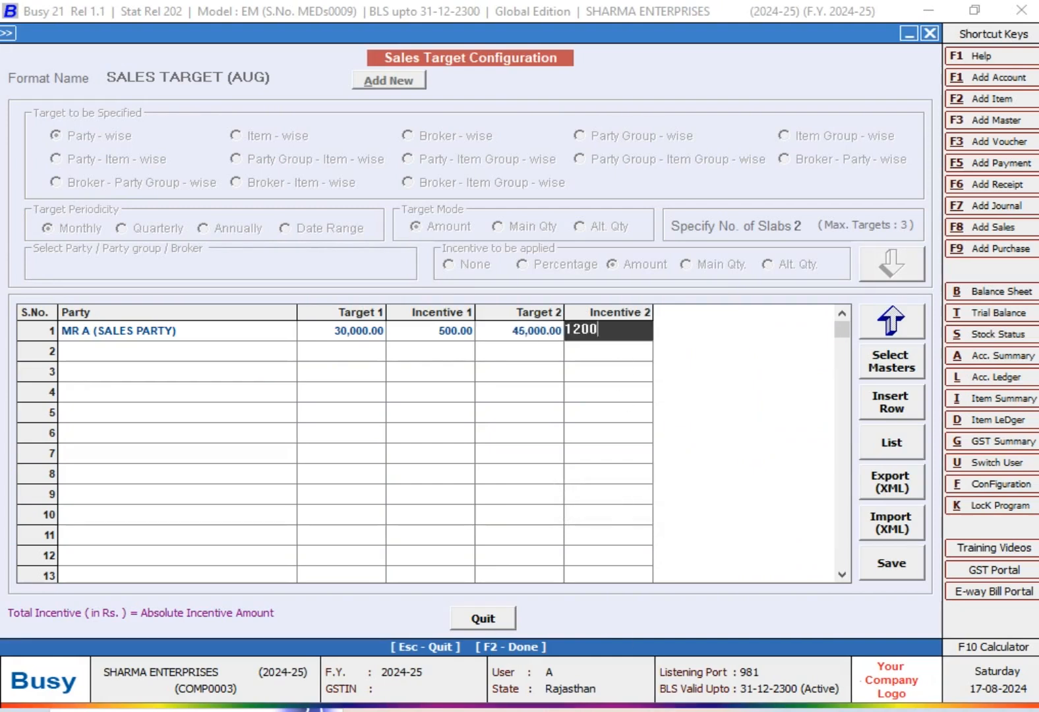
pyautogui.press('Return')
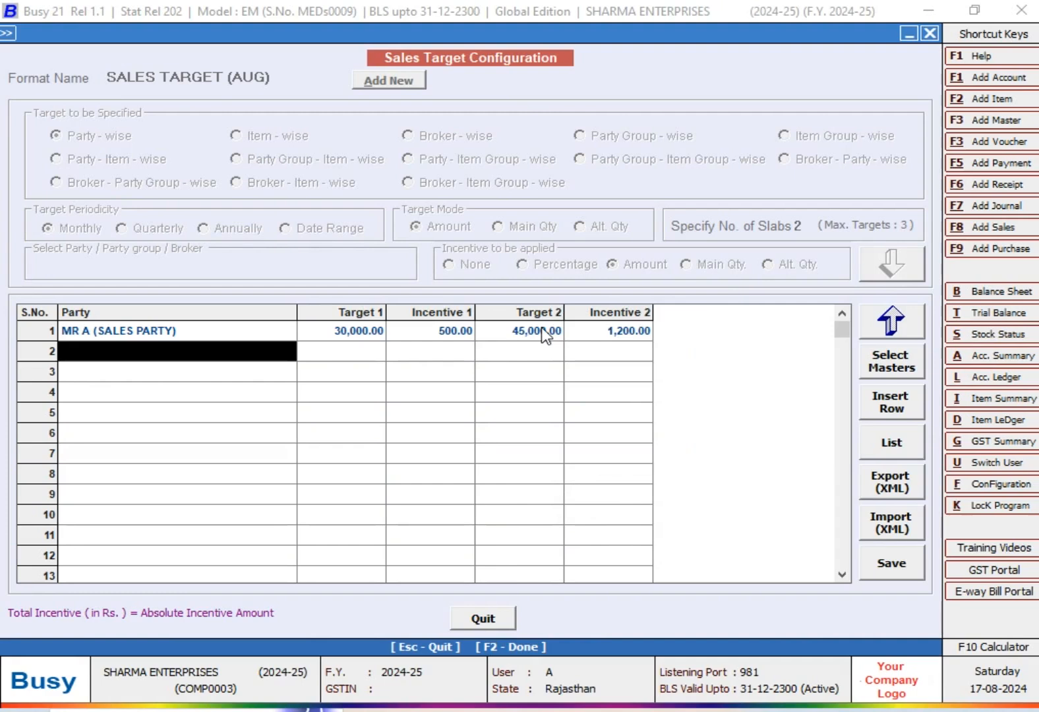
# - Choose MR B SALES PARTY as the party in the second row of the target grid
pyautogui.write('MR')
pyautogui.press('Down')
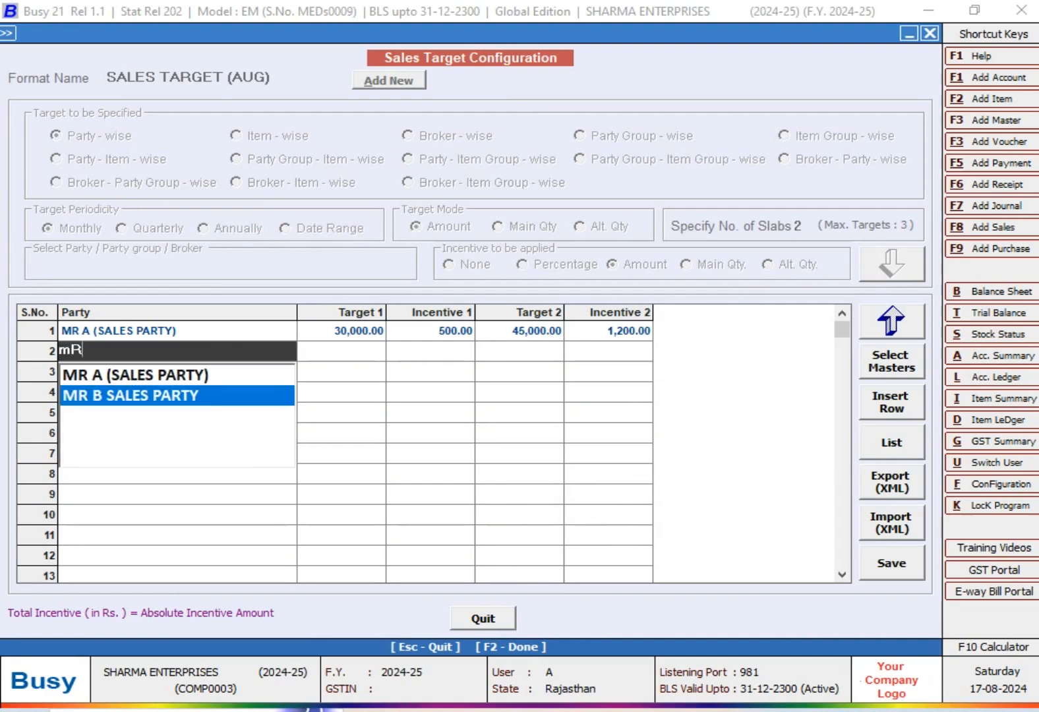
pyautogui.press('Return')
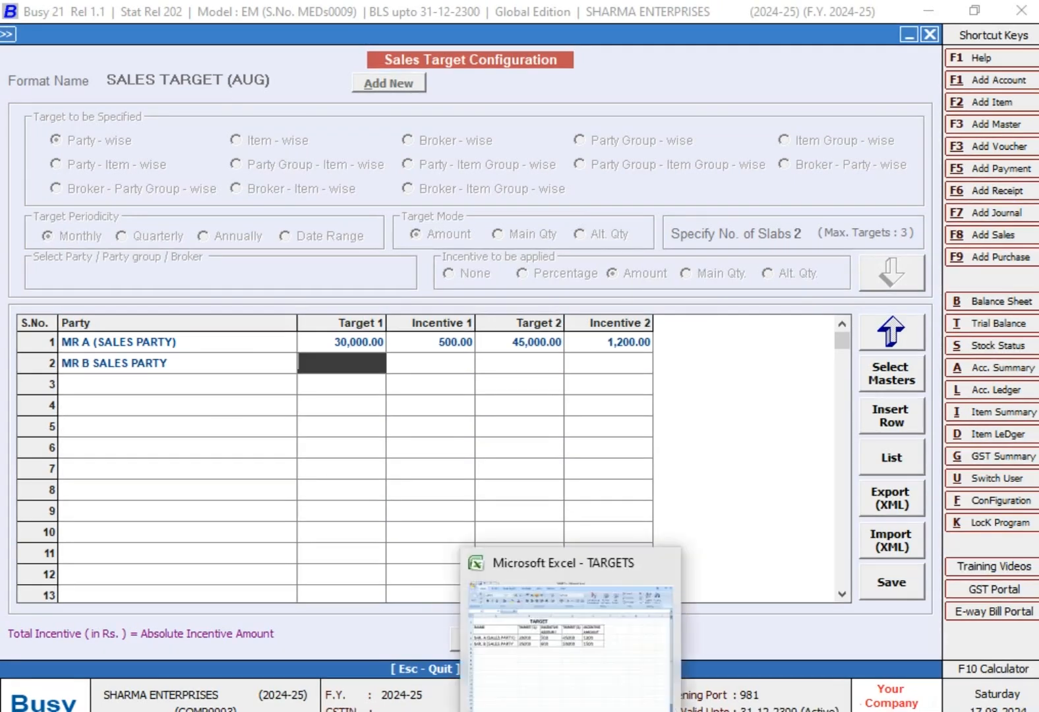
# - Look up MR B's first slab in Excel and enter 35000 as Target 1 and 600 as Incentive 1 in Busy
pyautogui.click(572, 711)
pyautogui.click(335, 333)
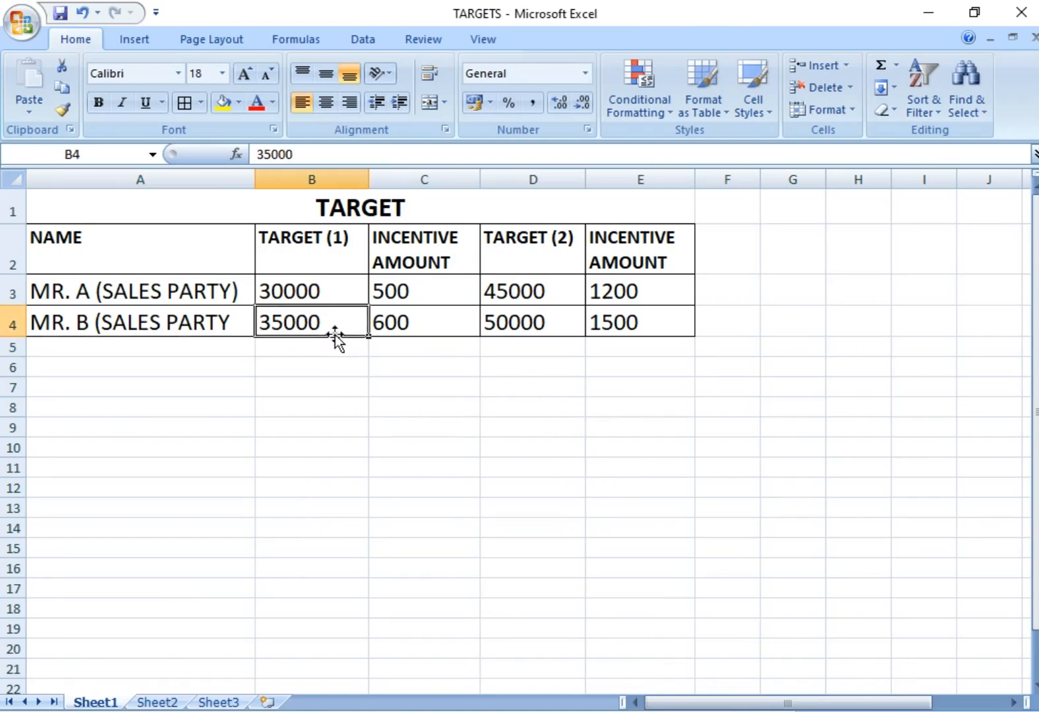
pyautogui.click(406, 325)
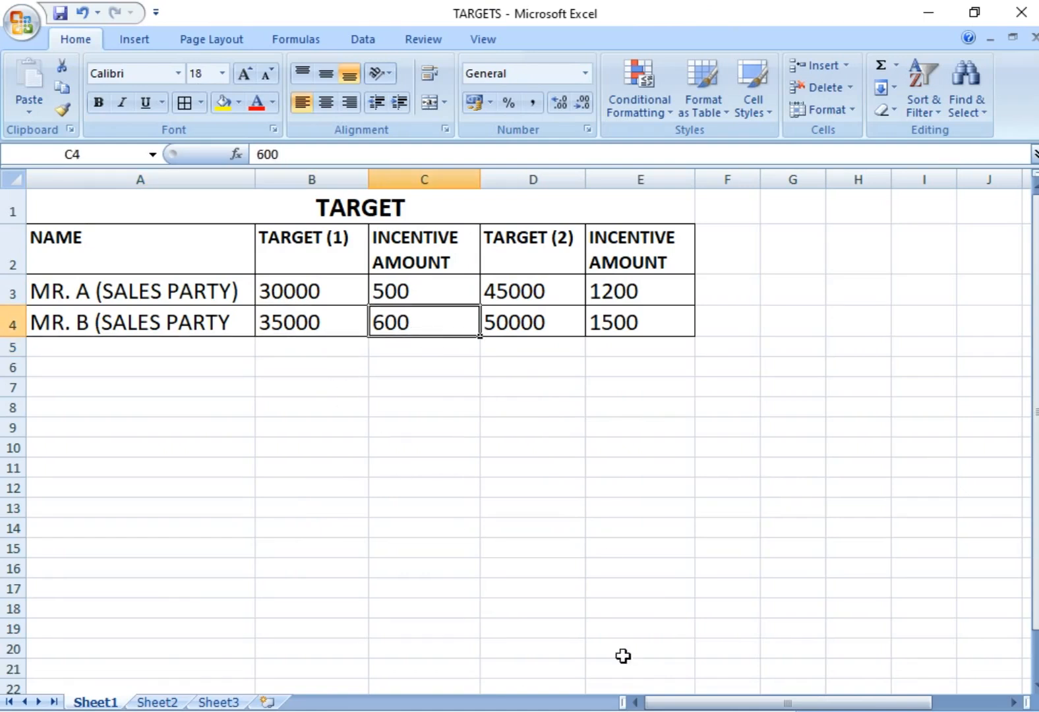
pyautogui.click(633, 709)
pyautogui.write('35000')
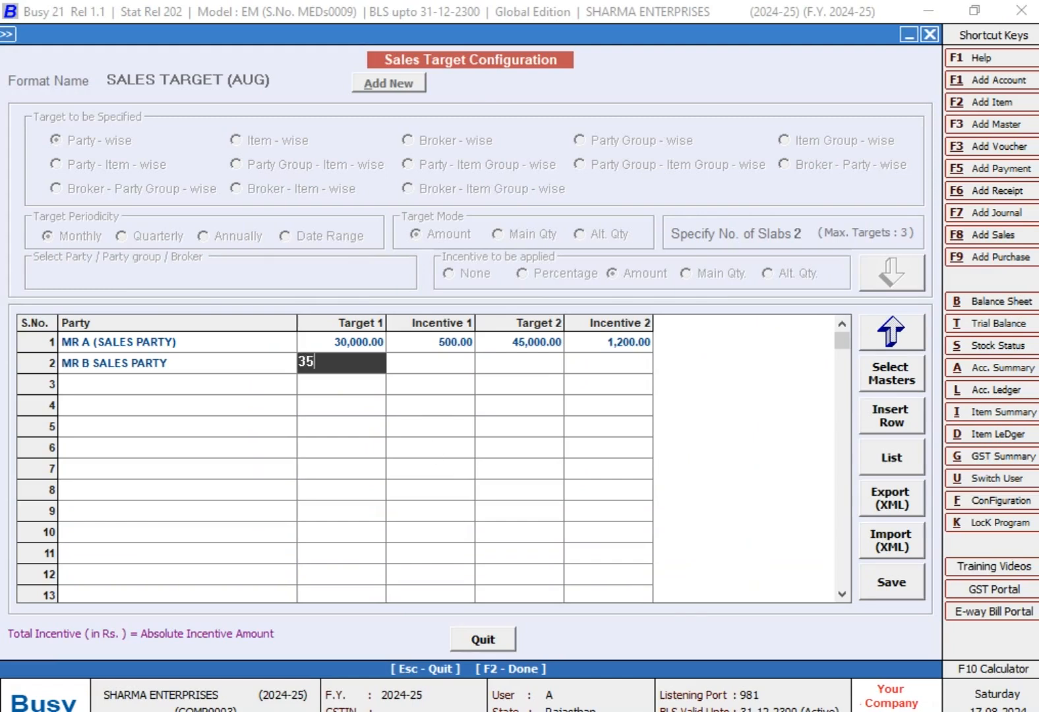
pyautogui.press('Return')
pyautogui.write('600')
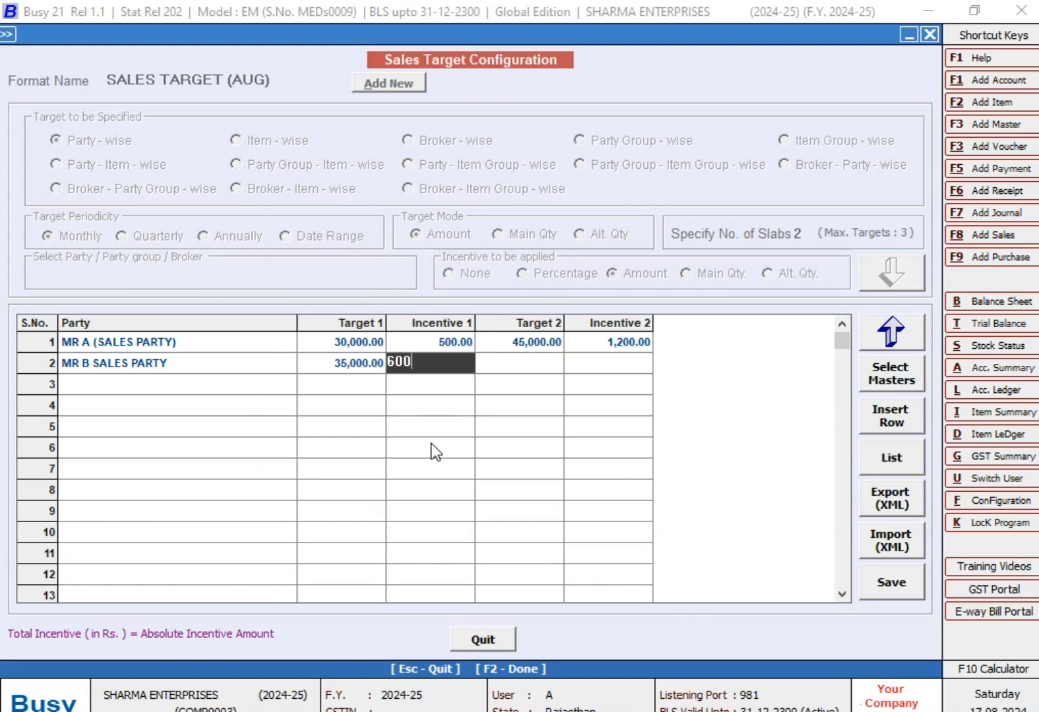
pyautogui.press('Return')
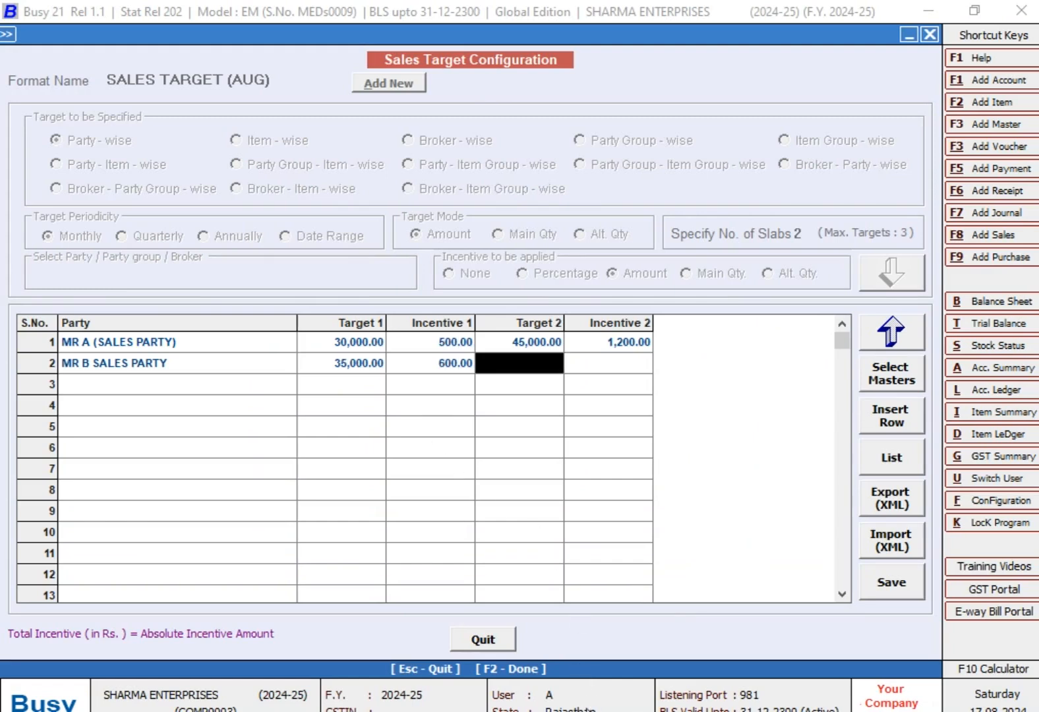
# - Look up MR B's second slab in Excel and enter 50000 as Target 2 and 1500 as Incentive 2 in Busy
pyautogui.hotkey('alt', 'Tab')
pyautogui.click(545, 326)
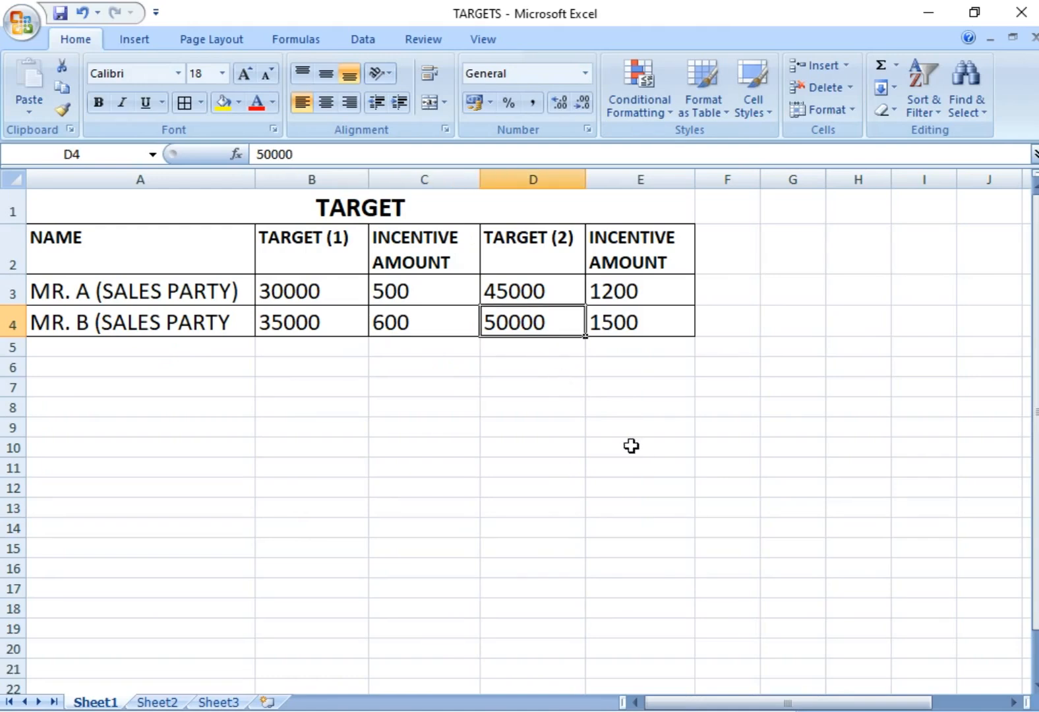
pyautogui.hotkey('alt', 'Tab')
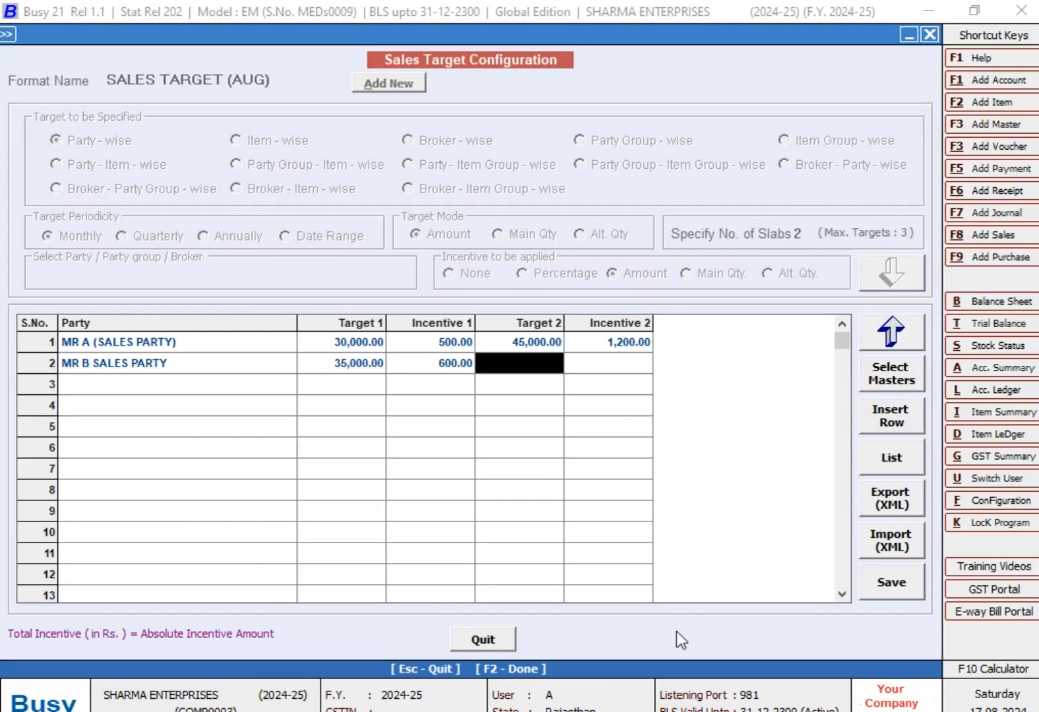
pyautogui.write('50000')
pyautogui.press('Return')
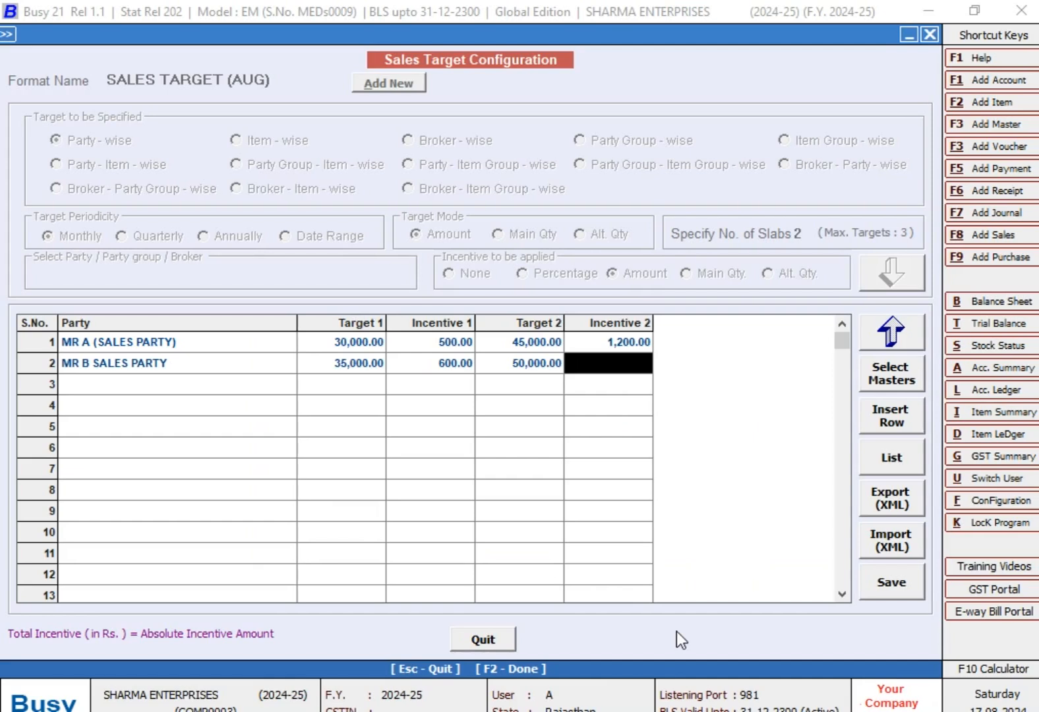
pyautogui.write('1500')
pyautogui.press('Return')
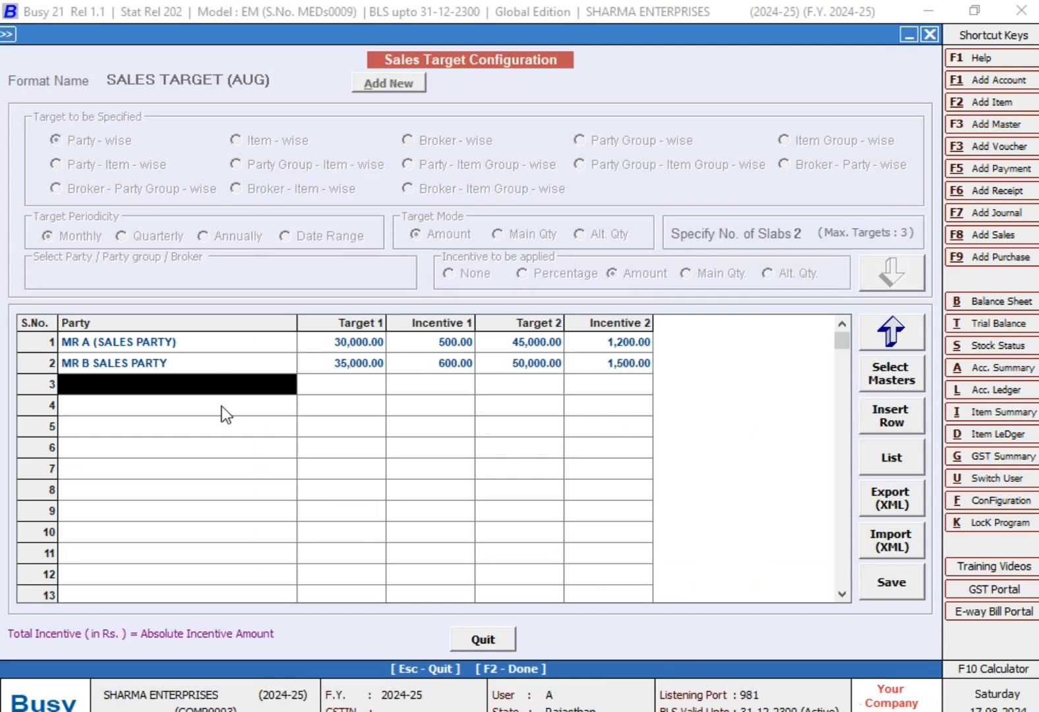
pyautogui.press('space')
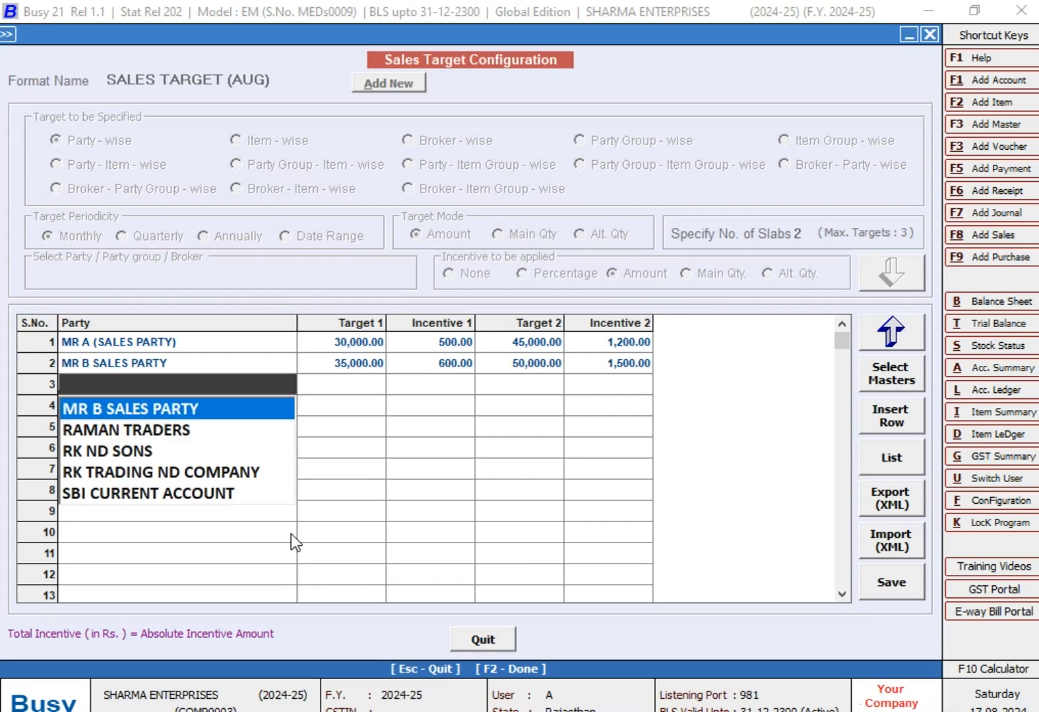
pyautogui.press('Escape')
pyautogui.press('Up')
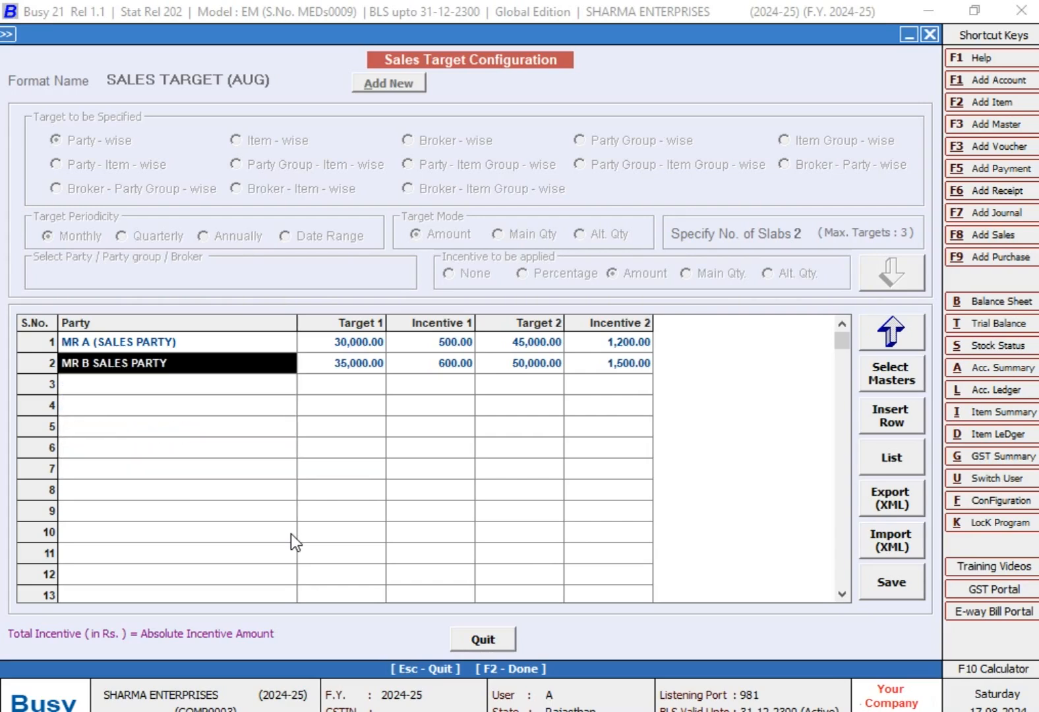
pyautogui.press('Down')
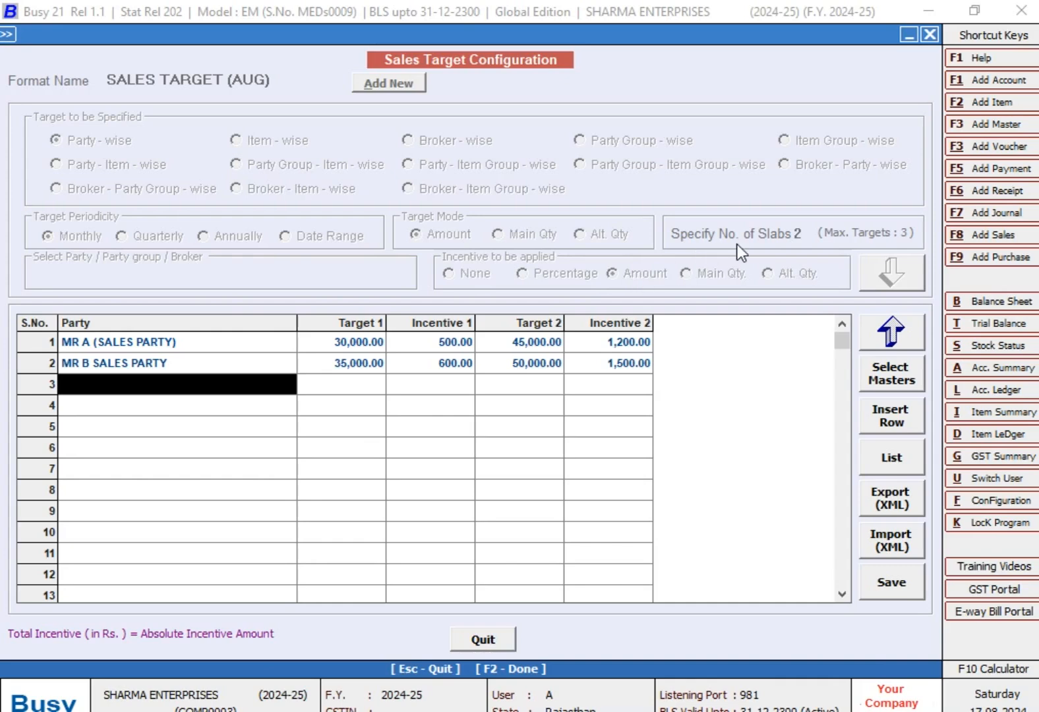
# - Review the party names, targets and incentives of both slabs for MR A and MR B in the target grid
pyautogui.click(257, 343)
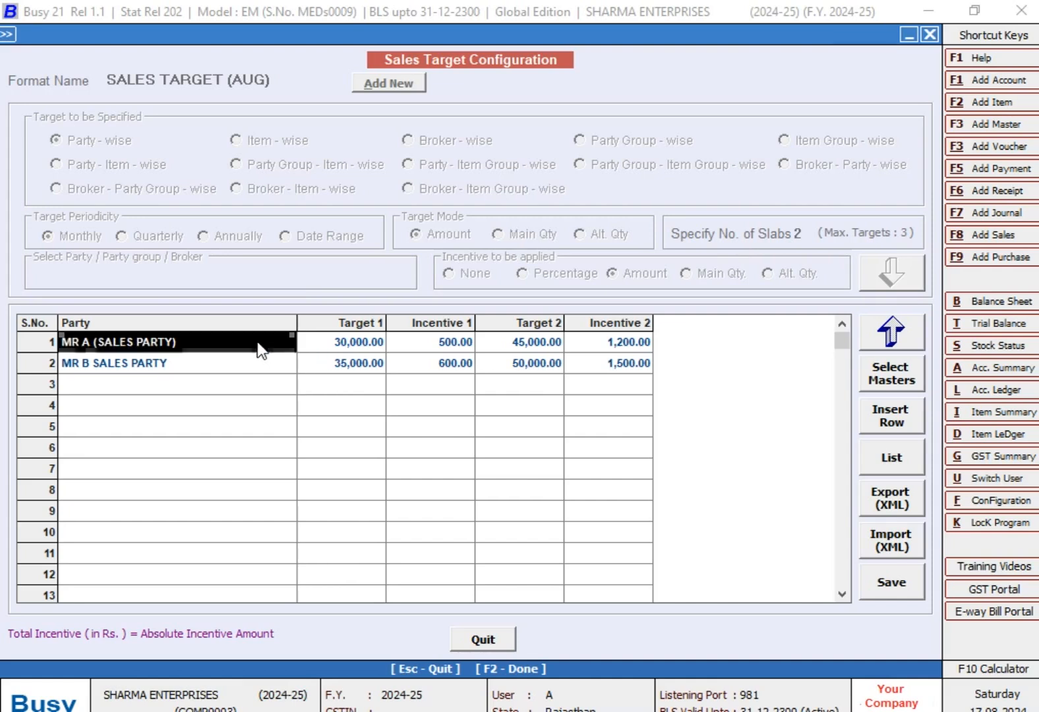
pyautogui.click(262, 366)
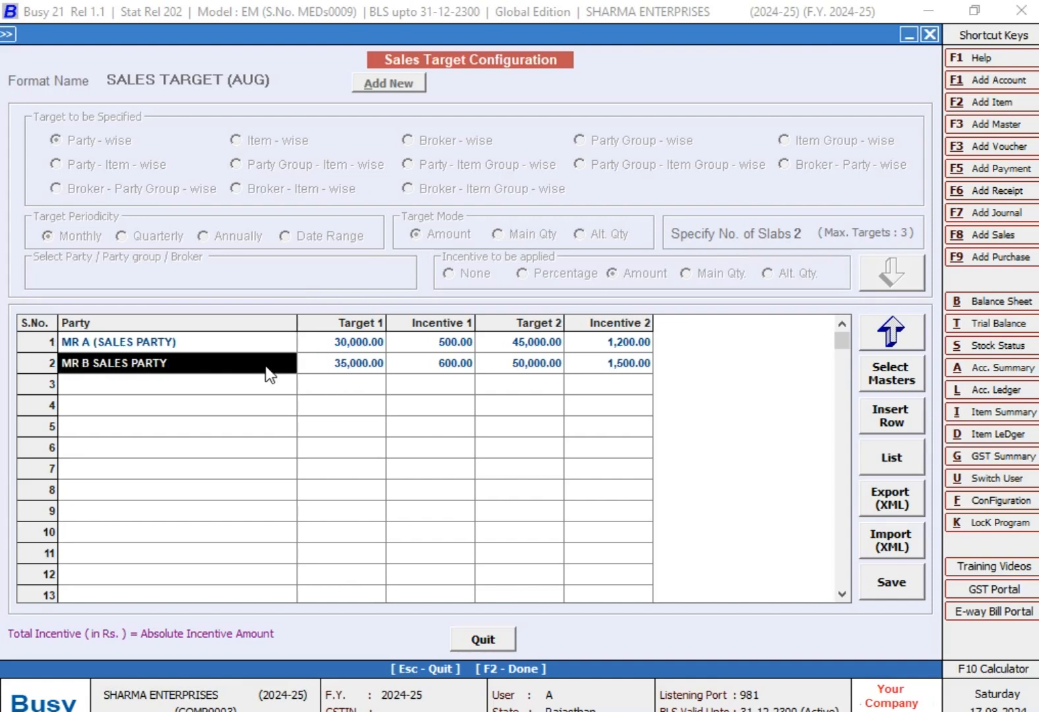
pyautogui.click(368, 341)
pyautogui.click(368, 361)
pyautogui.click(429, 343)
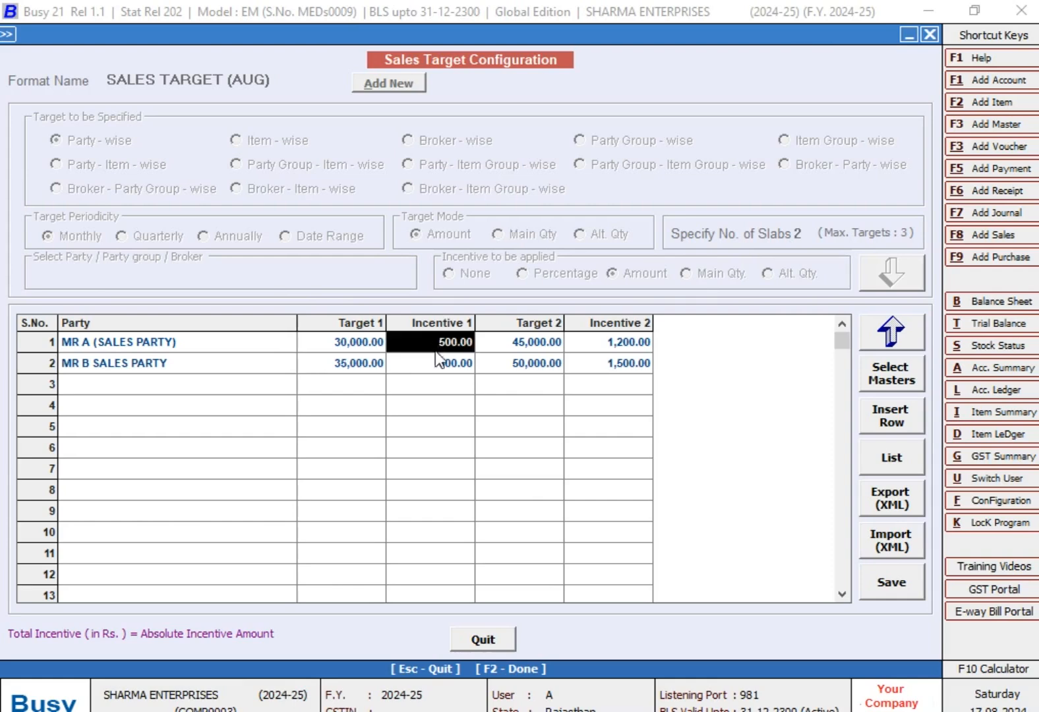
pyautogui.click(435, 362)
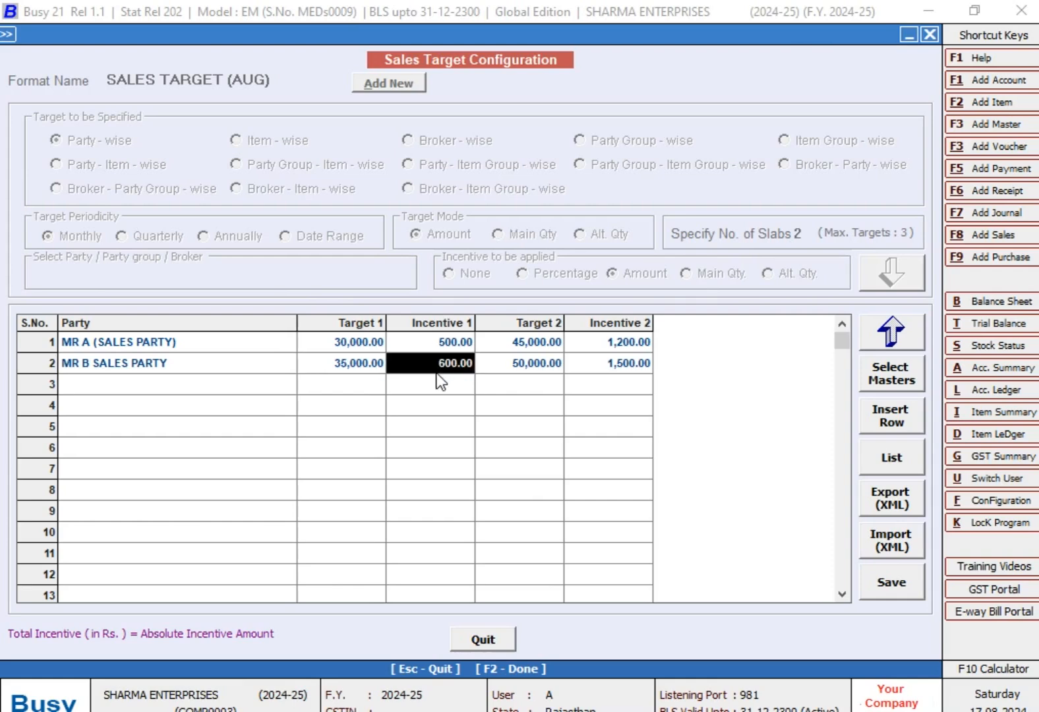
pyautogui.click(537, 343)
pyautogui.click(539, 382)
pyautogui.click(631, 342)
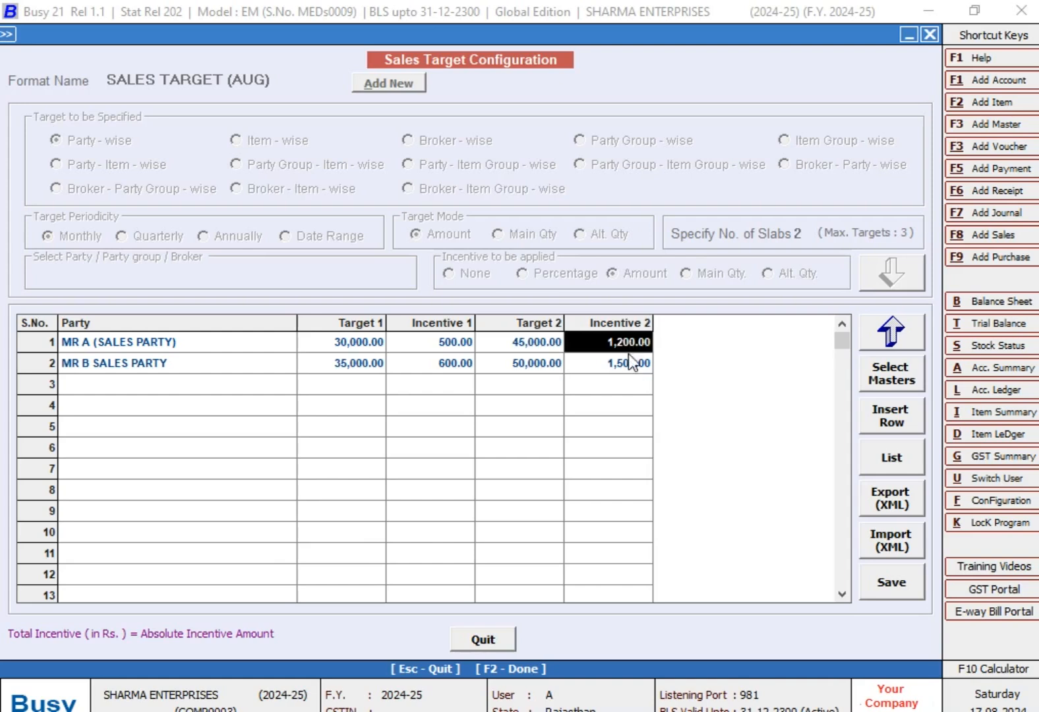
pyautogui.click(631, 364)
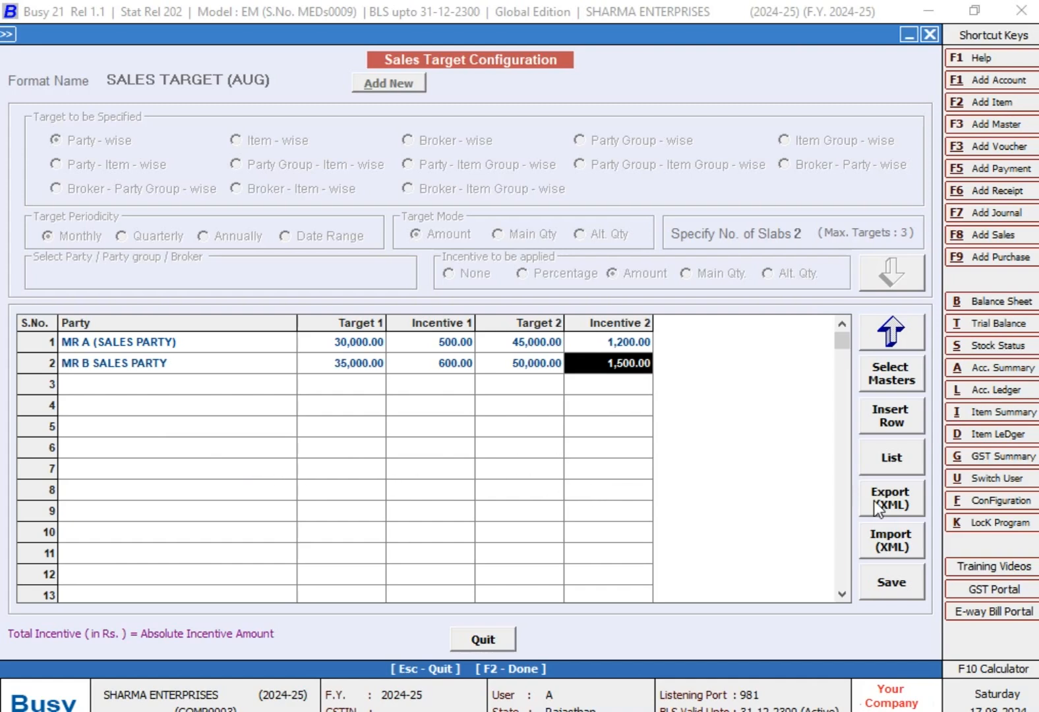
# - Save the SALES TARGET (AUG) configuration and leave the Sales Target Configuration screen
pyautogui.click(883, 584)
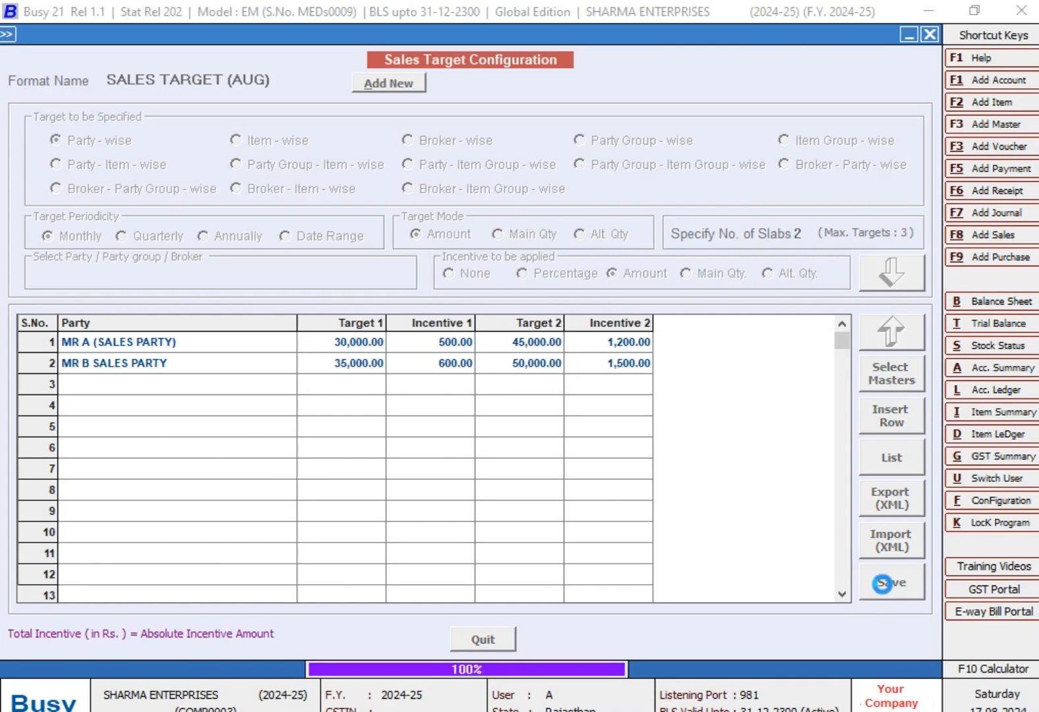
pyautogui.click(880, 582)
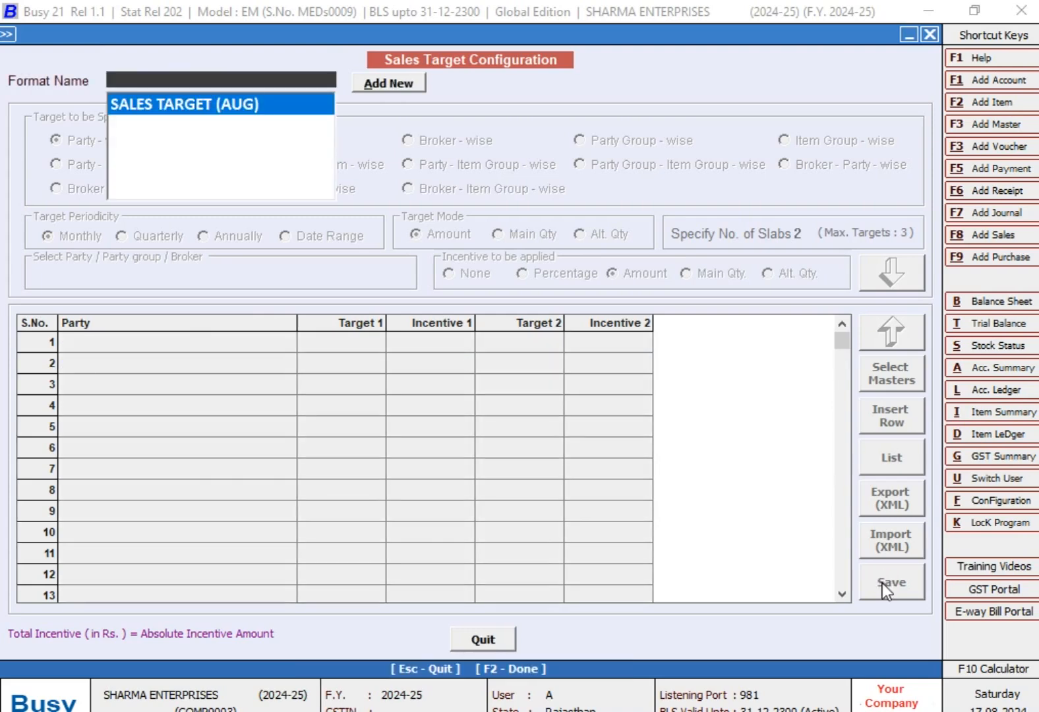
pyautogui.press('Escape')
pyautogui.press('Escape')
pyautogui.press('Return')
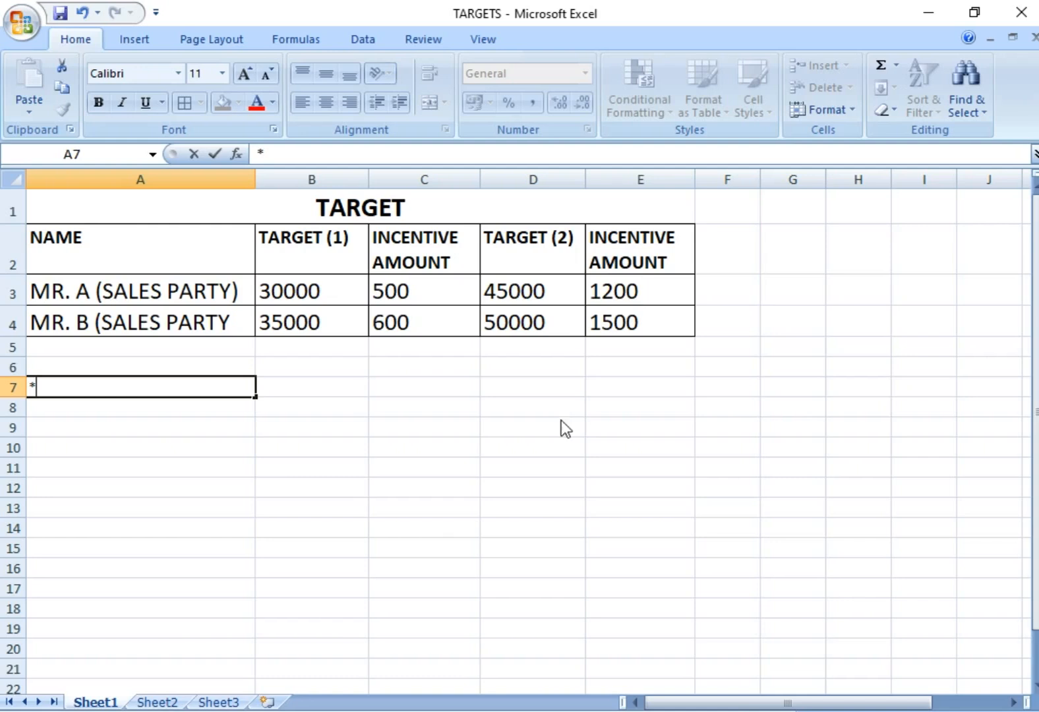
# - Discard the stray entry in the Excel sheet and compare the first targets of MR. A and MR. B
pyautogui.press('BackSpace')
pyautogui.press('Escape')
pyautogui.press('Up')
pyautogui.press('Up')
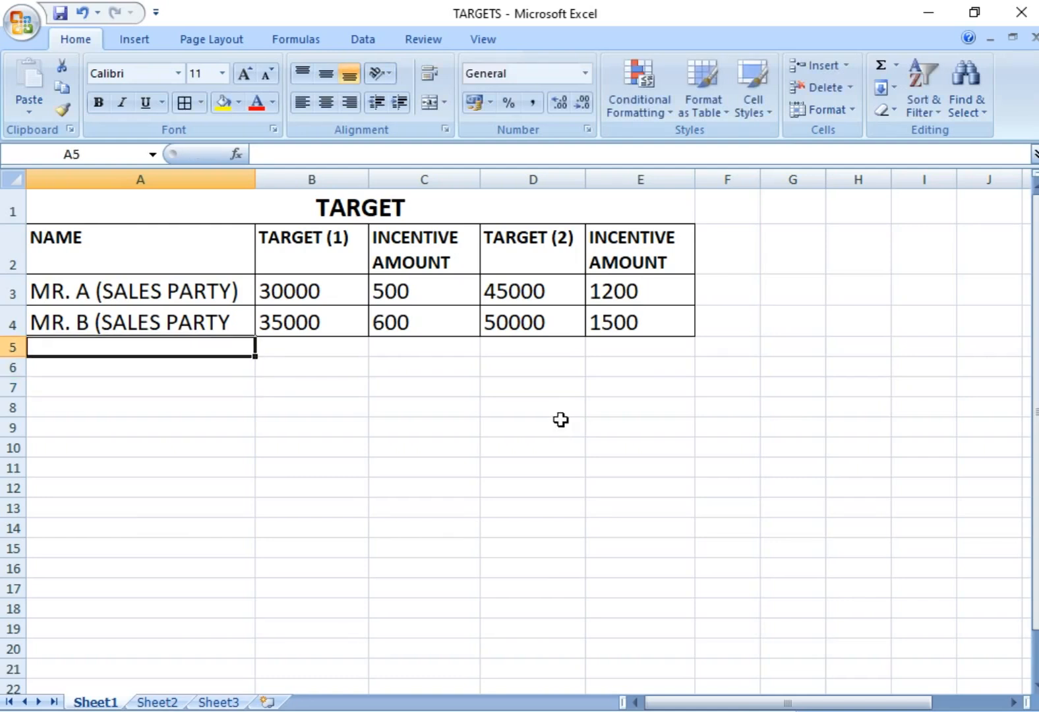
pyautogui.press('Up')
pyautogui.press('Up')
pyautogui.press('Right')
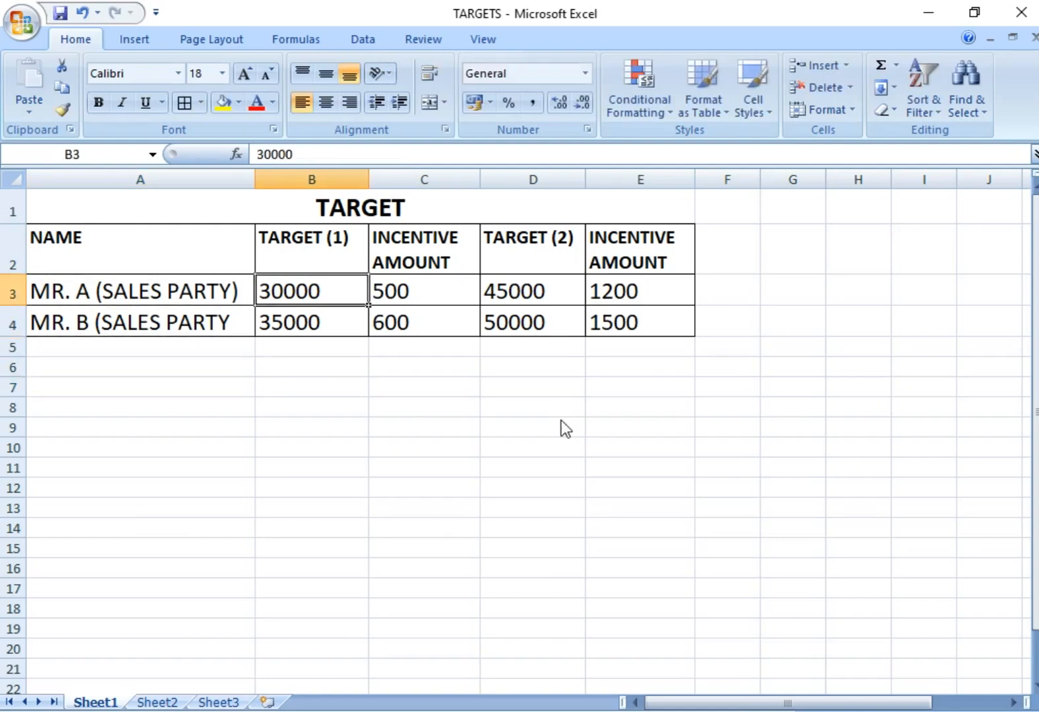
pyautogui.press('Down')
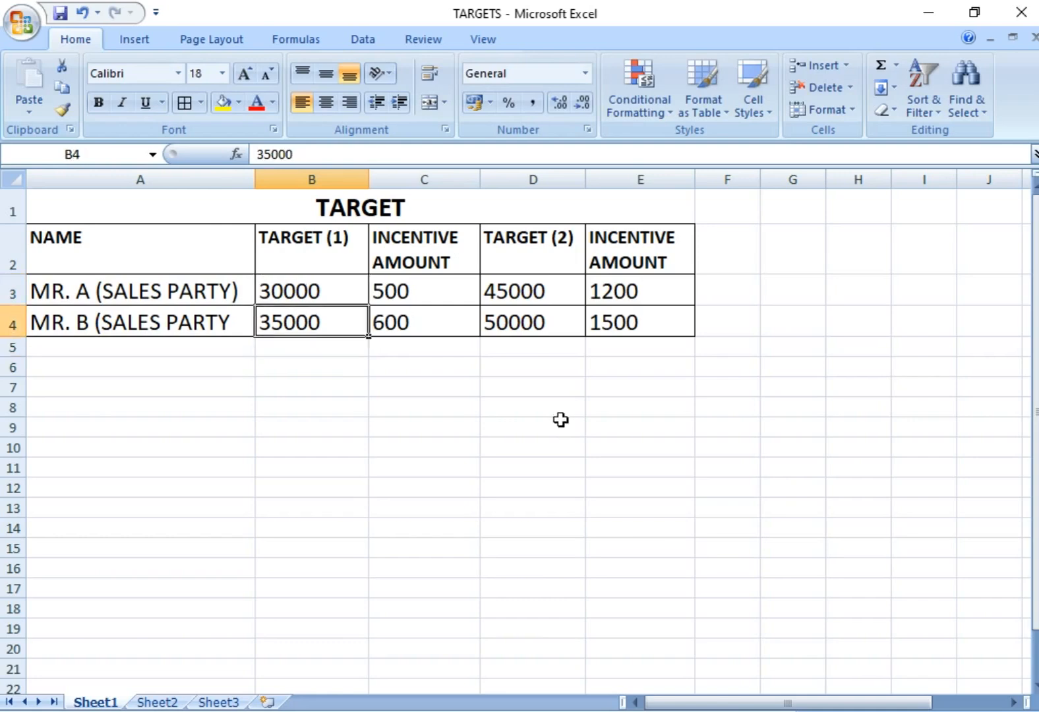
pyautogui.press('Up')
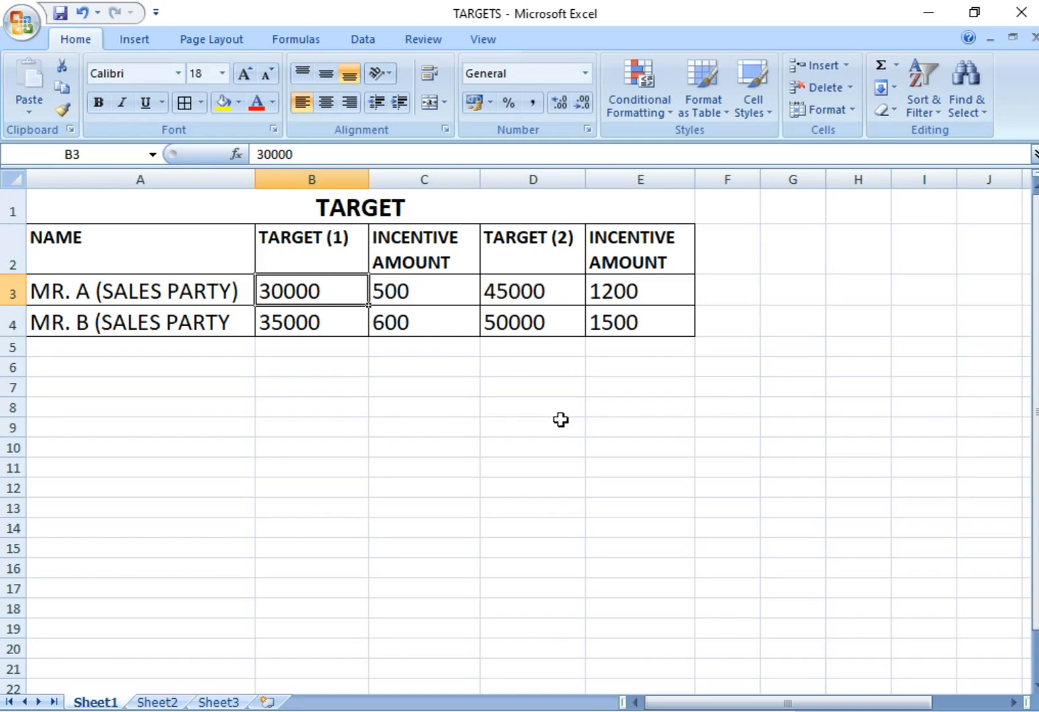
pyautogui.press('Down')
pyautogui.press('Down')
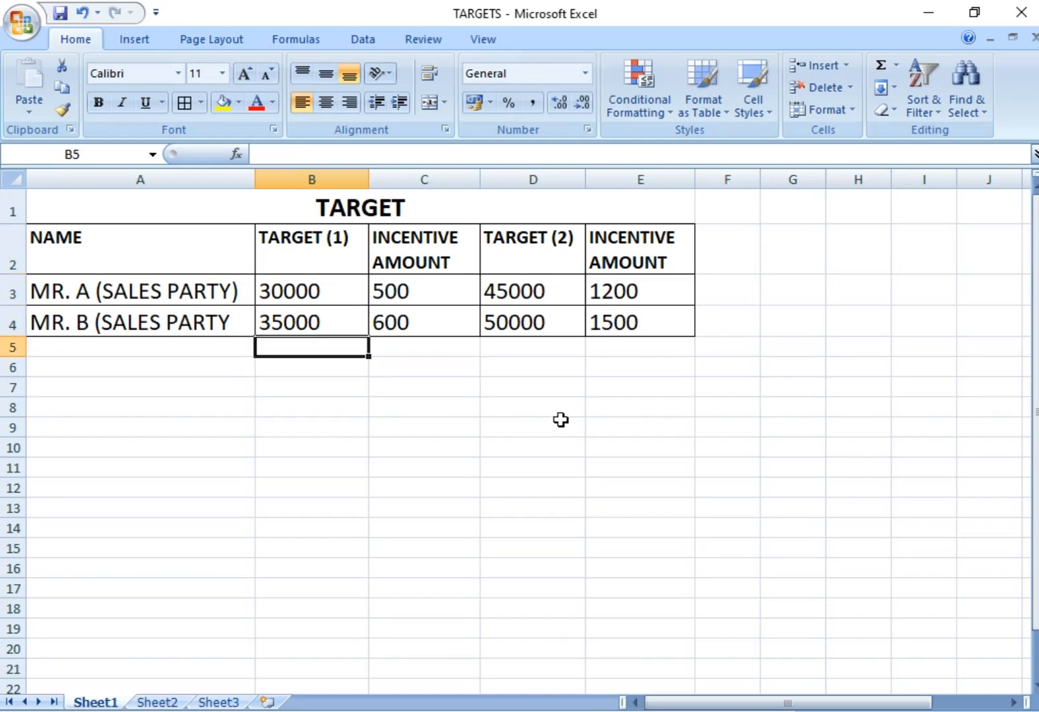
pyautogui.press('Up')
pyautogui.press('Up')
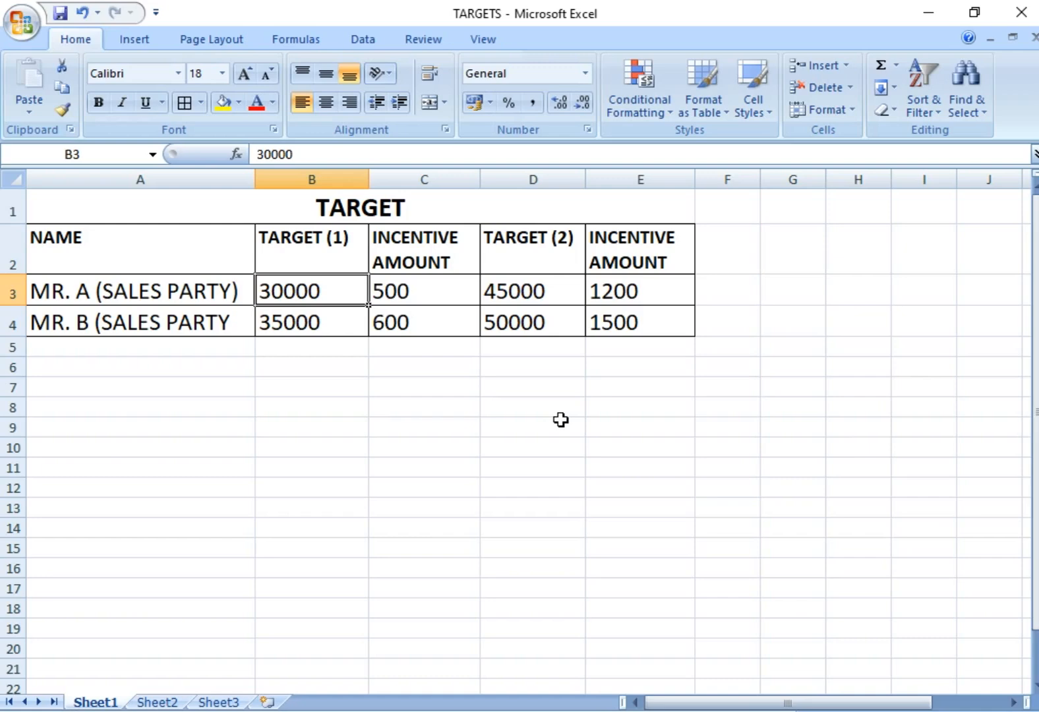
pyautogui.press('Down')
pyautogui.press('Down')
pyautogui.press('Down')
pyautogui.press('Left')
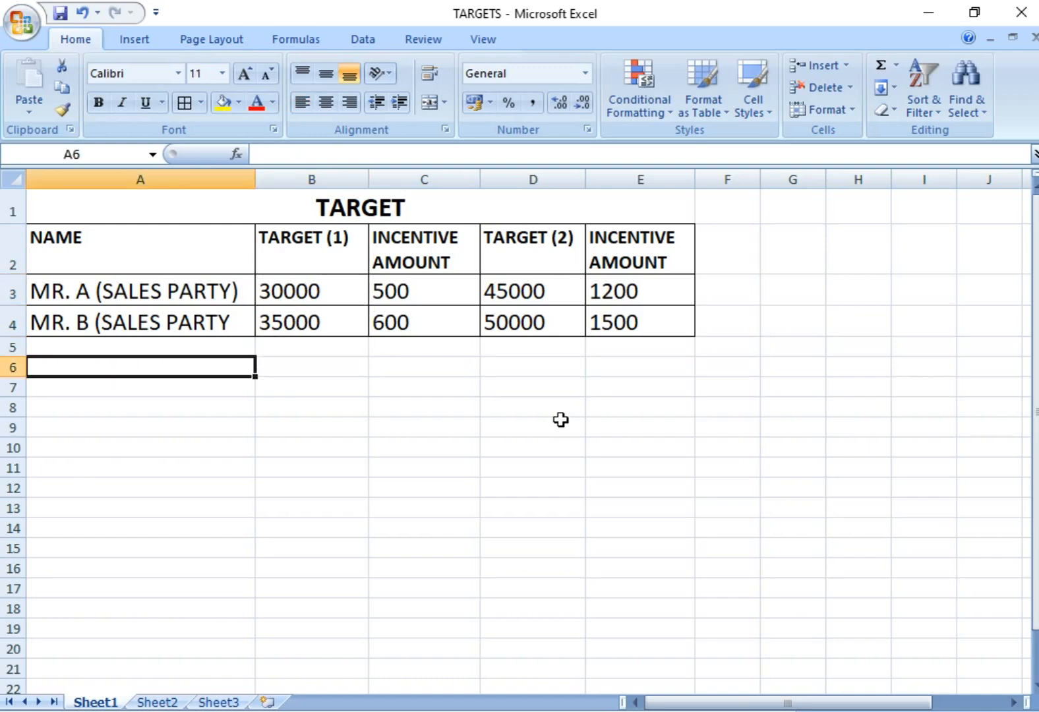
# - Switch to Busy and start a new sales voucher in the Main series
pyautogui.hotkey('alt', 'Tab')
pyautogui.hotkey('alt', 'Tab')
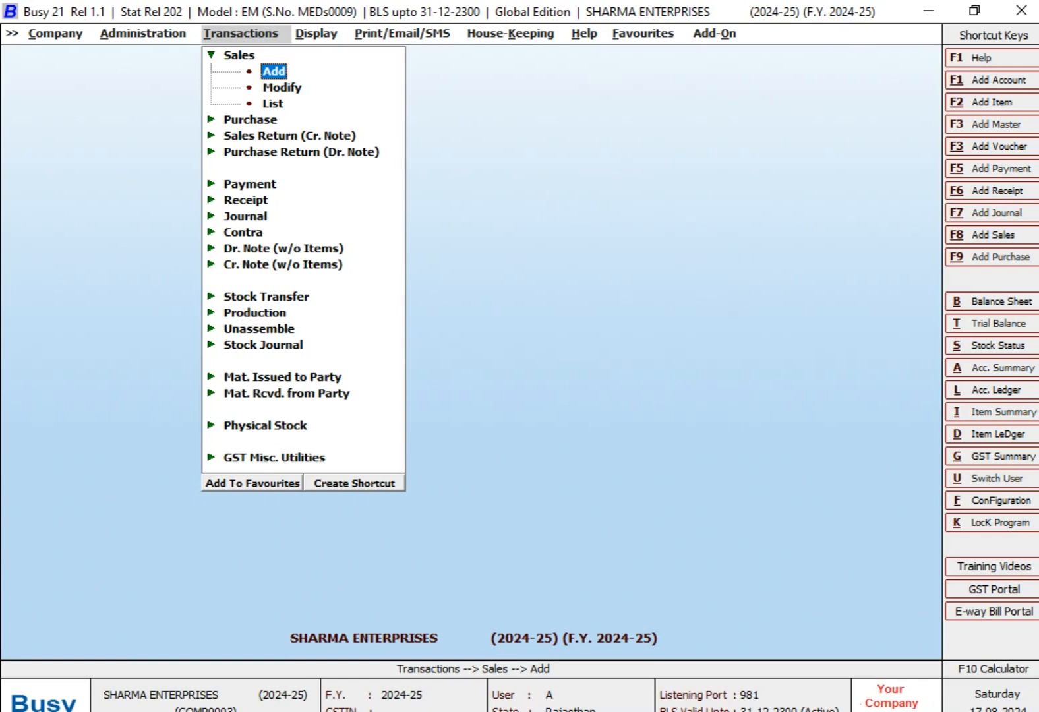
pyautogui.press('Left')
pyautogui.press('Right')
pyautogui.press('Return')
pyautogui.press('Return')
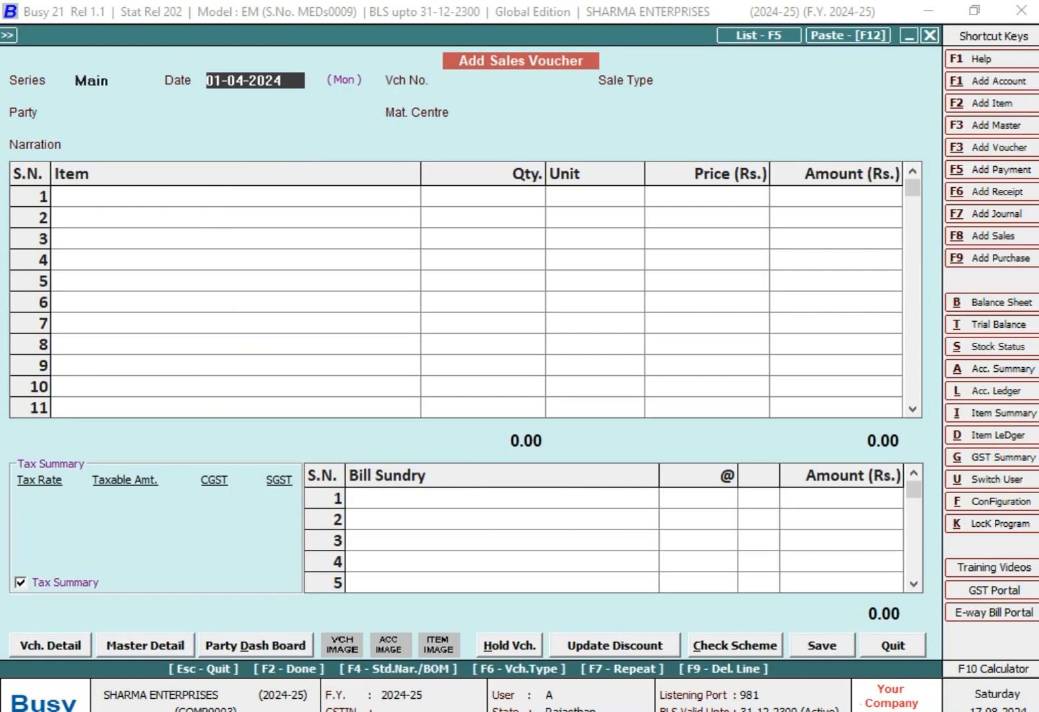
# - Set the sales voucher's date to 05-07-2024 and its voucher number to 108
pyautogui.write('5-07')
pyautogui.press('Return')
pyautogui.write('108')
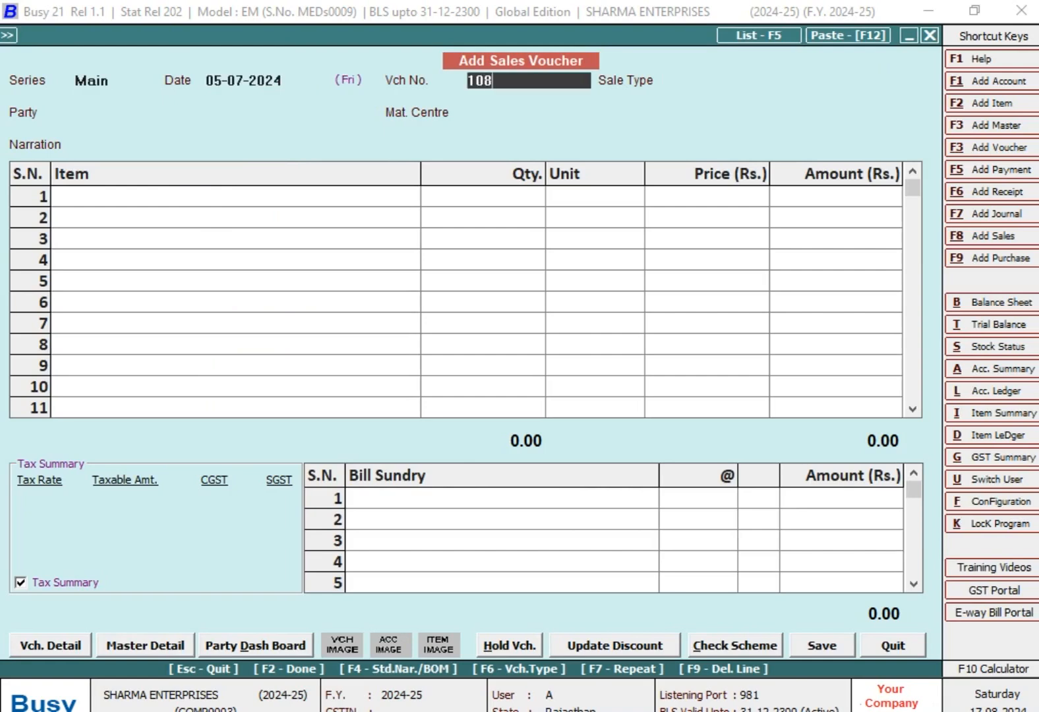
pyautogui.press('Return')
# - Choose L/GST-MultiRate as the sale type of the voucher
pyautogui.write('L')
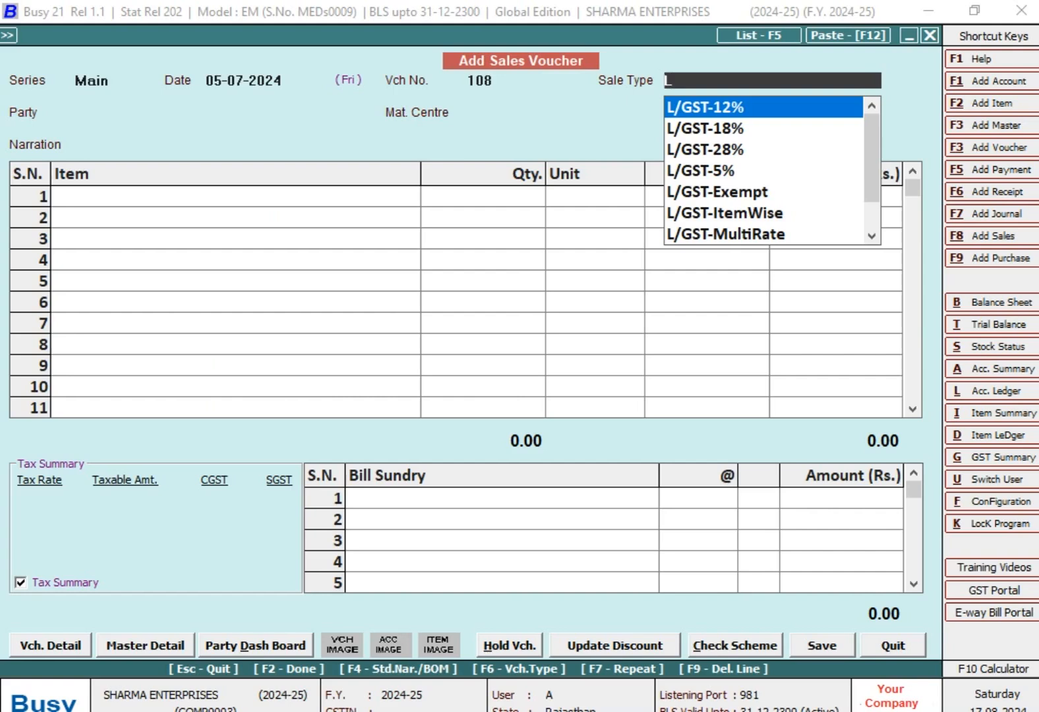
pyautogui.press('Down')
pyautogui.press('Down')
pyautogui.press('Down')
pyautogui.press('Down')
pyautogui.press('Down')
pyautogui.press('Down')
pyautogui.press('Return')
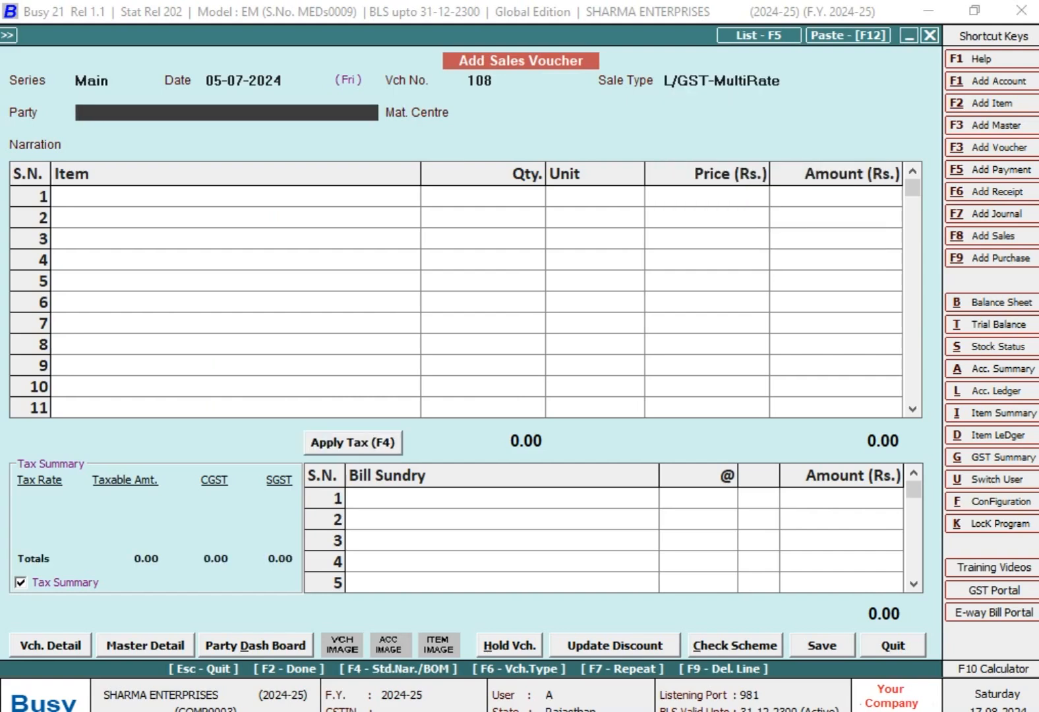
# - Choose MR A (SALES PARTY) as the party with Main Store as material centre, and HARDWARE ITEM as the first item
pyautogui.write('MR')
pyautogui.press('Return')
pyautogui.press('Return')
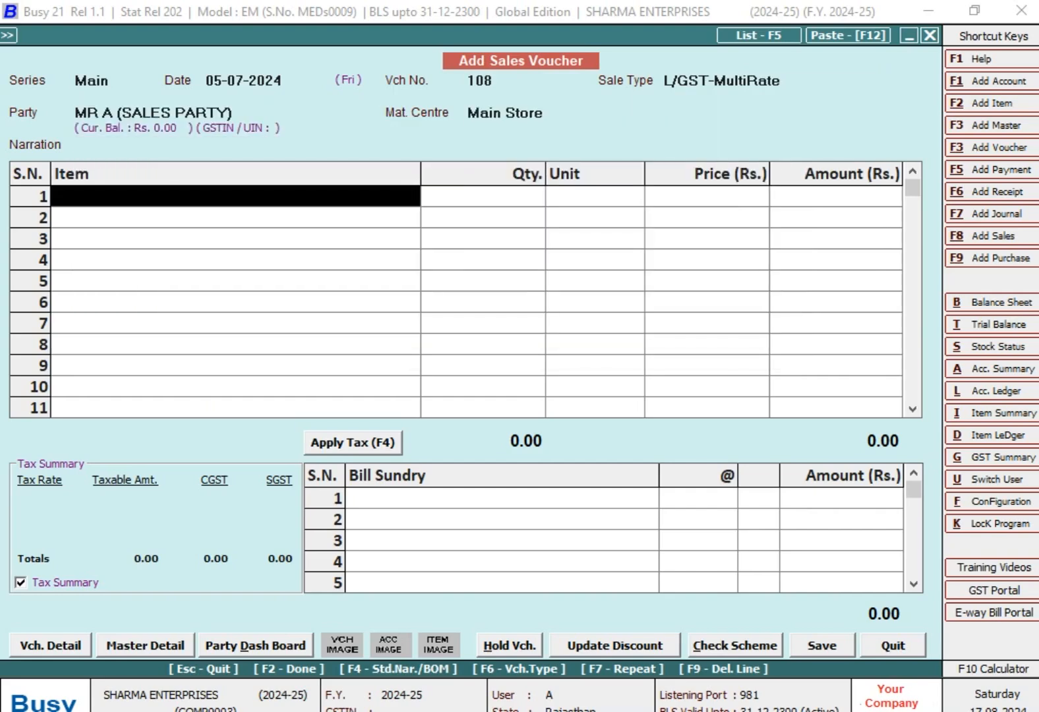
# - Set the HARDWARE ITEM line to a quantity of 100 Pcs. at a price of Rs. 310
pyautogui.press('Return')
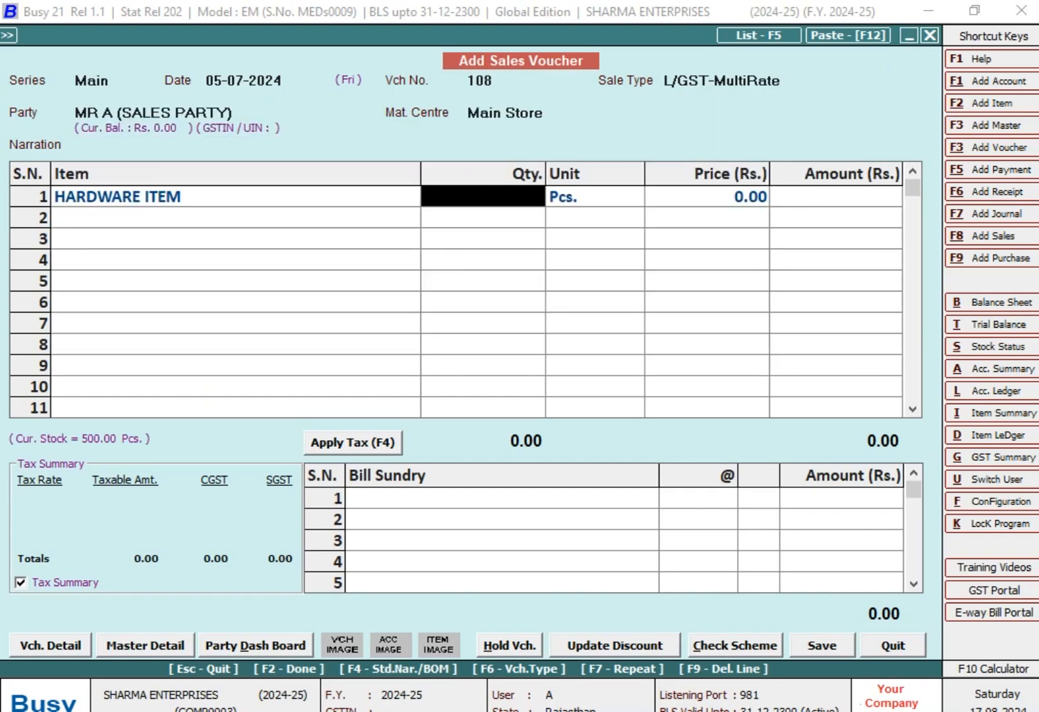
pyautogui.write('100')
pyautogui.press('Return')
pyautogui.press('Return')
pyautogui.write('310')
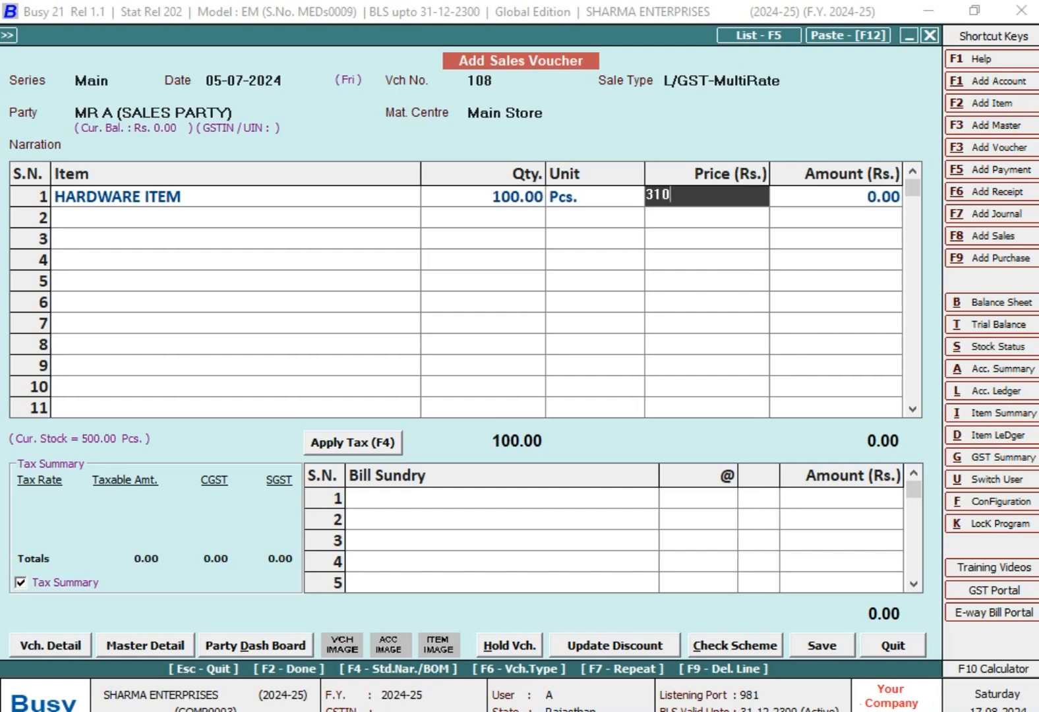
pyautogui.press('Return')
pyautogui.press('Return')
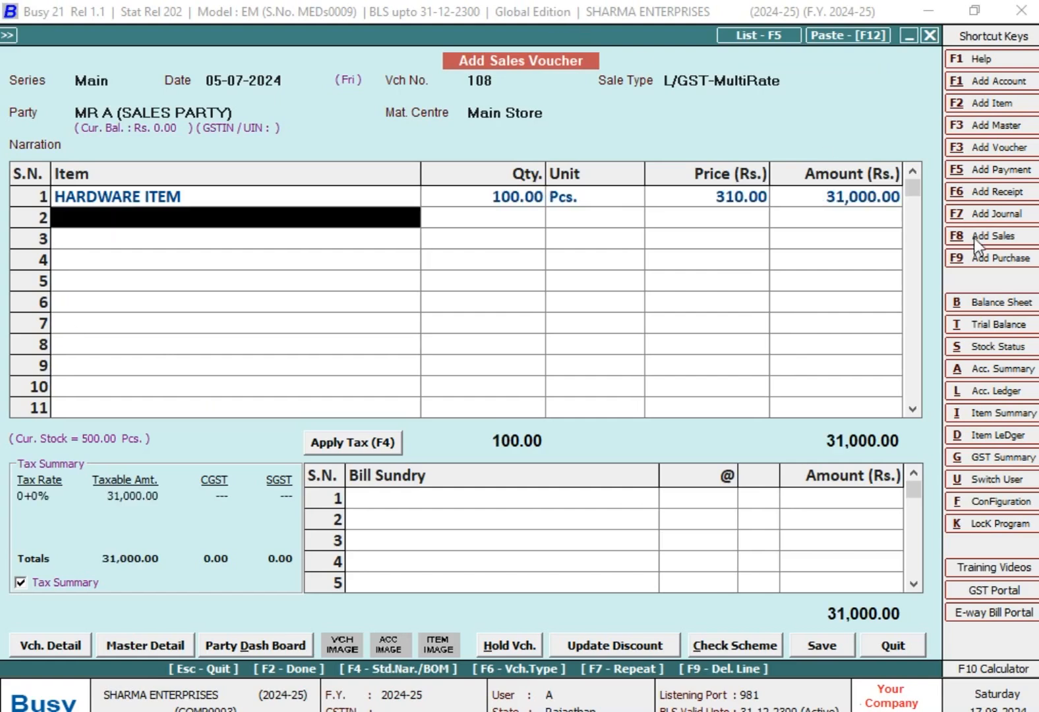
# - Check the first target for MR. A (SALES PARTY) in the TARGETS Excel workbook and return to the voucher in Busy
pyautogui.click(633, 711)
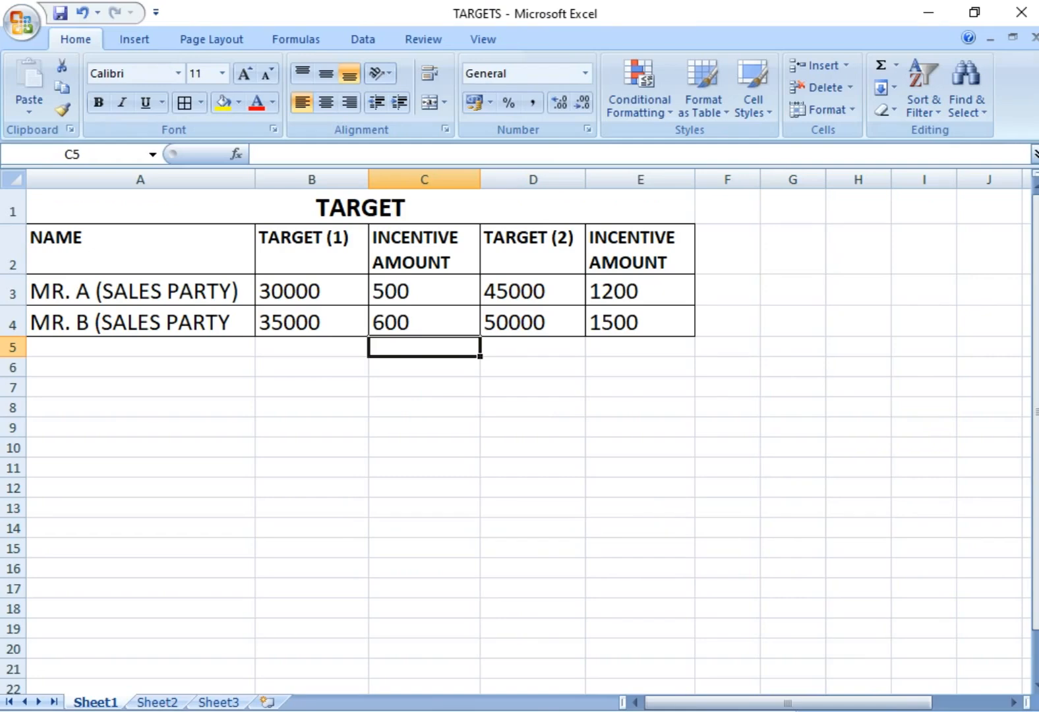
pyautogui.click(338, 300)
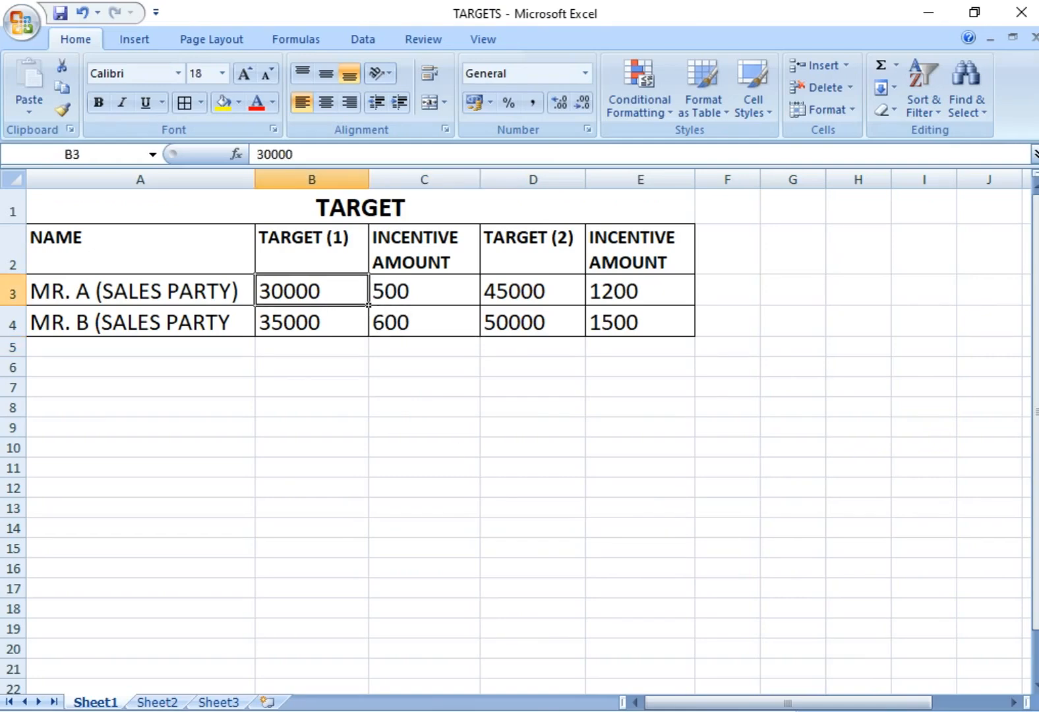
pyautogui.hotkey('alt', 'Tab')
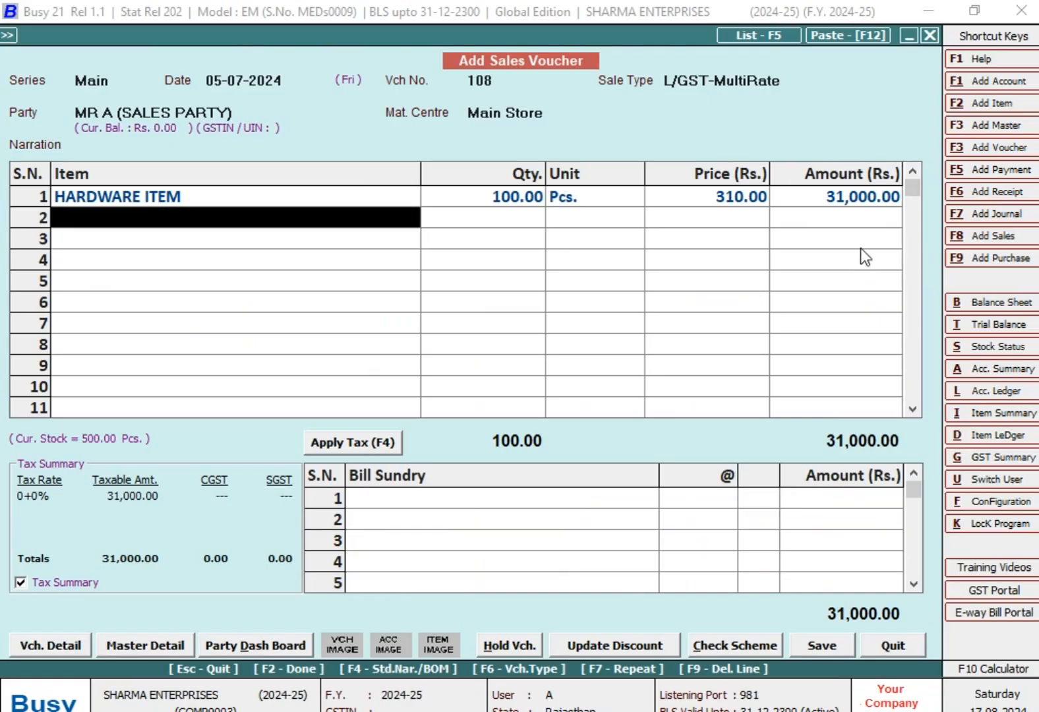
# - Add CGST and SGST as bill sundries to the sales voucher
pyautogui.click(544, 499)
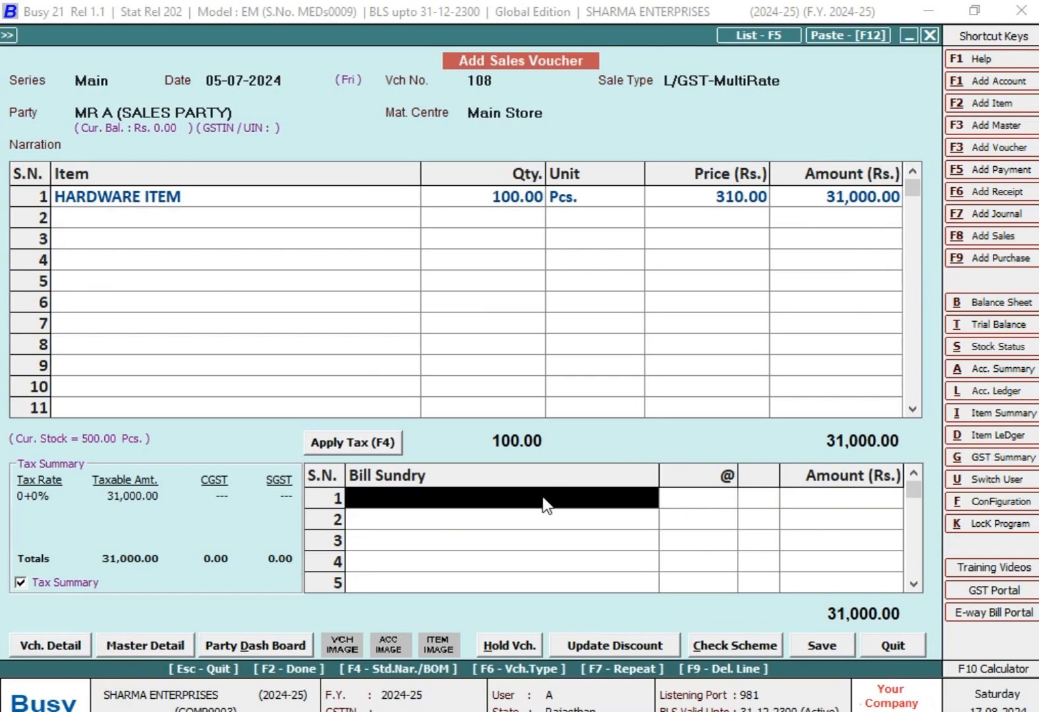
pyautogui.write('cg')
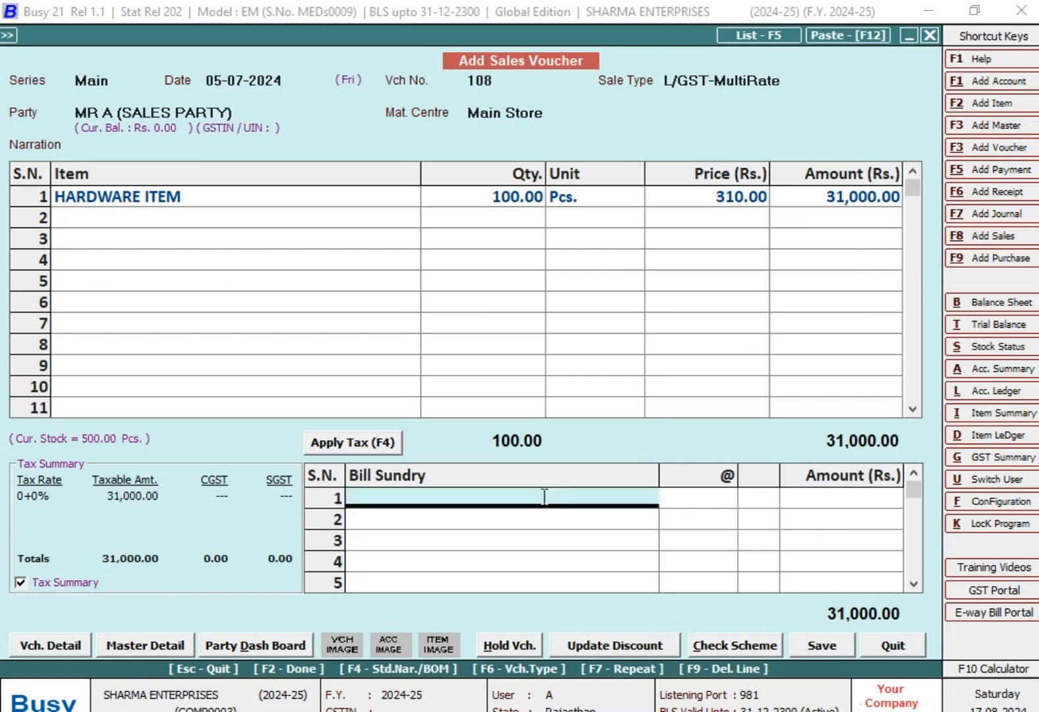
pyautogui.press('Return')
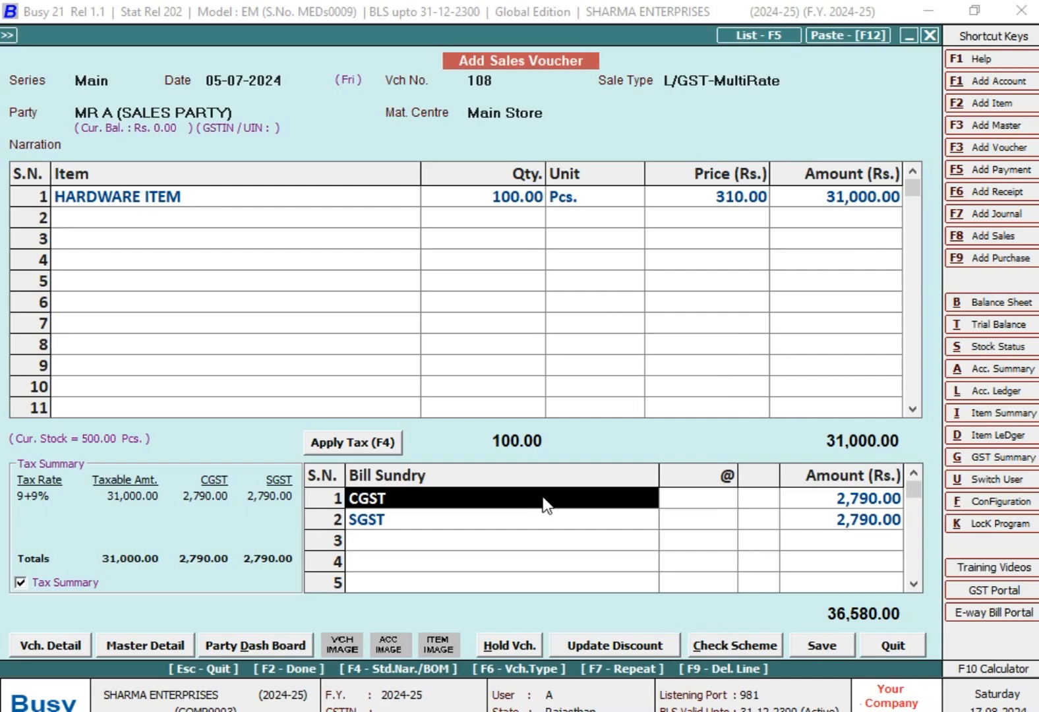
# - Recheck the first target in the TARGETS workbook, save the sales voucher in Busy, and leave voucher entry
pyautogui.hotkey('alt', 'Tab')
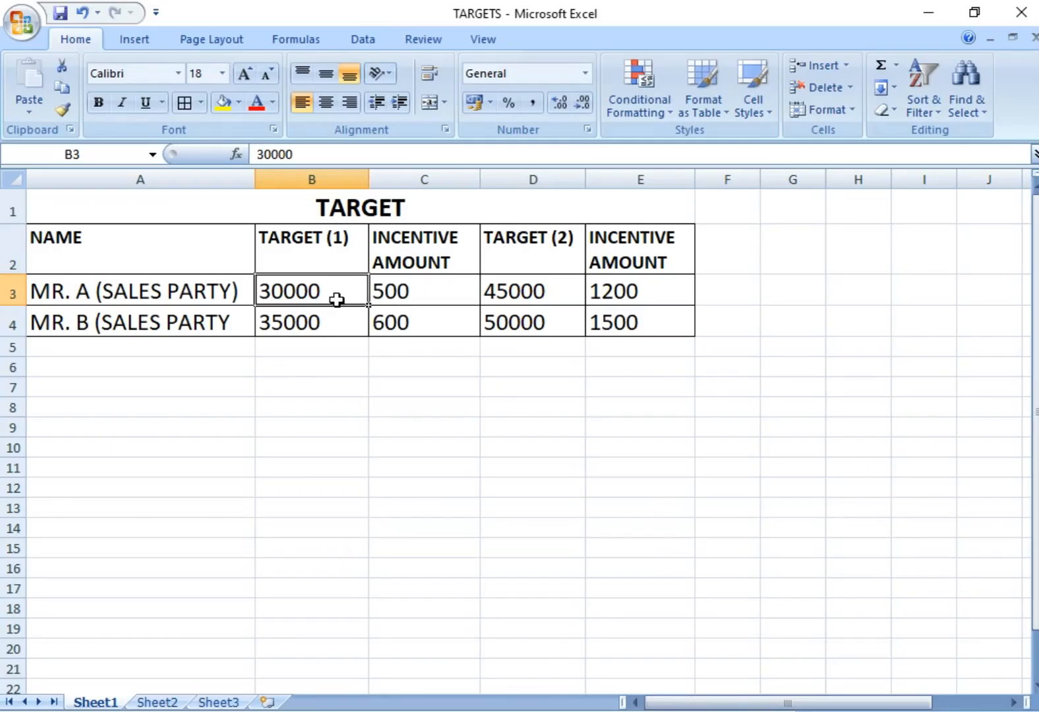
pyautogui.hotkey('alt', 'Tab')
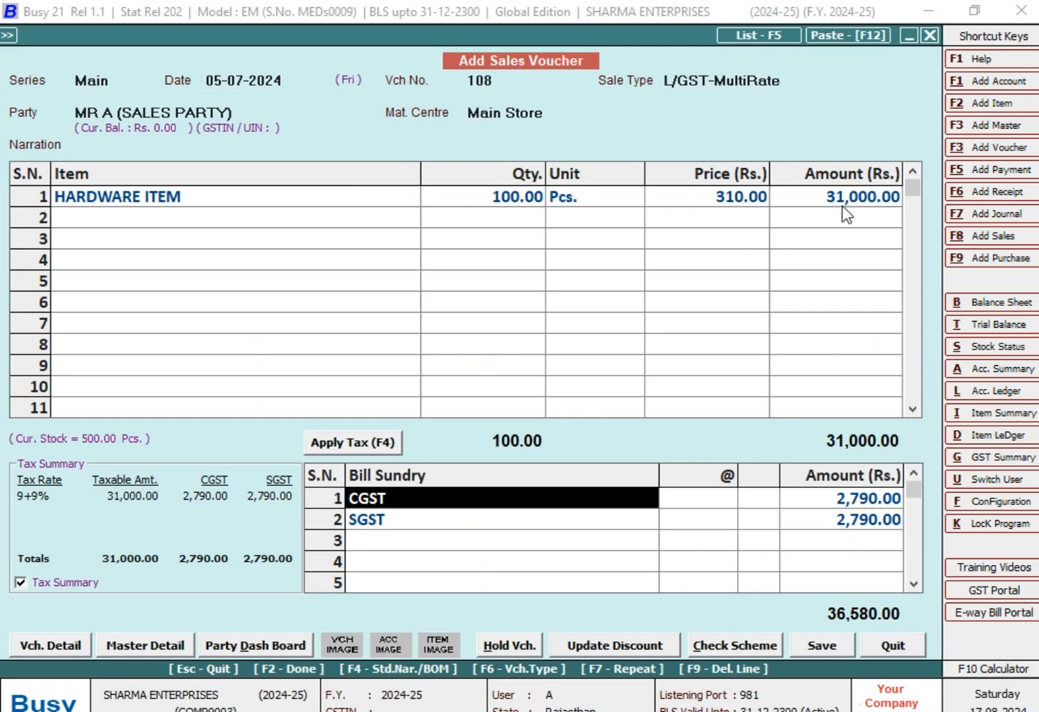
pyautogui.click(878, 197)
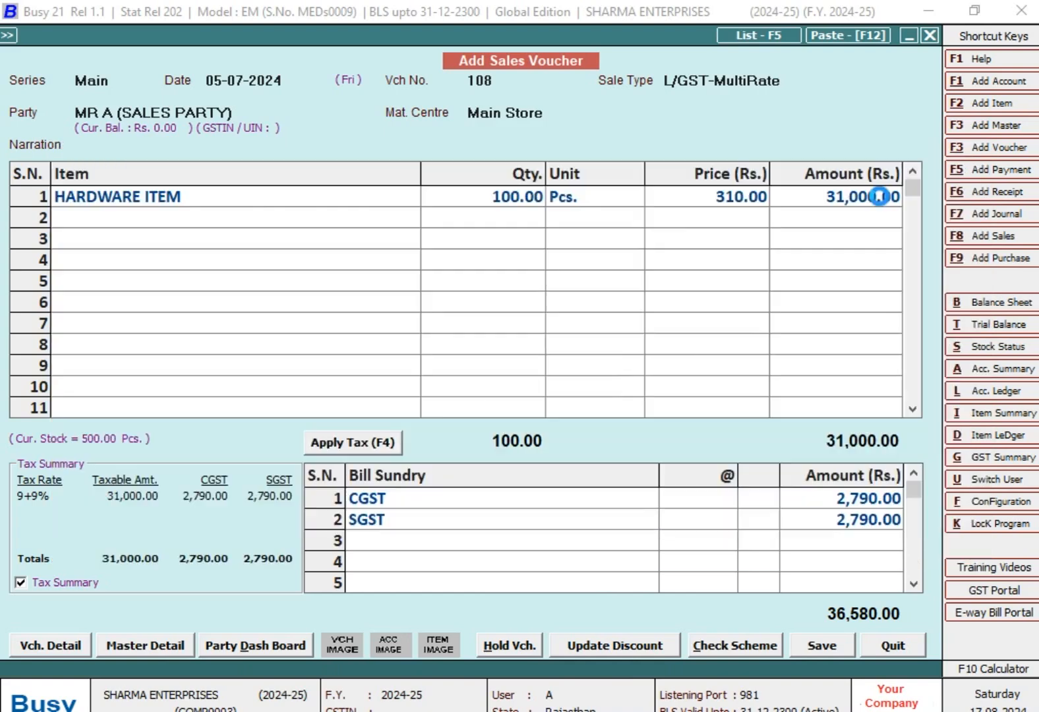
pyautogui.press('F2')
pyautogui.press('Return')
pyautogui.press('n')
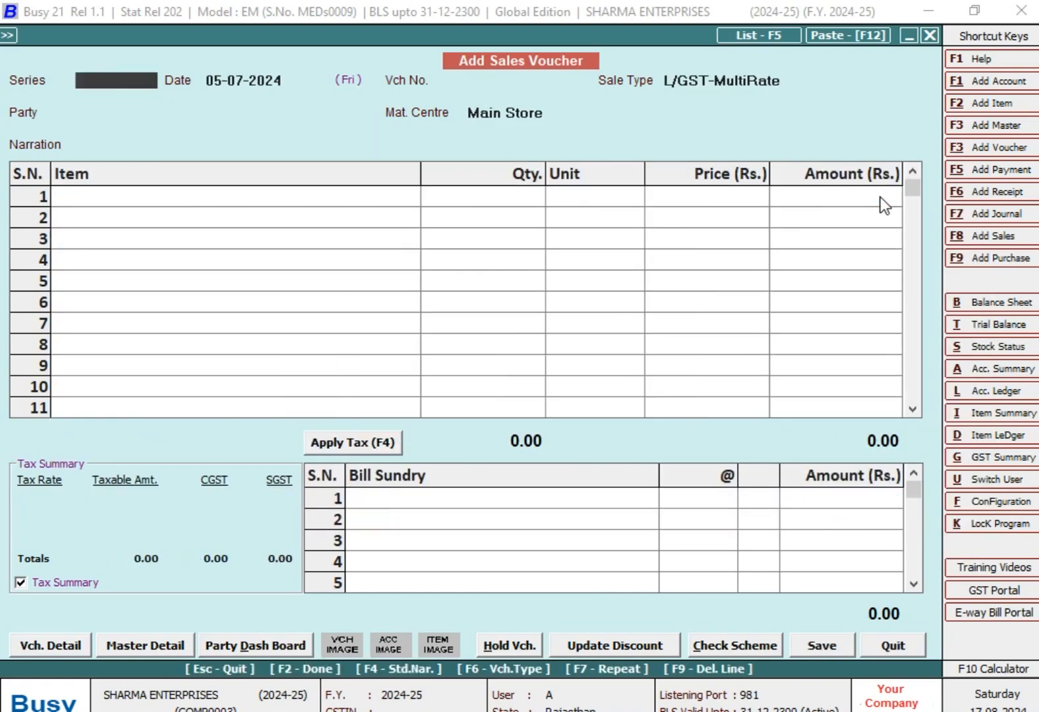
pyautogui.press('Escape')
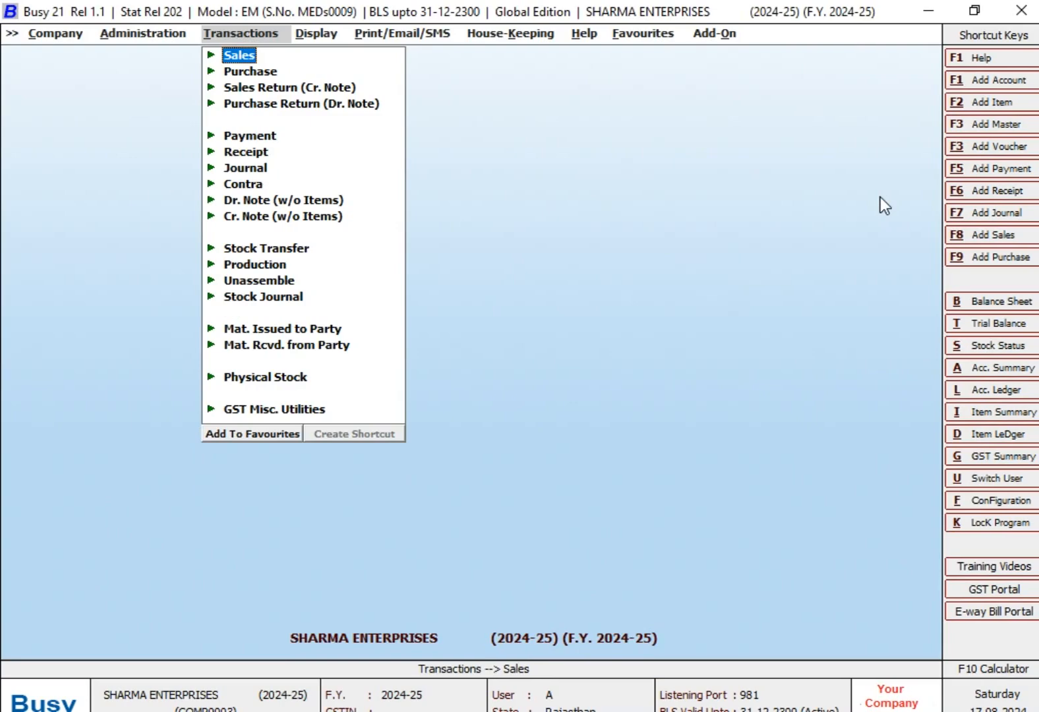
# - Open the Target Variance report for sales
pyautogui.press('Right')
pyautogui.press('Down')
pyautogui.press('Down')
pyautogui.press('Down')
pyautogui.press('Down')
pyautogui.press('Down')
pyautogui.press('Down')
pyautogui.press('Down')
pyautogui.press('Down')
pyautogui.press('Down')
pyautogui.press('Down')
pyautogui.press('Down')
pyautogui.press('Down')
pyautogui.press('Down')
pyautogui.press('Down')
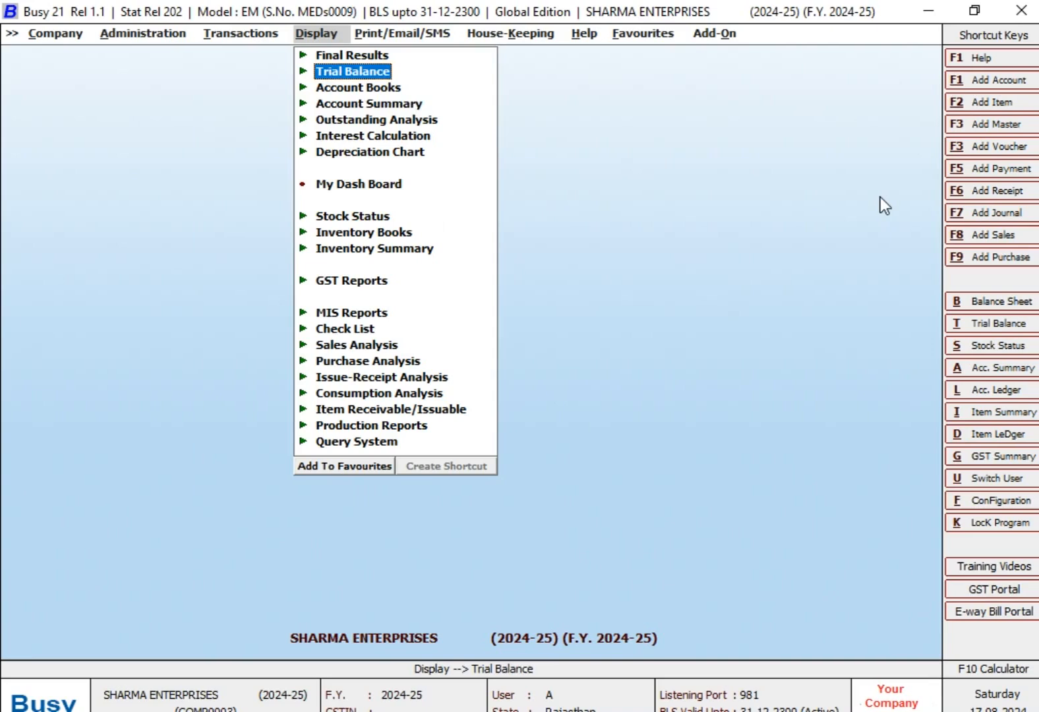
pyautogui.press('Up')
pyautogui.press('Up')
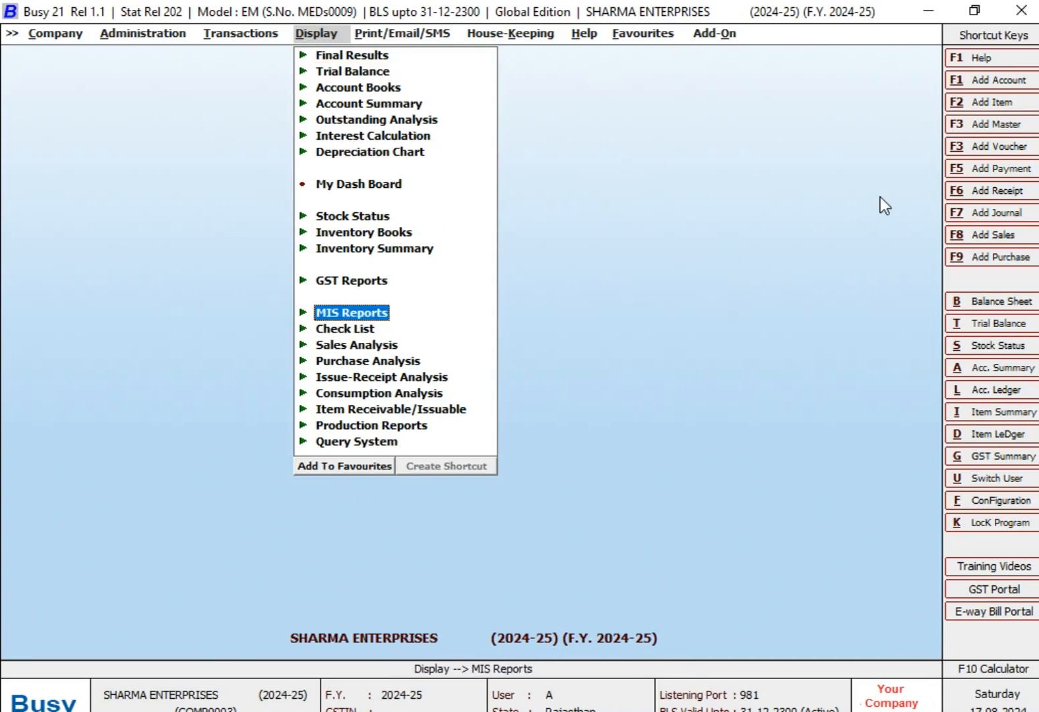
pyautogui.press('Return')
pyautogui.press('Down')
pyautogui.press('Down')
pyautogui.press('Down')
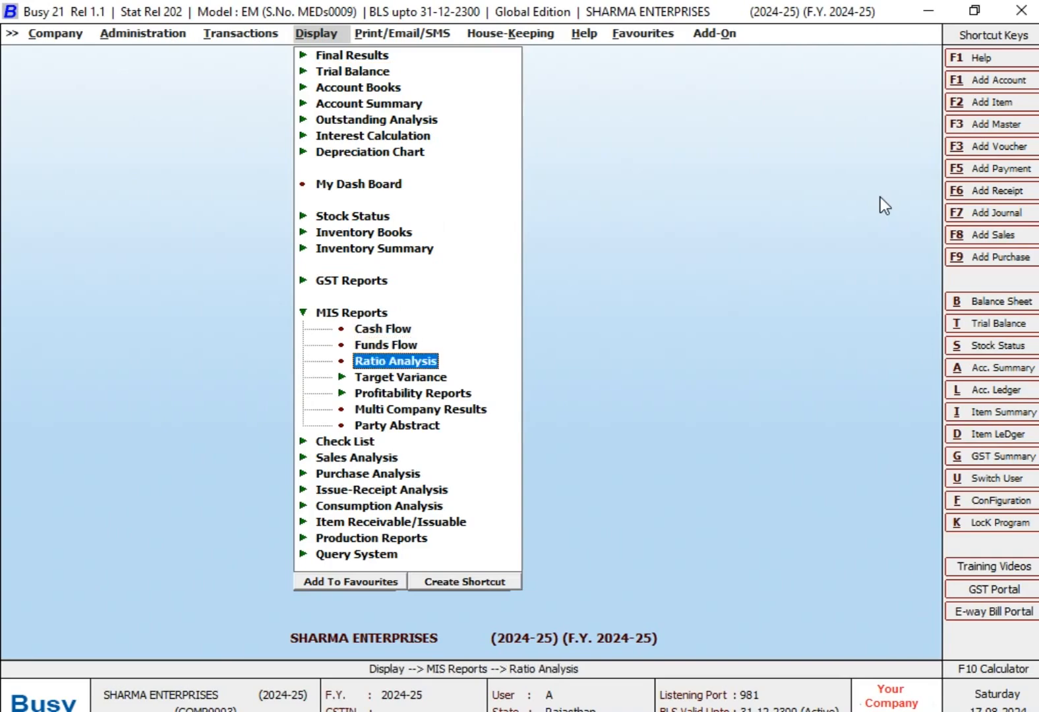
pyautogui.press('Return')
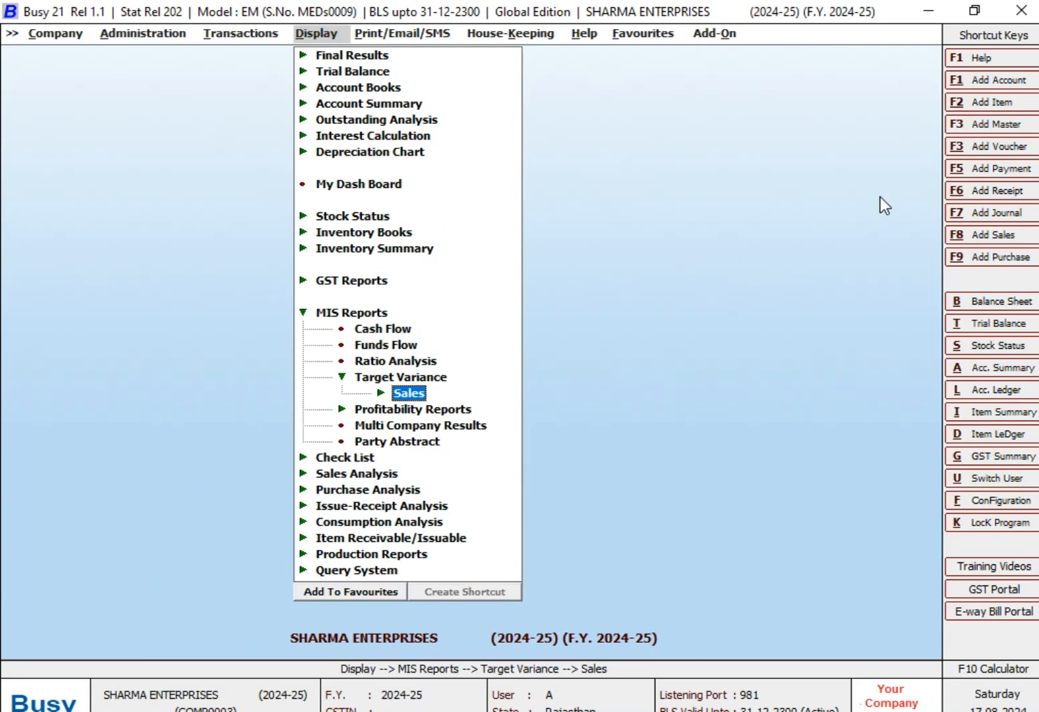
pyautogui.press('Return')
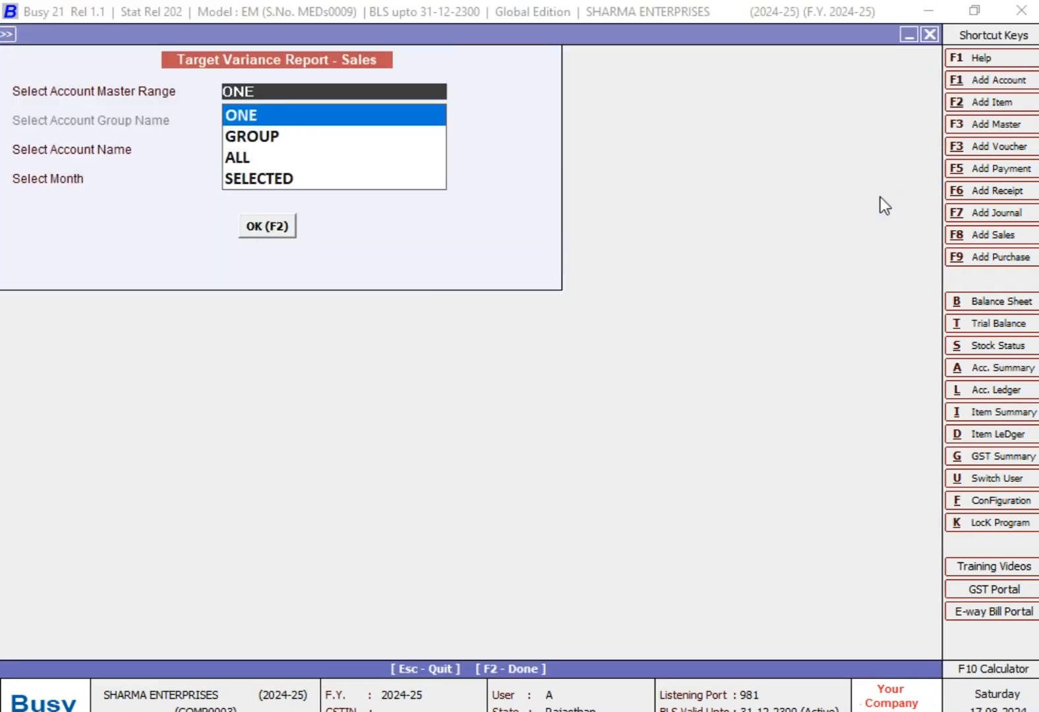
# - Generate the sales target variance report for the single account MR A (SALES PARTY) for July
pyautogui.press('Return')
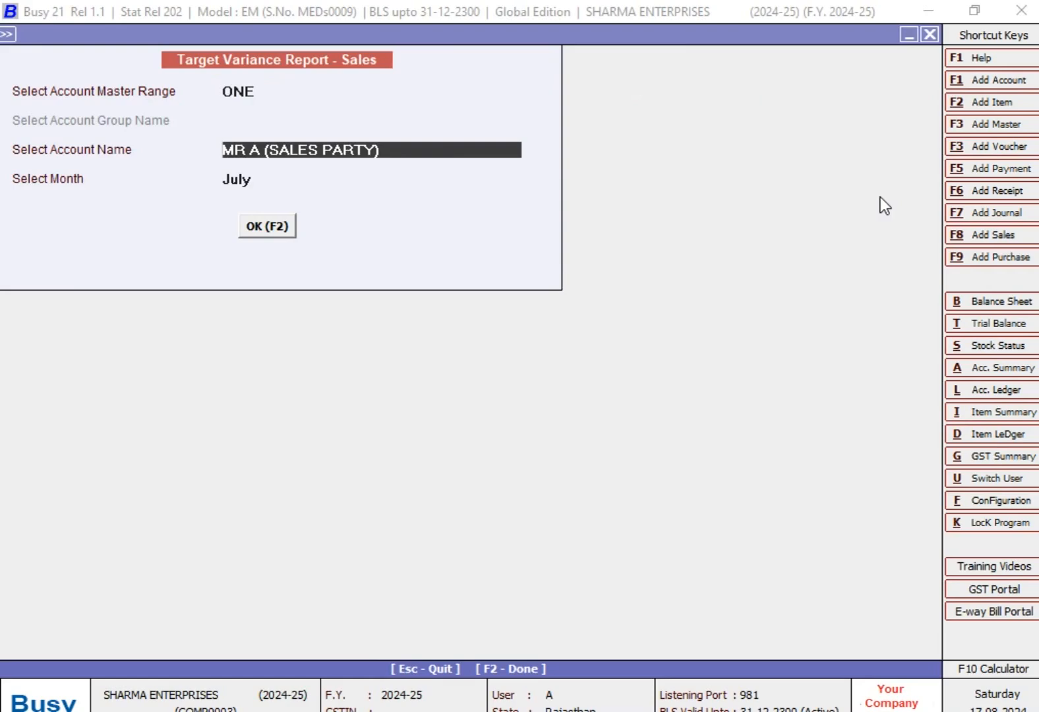
pyautogui.write('MR')
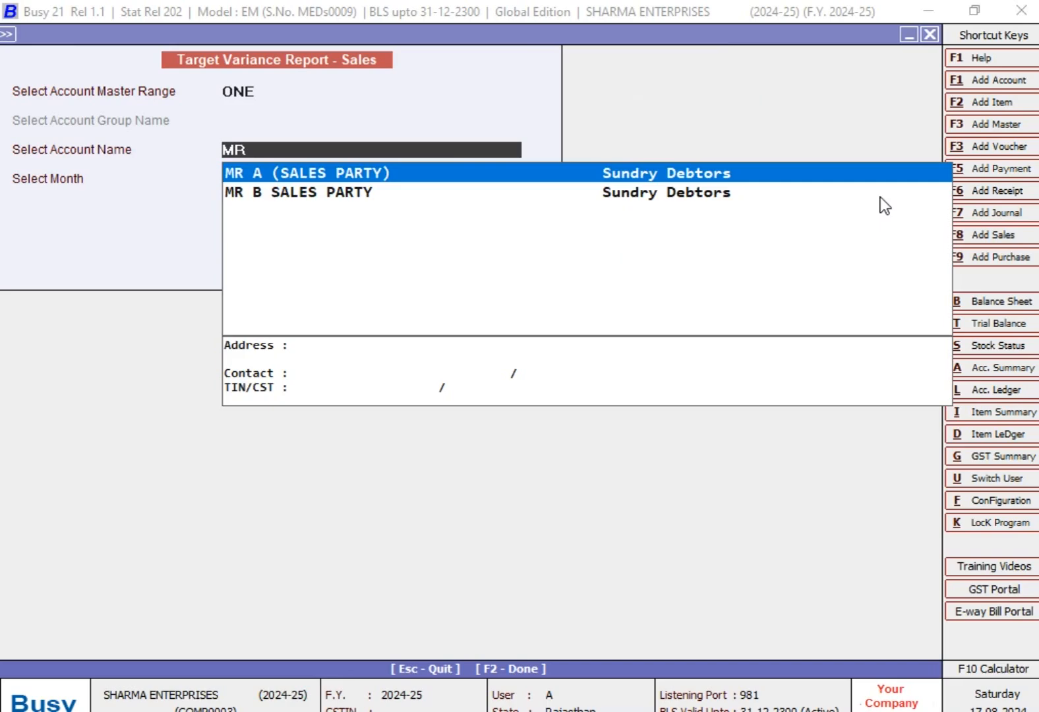
pyautogui.press('Return')
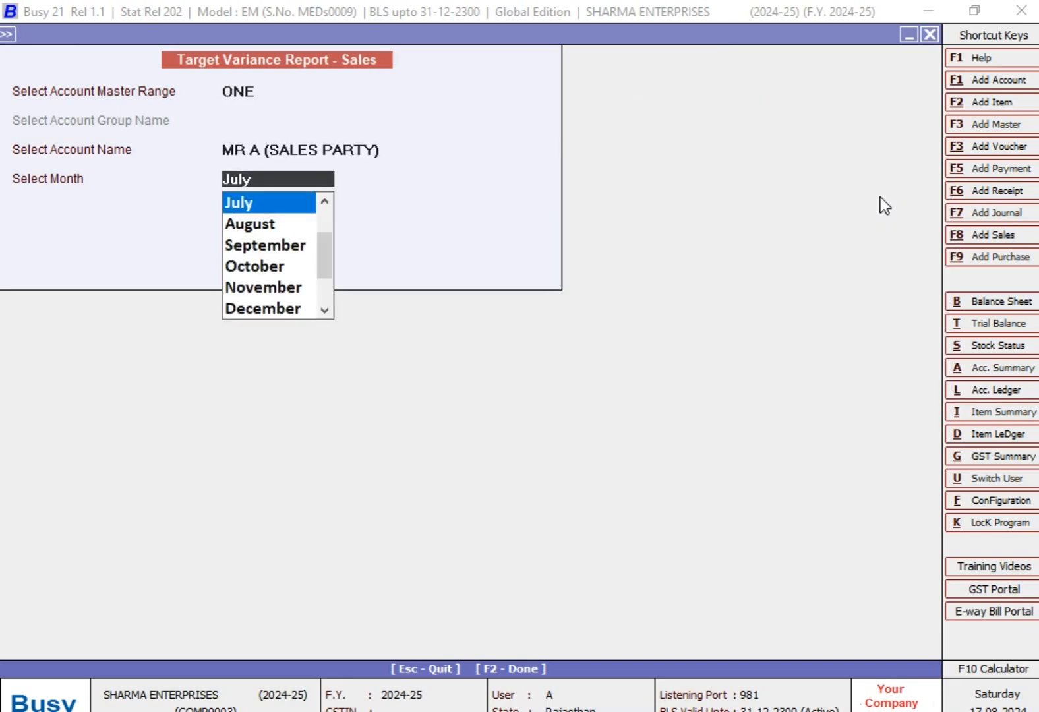
pyautogui.press('Return')
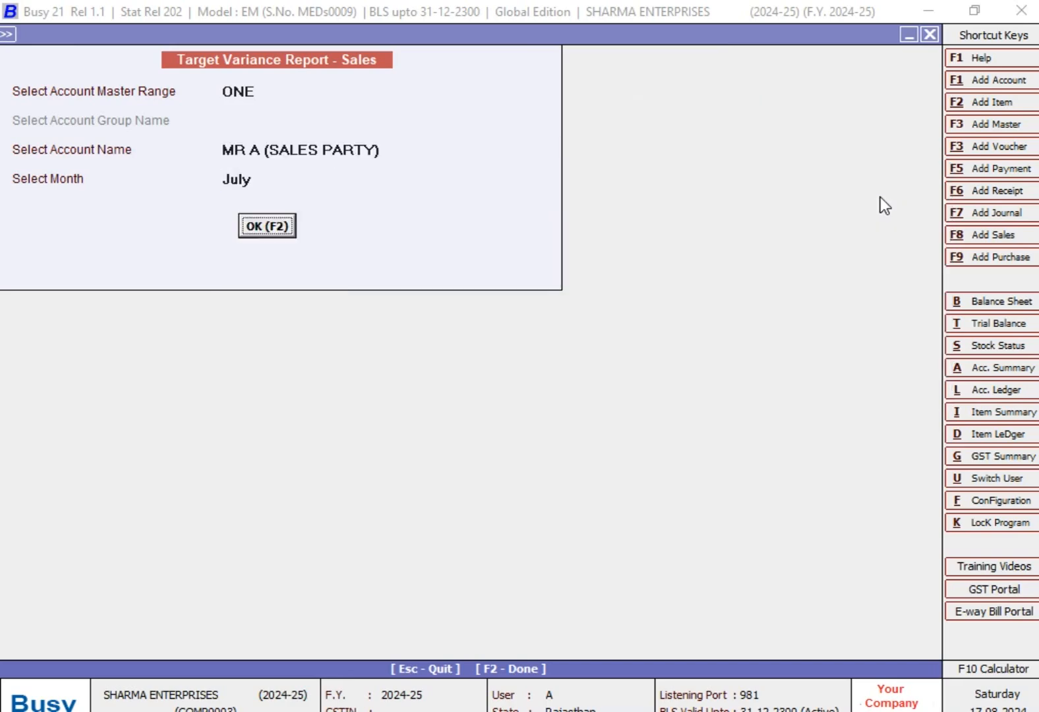
pyautogui.press('Return')
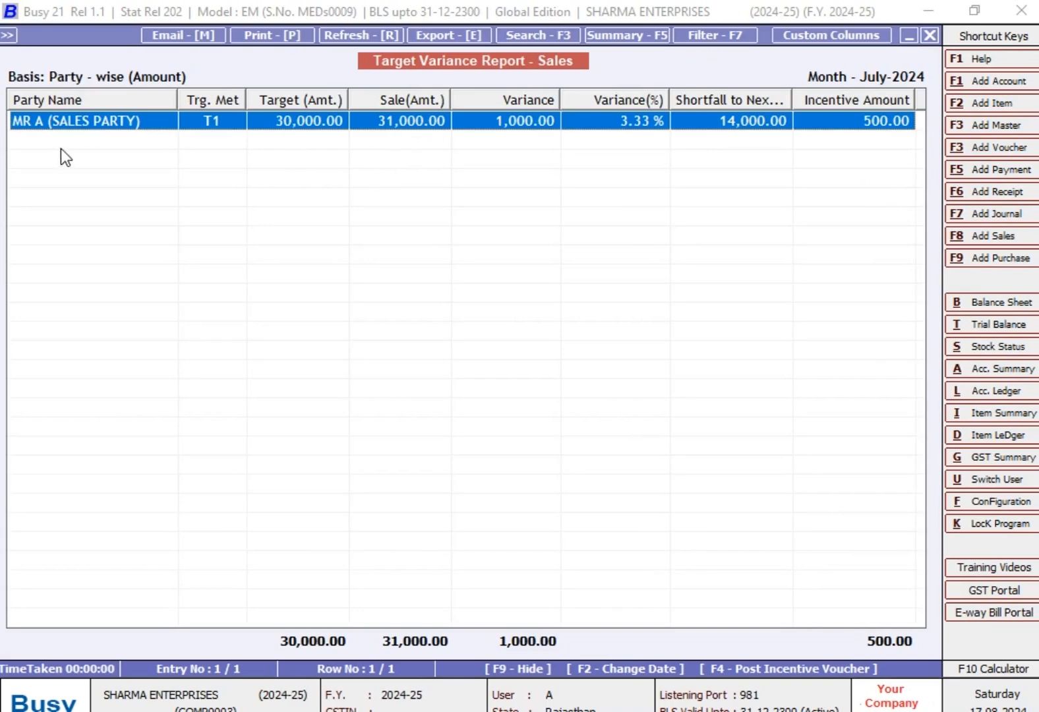
# - Narrow the Party Name column, examine MR A's July transactions down to voucher 108, and return to the variance report
pyautogui.moveTo(177, 100); pyautogui.dragTo(159, 99)
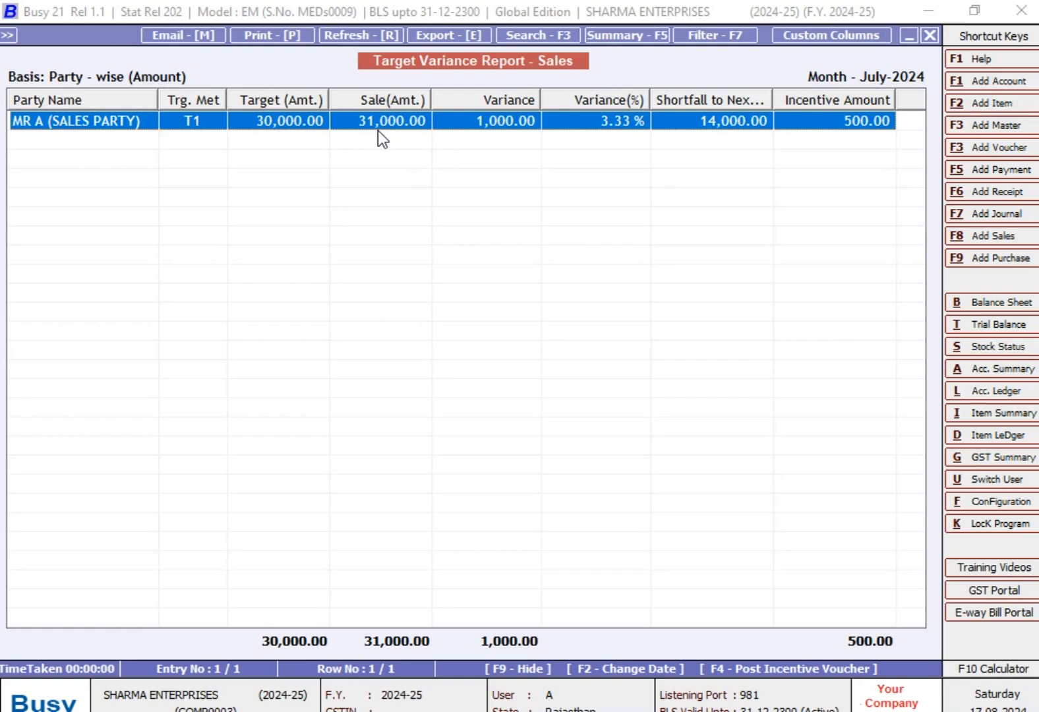
pyautogui.press('Return')
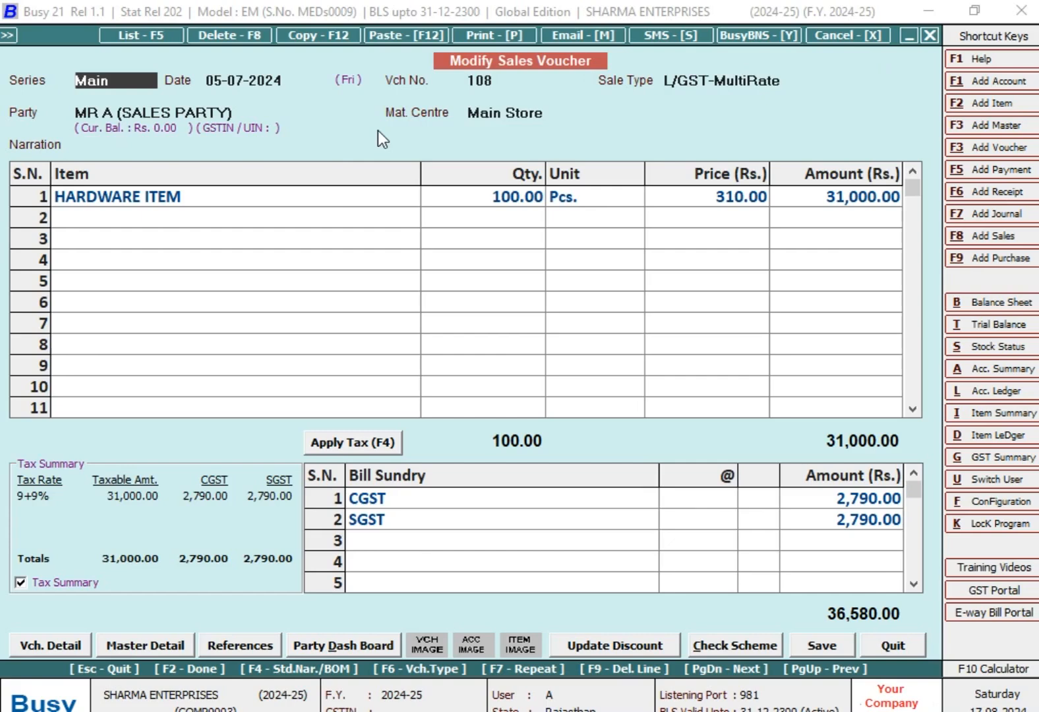
pyautogui.press('Escape')
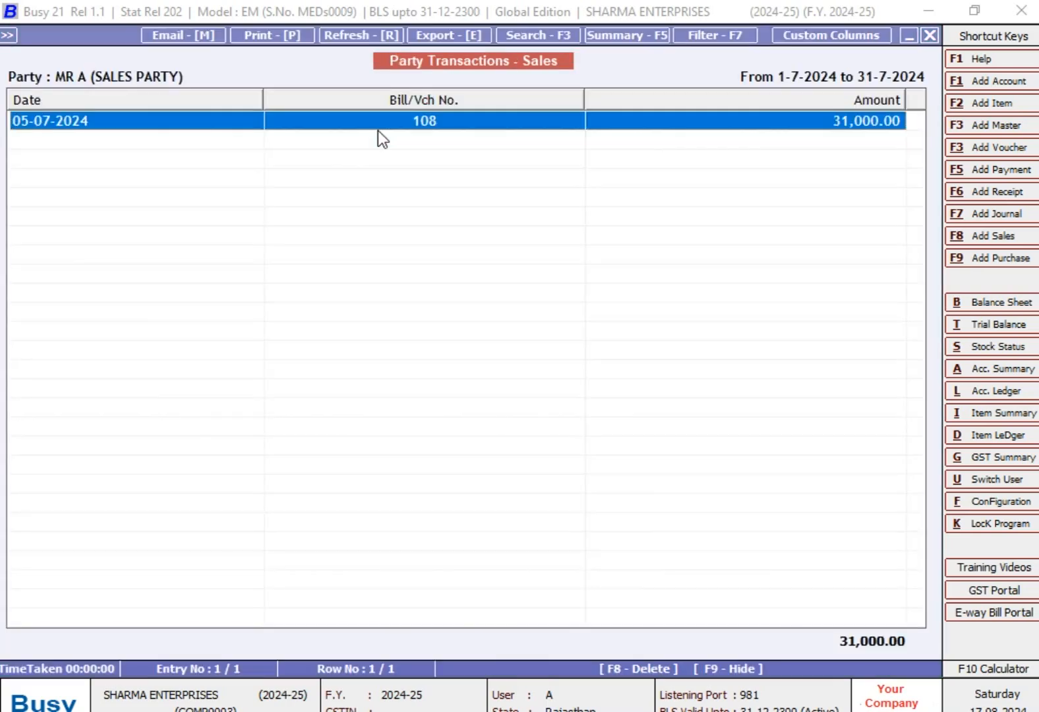
pyautogui.press('Escape')
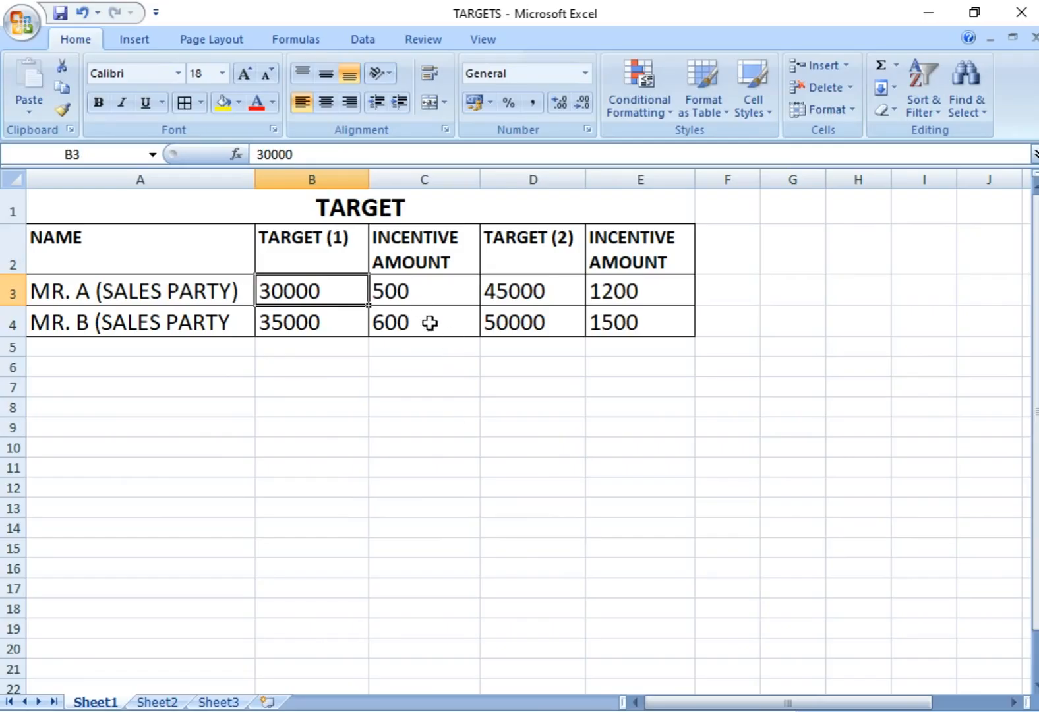
# - Widen the Shortfall to Next Trg. column and compare the report with MR. A's incentive and second target in the TARGETS workbook
pyautogui.click(423, 296)
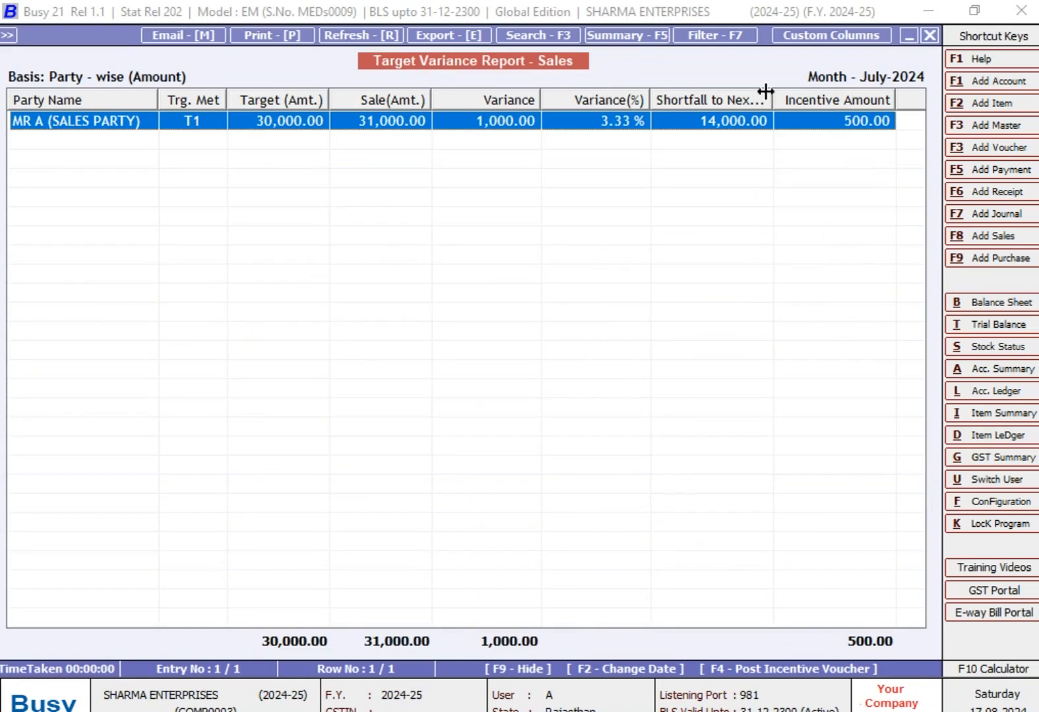
pyautogui.moveTo(765, 91); pyautogui.dragTo(808, 95)
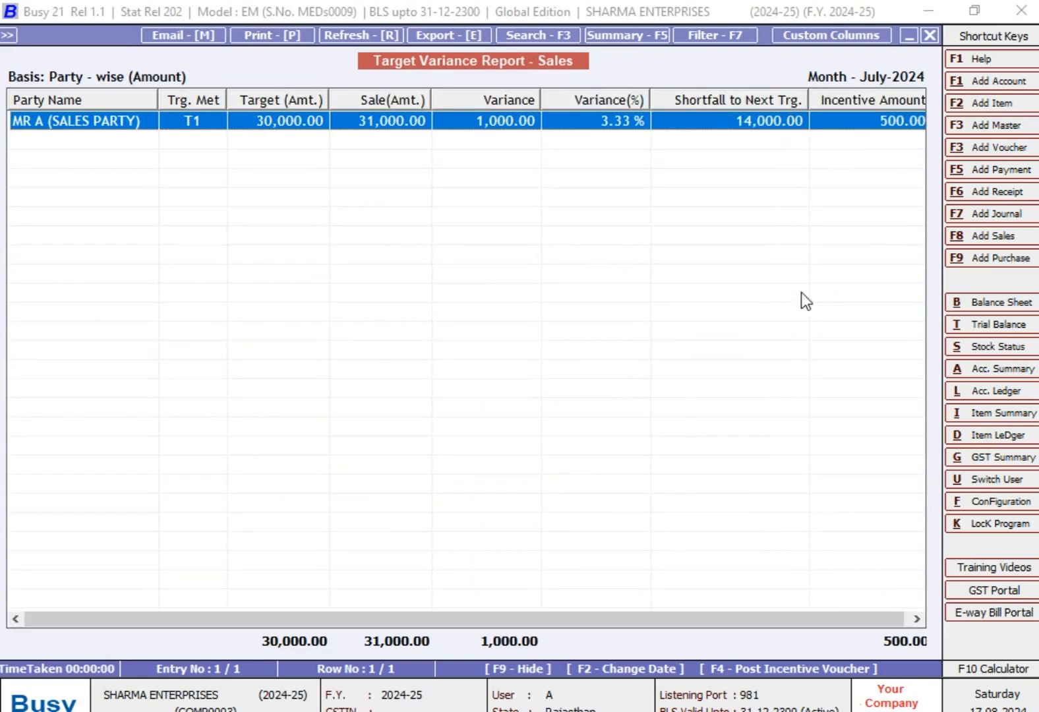
pyautogui.hotkey('alt', 'Tab')
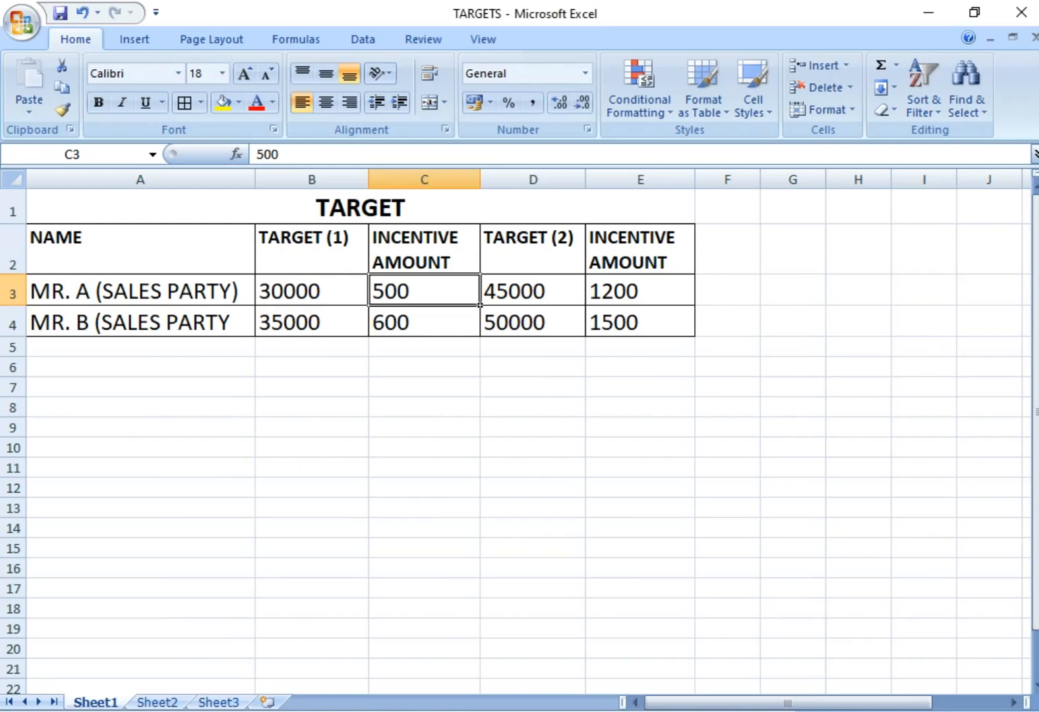
pyautogui.click(550, 290)
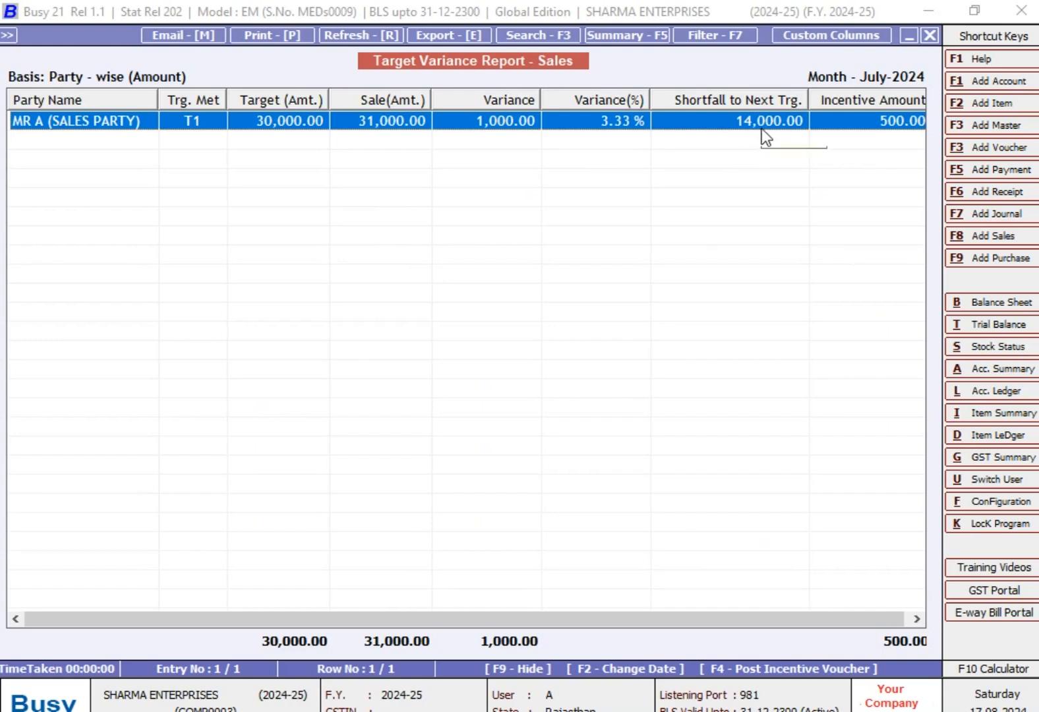
pyautogui.click(514, 626)
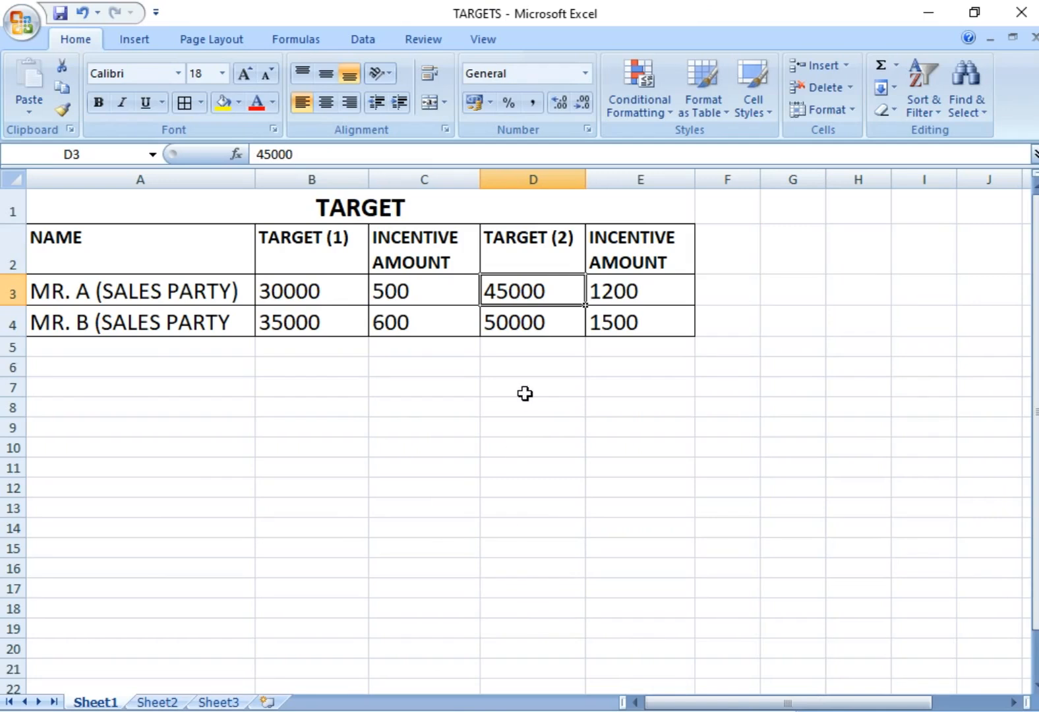
pyautogui.click(673, 710)
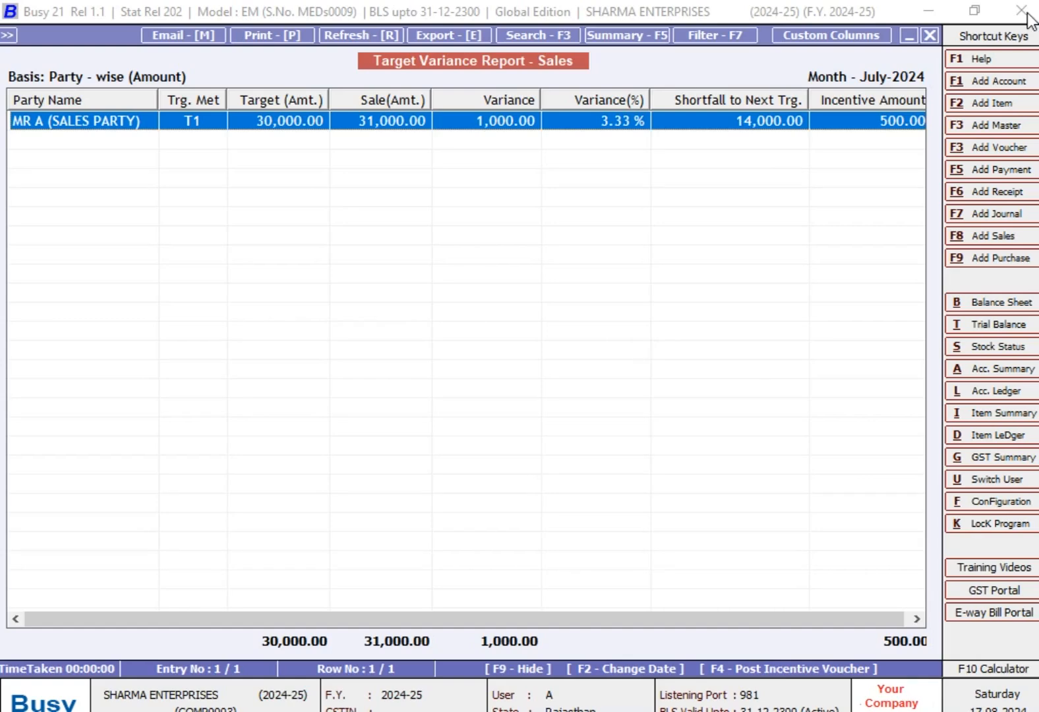
# - Close the Target Variance report and start a new sales voucher
pyautogui.press('Escape')
pyautogui.press('Escape')
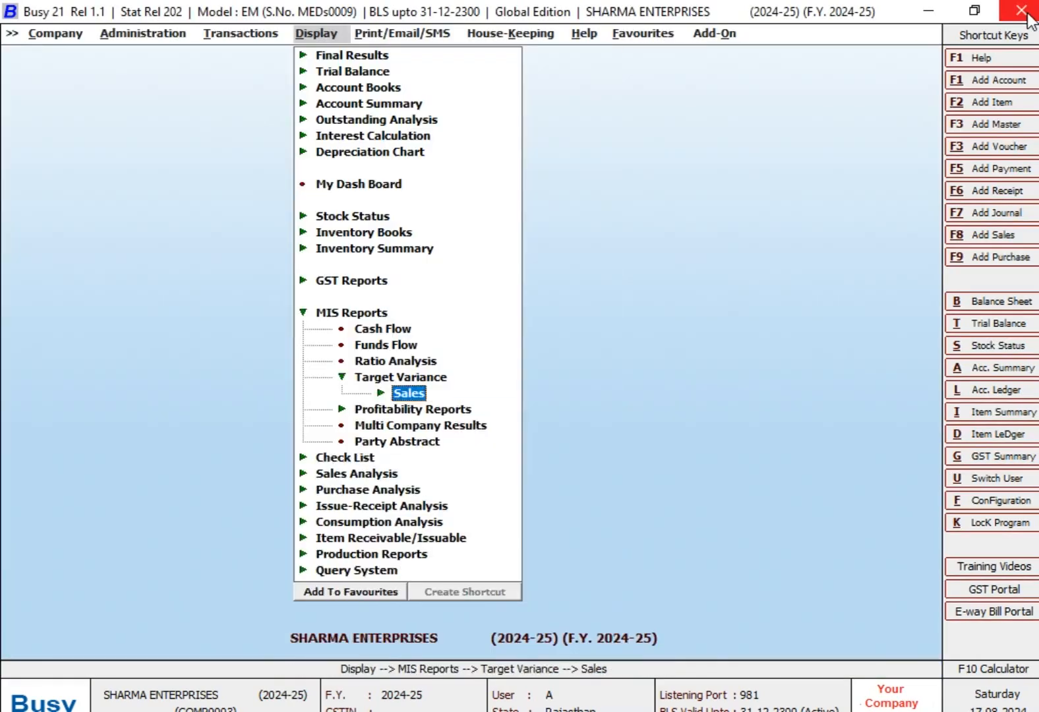
pyautogui.press('Escape')
pyautogui.press('Escape')
pyautogui.press('Left')
pyautogui.press('Return')
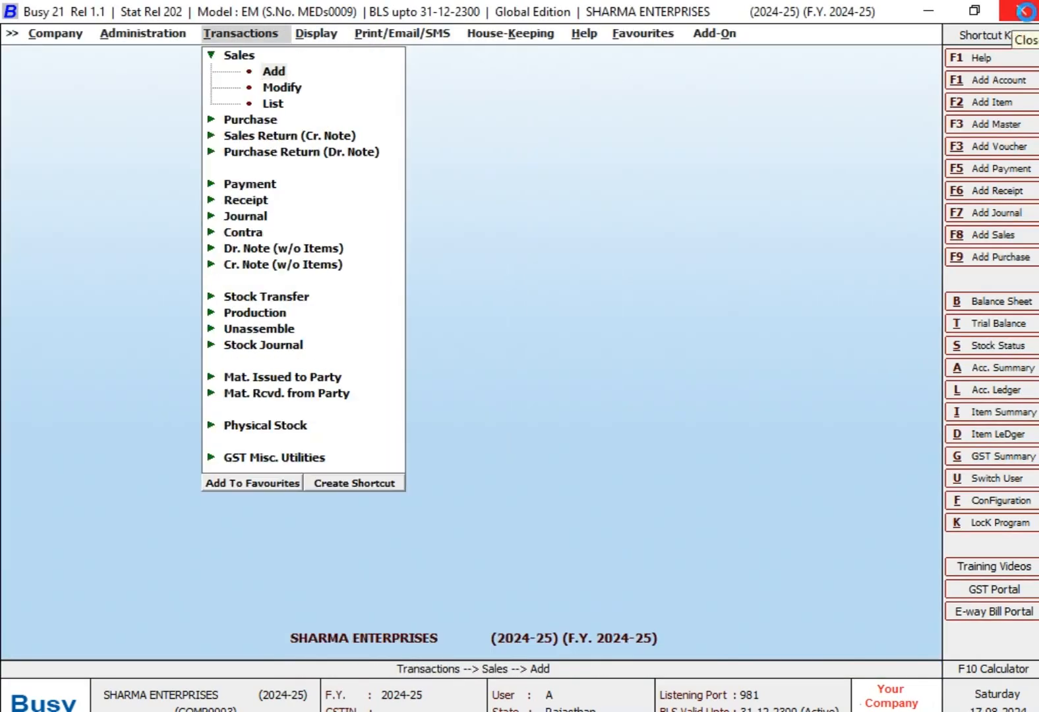
pyautogui.press('Return')
# - Date the sales voucher 12-07-2024, number it 125 and choose MR A (SALES PARTY) as the party
pyautogui.press('Return')
pyautogui.write('12-7')
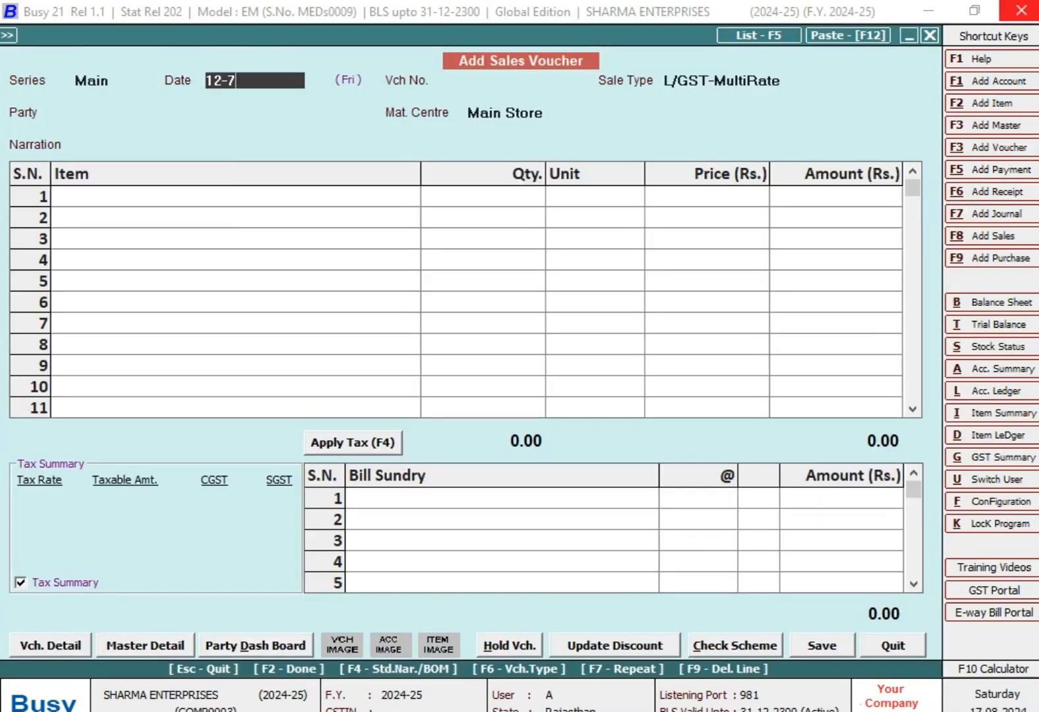
pyautogui.press('Return')
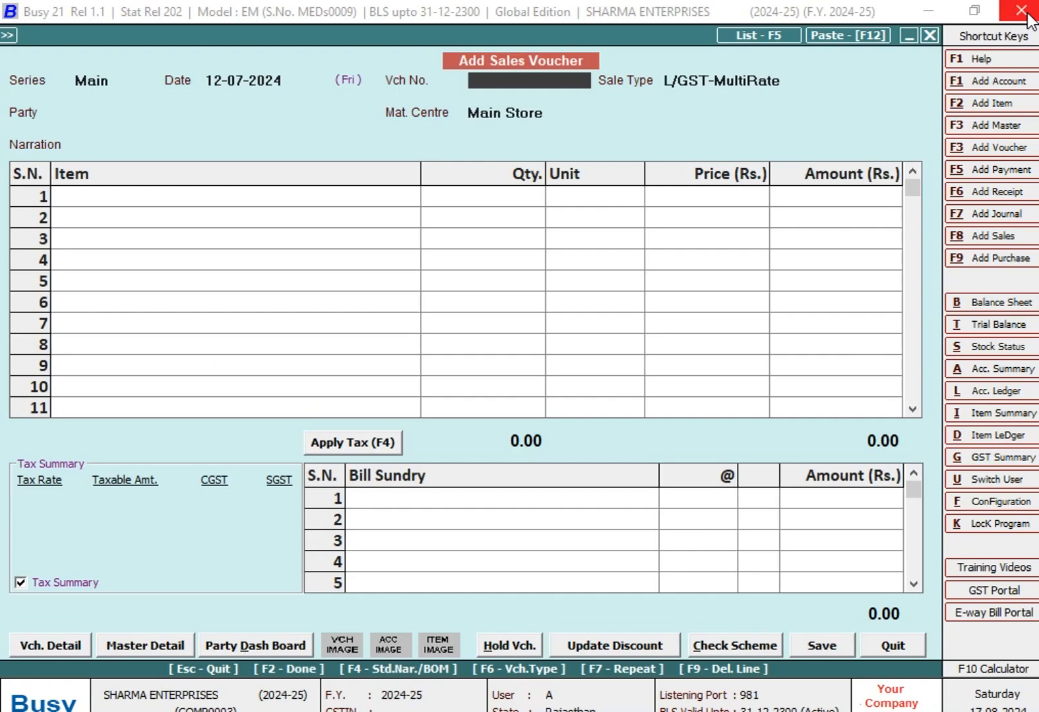
pyautogui.write('125')
pyautogui.press('Return')
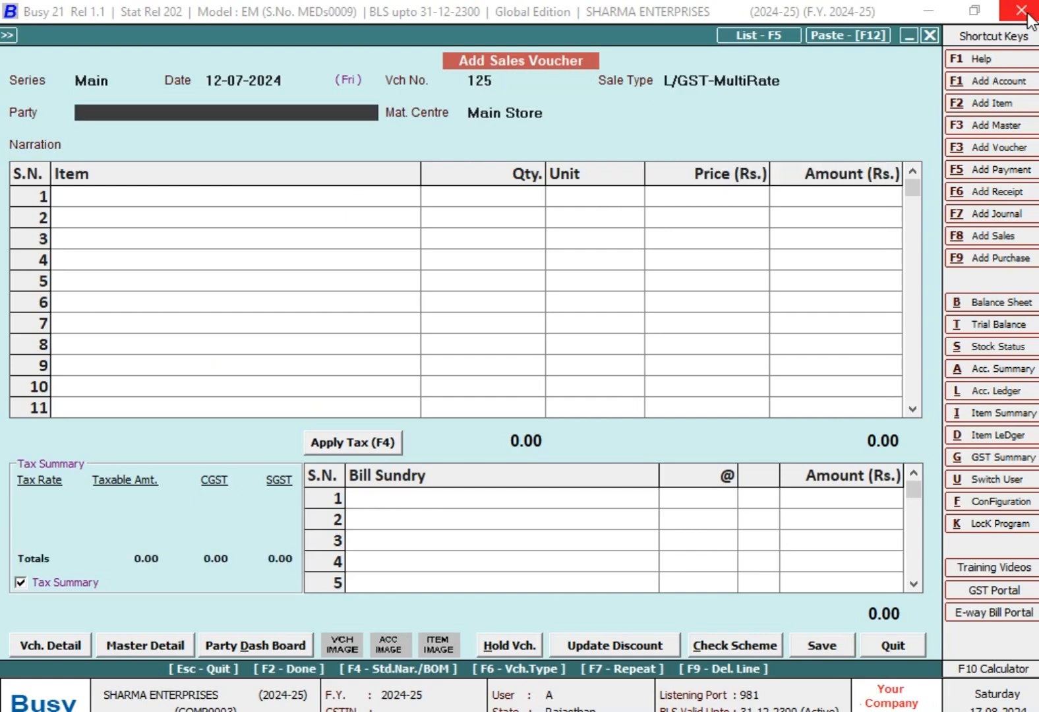
pyautogui.write('MR')
# - Add HARDWARE ITEM to the voucher with a quantity of 60 Pcs. at a price of 310
pyautogui.press('Return')
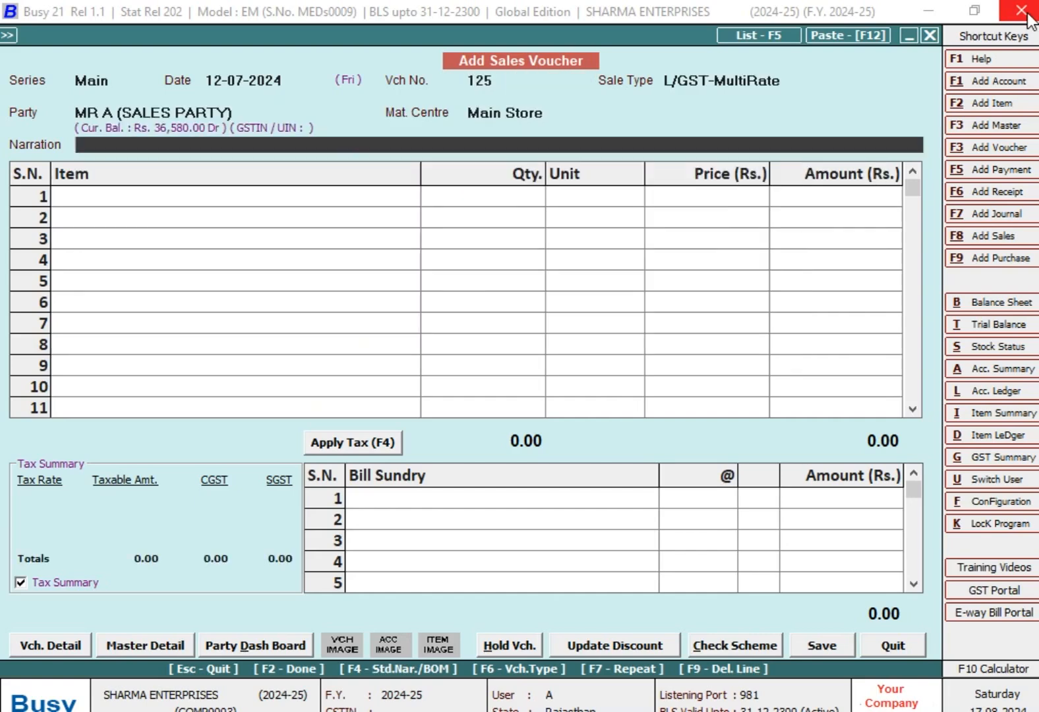
pyautogui.press('Return')
pyautogui.press('Return')
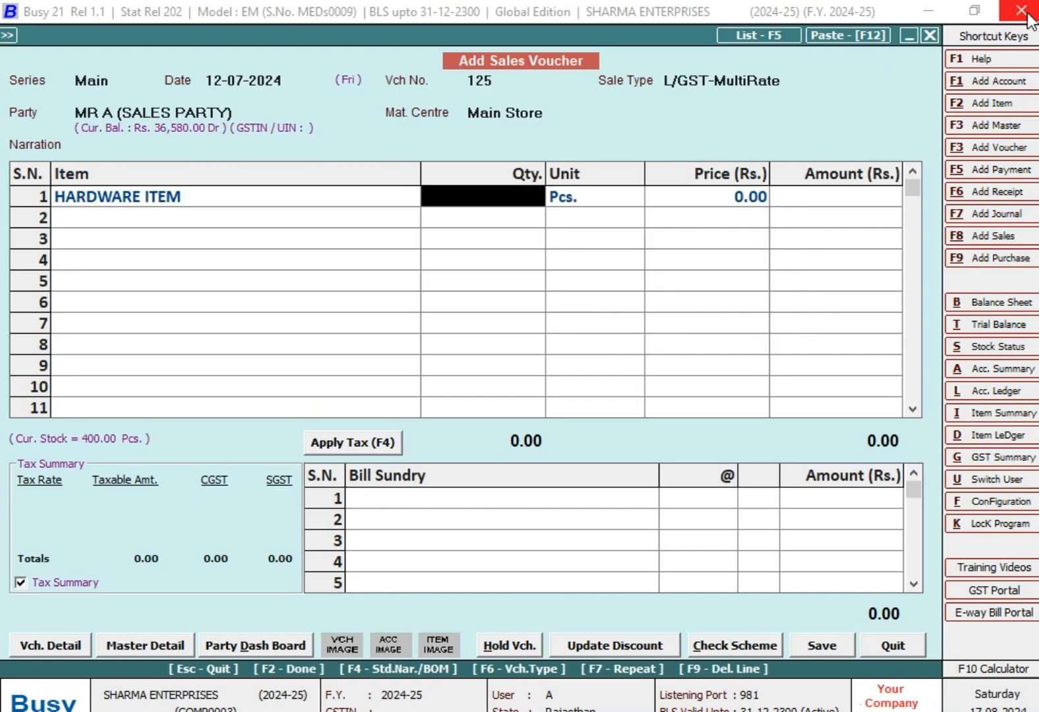
pyautogui.write('60')
pyautogui.press('Return')
pyautogui.write('310')
# - Apply CGST and SGST to sales voucher 125, save it without printing, and leave voucher entry
pyautogui.press('Return')
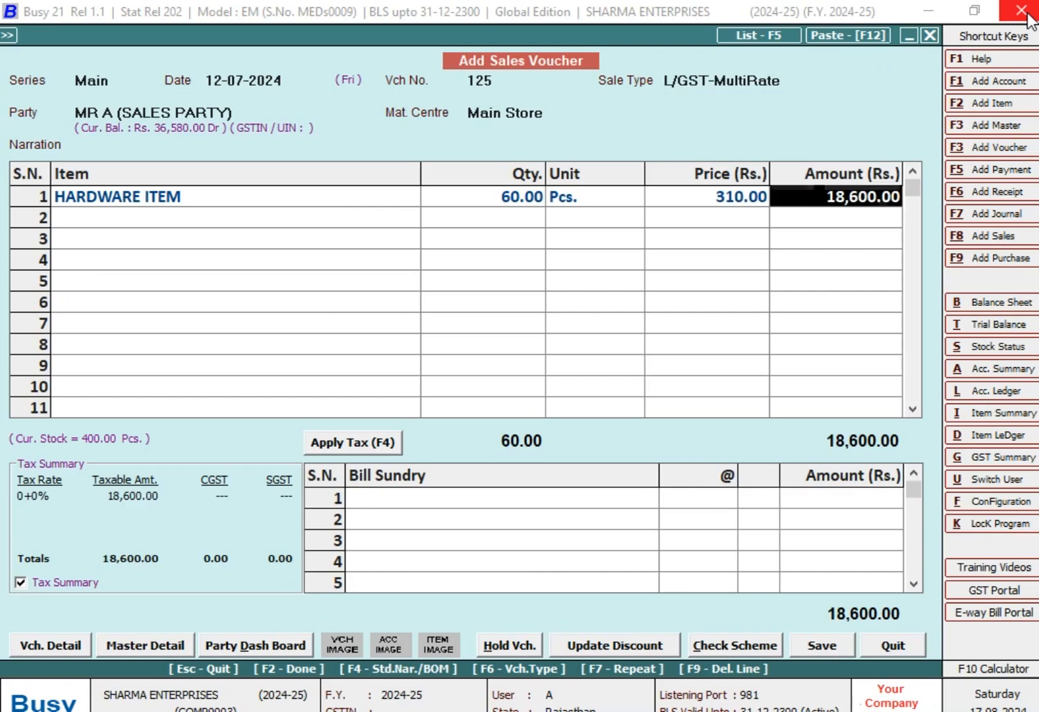
pyautogui.press('Return')
pyautogui.write('cg')
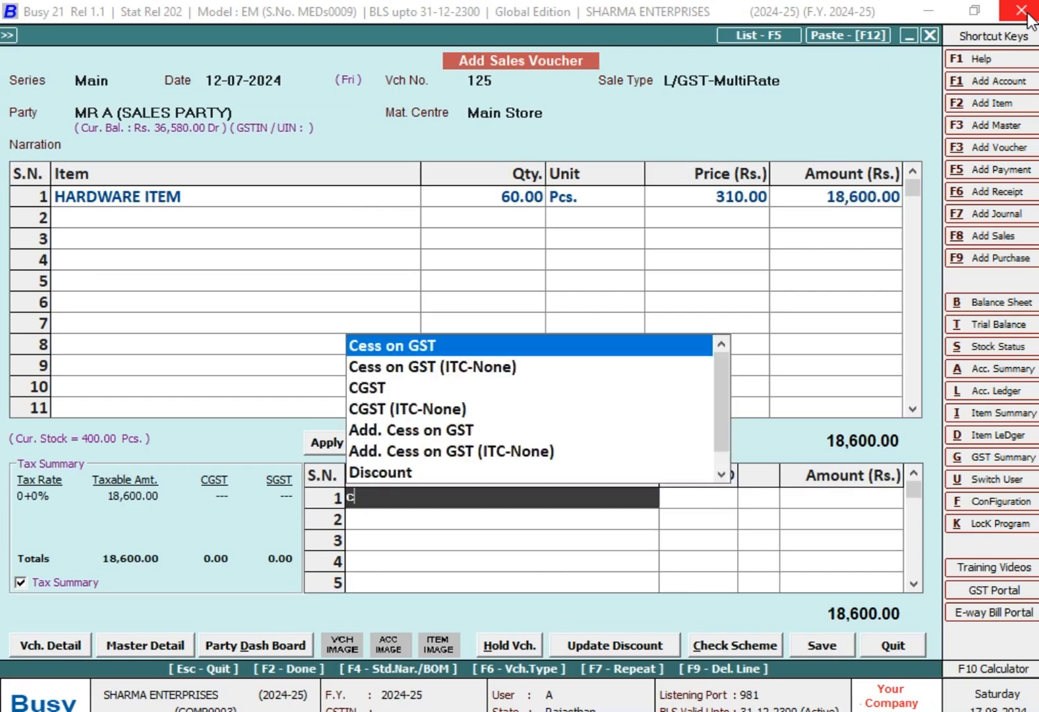
pyautogui.press('Return')
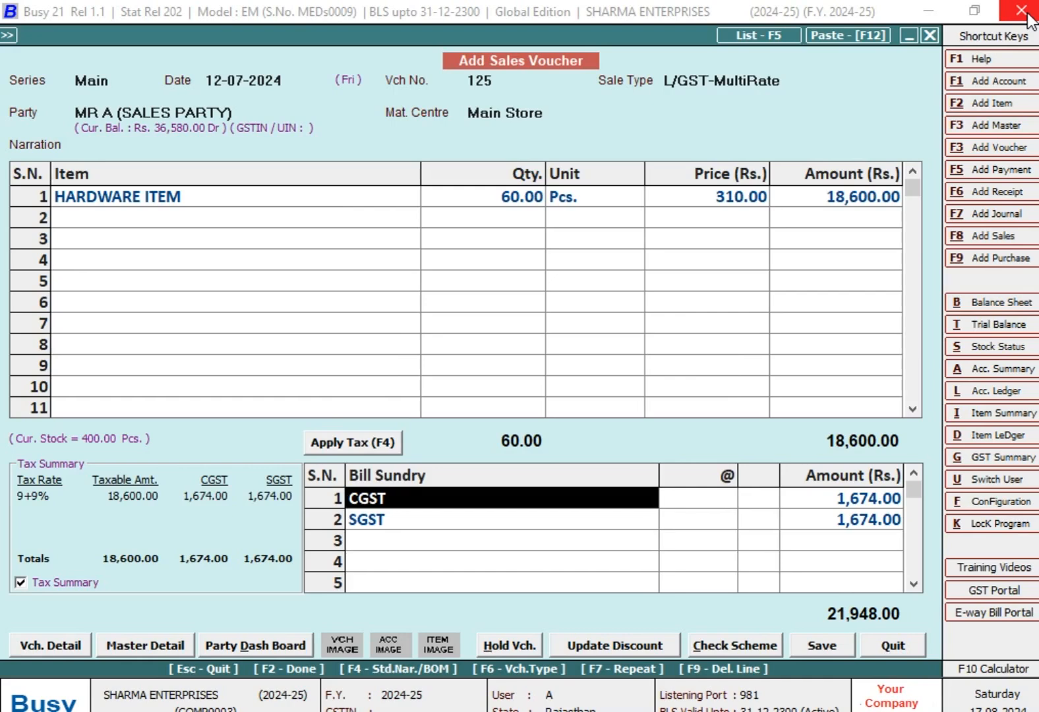
pyautogui.press('F2')
pyautogui.press('Return')
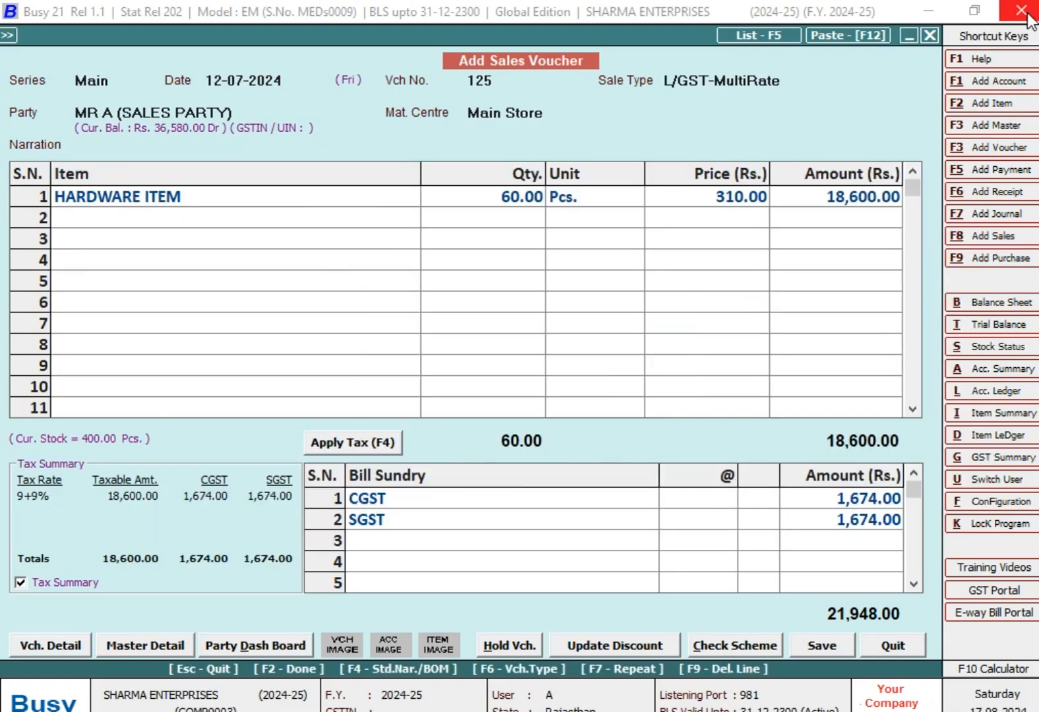
pyautogui.press('n')
pyautogui.press('Escape')
pyautogui.press('Escape')
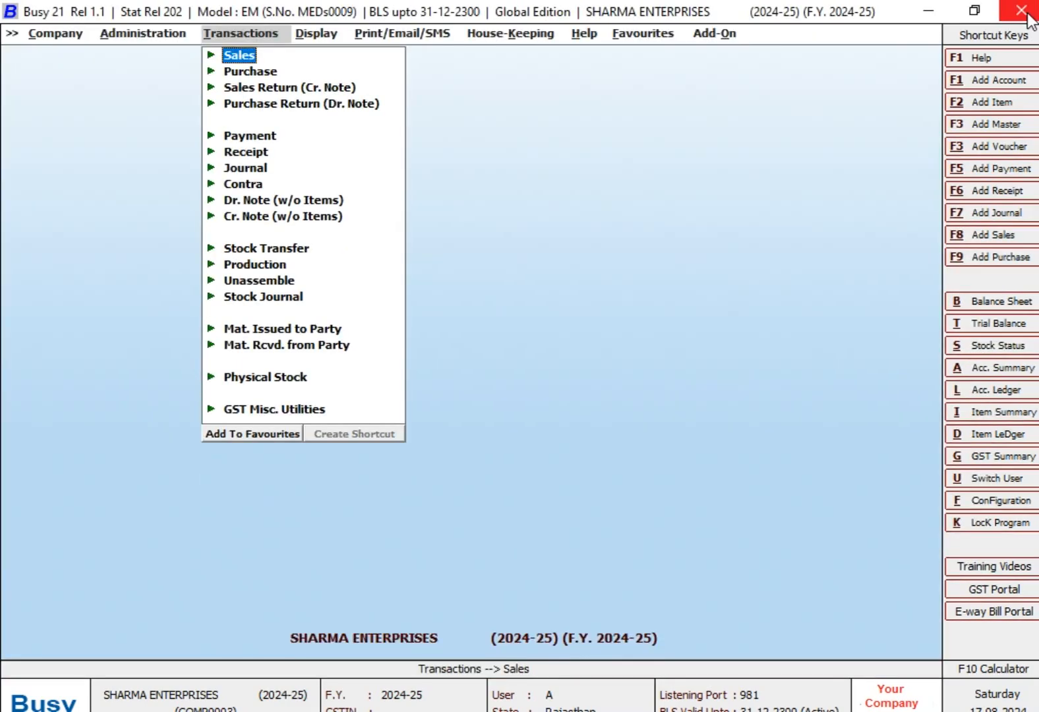
# - Open the sales Target Variance report for SALES TARGET (AUG)
pyautogui.press('Right')
pyautogui.press('Left')
pyautogui.press('Right')
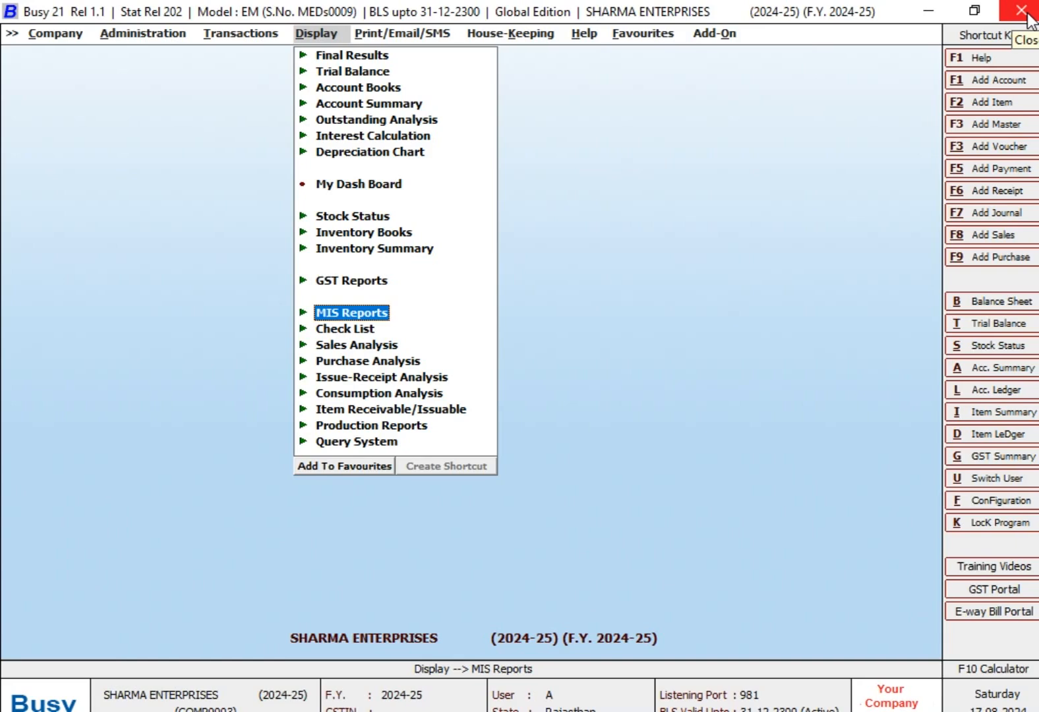
pyautogui.press('Return')
pyautogui.press('Down')
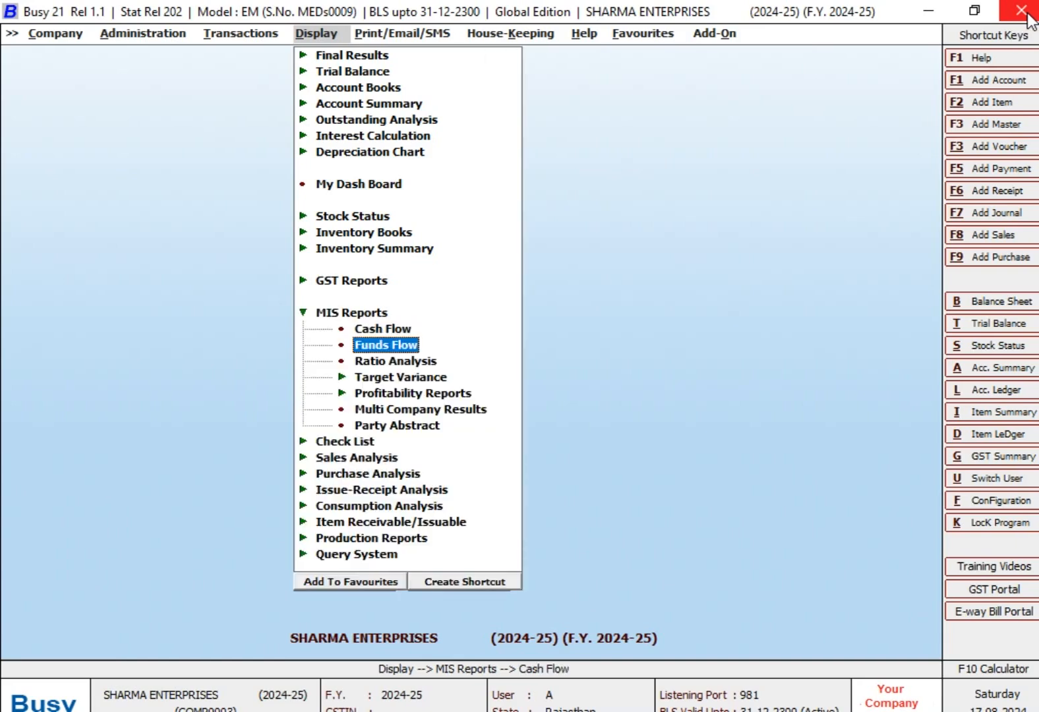
pyautogui.press('Down')
pyautogui.press('Down')
pyautogui.press('Return')
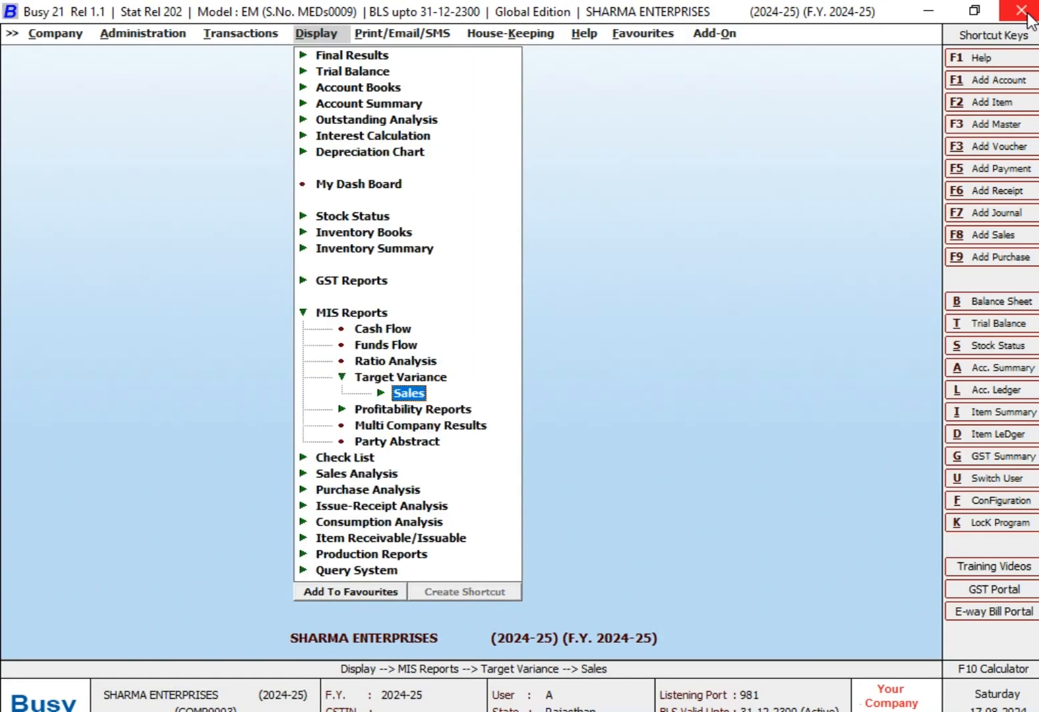
pyautogui.press('Return')
pyautogui.press('Down')
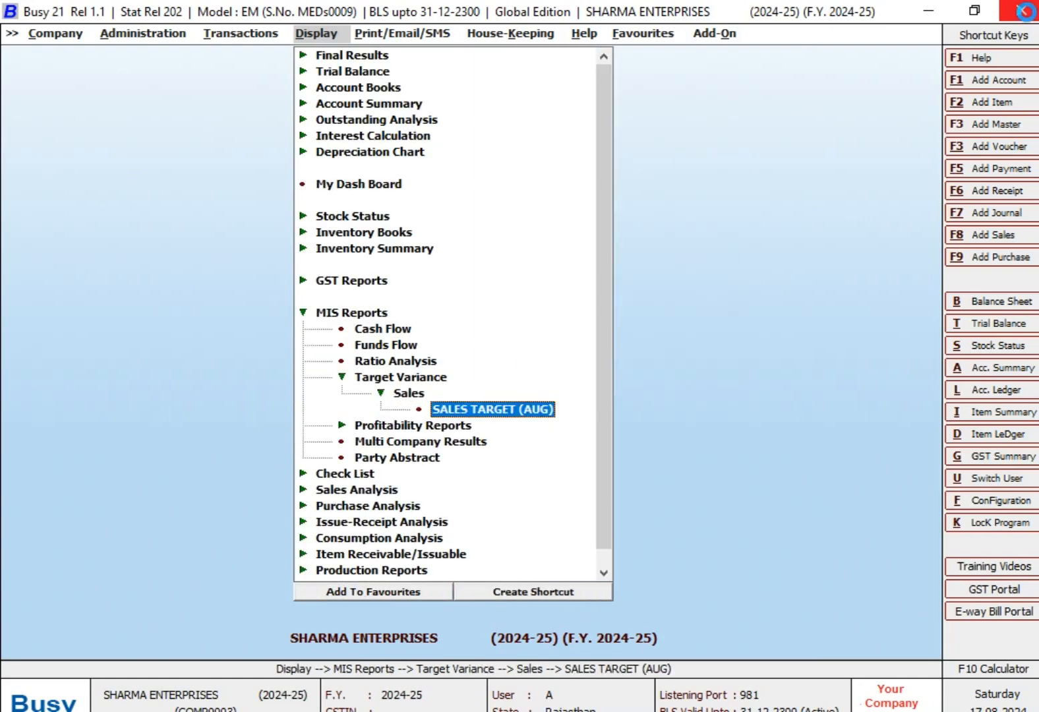
pyautogui.press('Return')
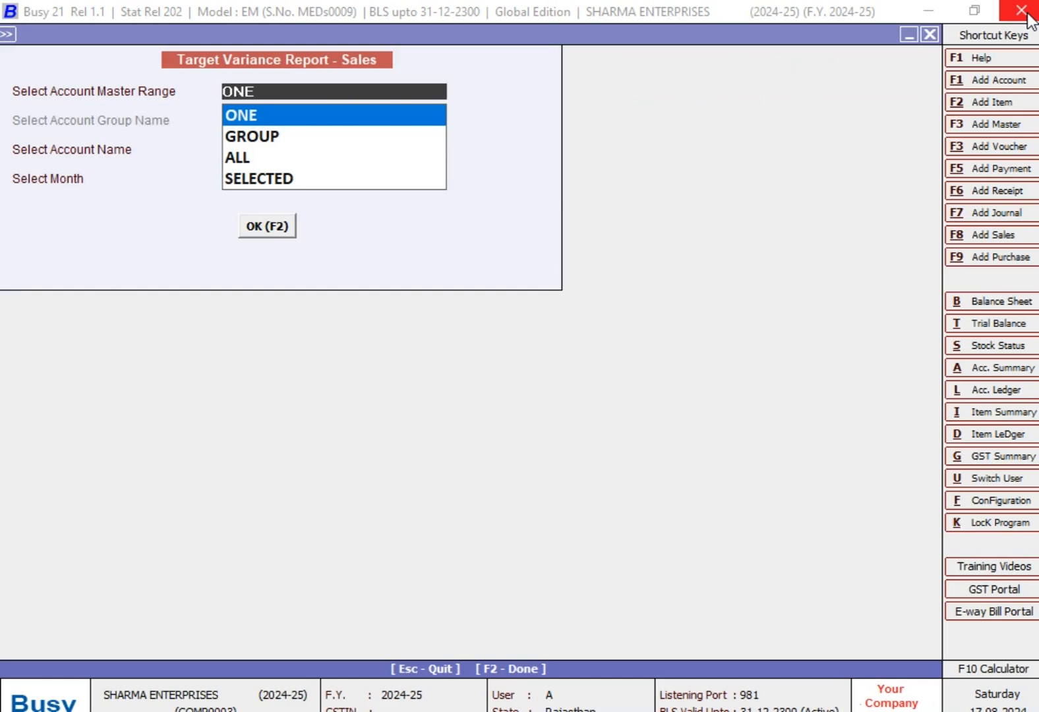
# - Generate the variance report for the single account MR A (SALES PARTY) with July as the month
pyautogui.press('Return')
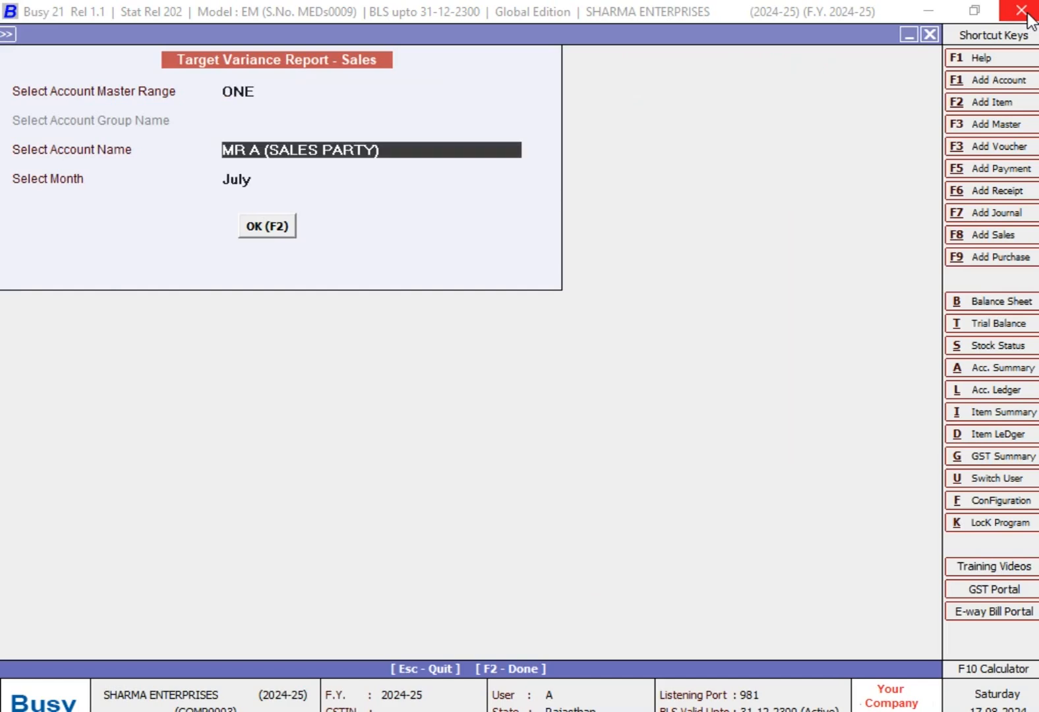
pyautogui.press('Return')
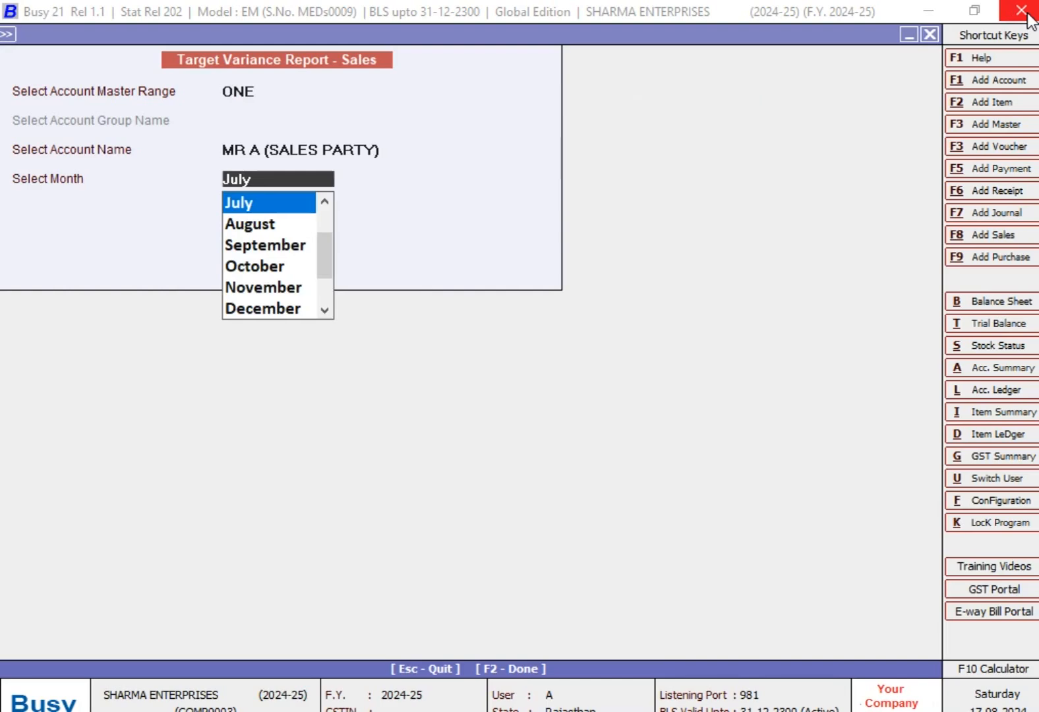
pyautogui.press('Return')
pyautogui.press('Return')
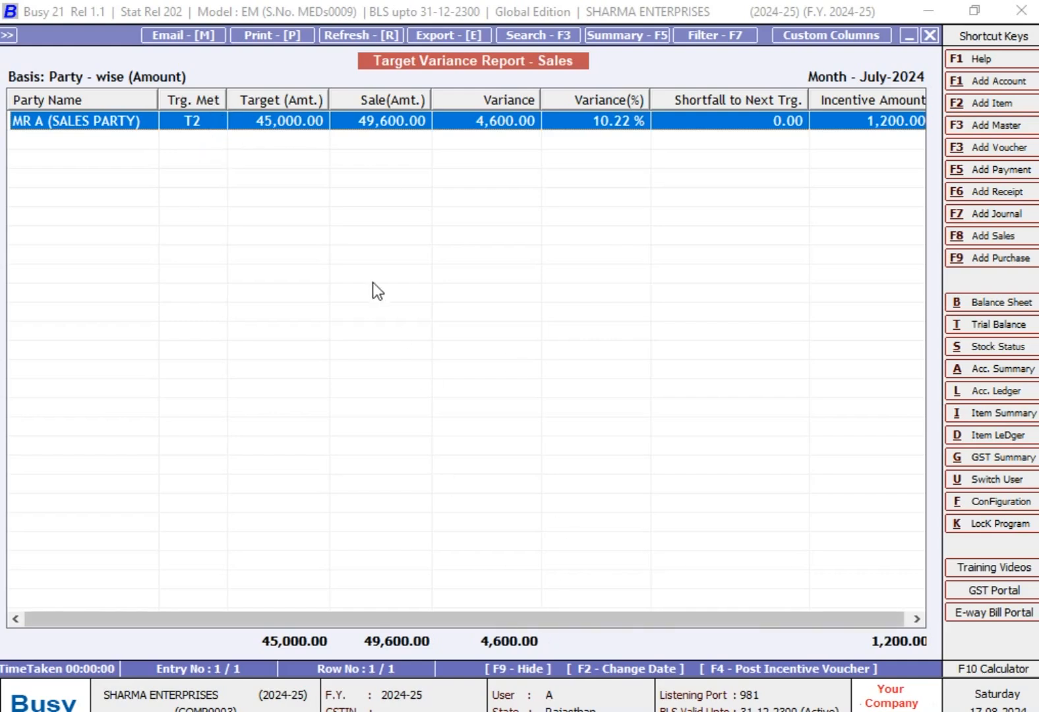
# - Check MR. A's second incentive amount in the TARGETS workbook in Excel and return to the variance report in Busy
pyautogui.hotkey('alt', 'Tab')
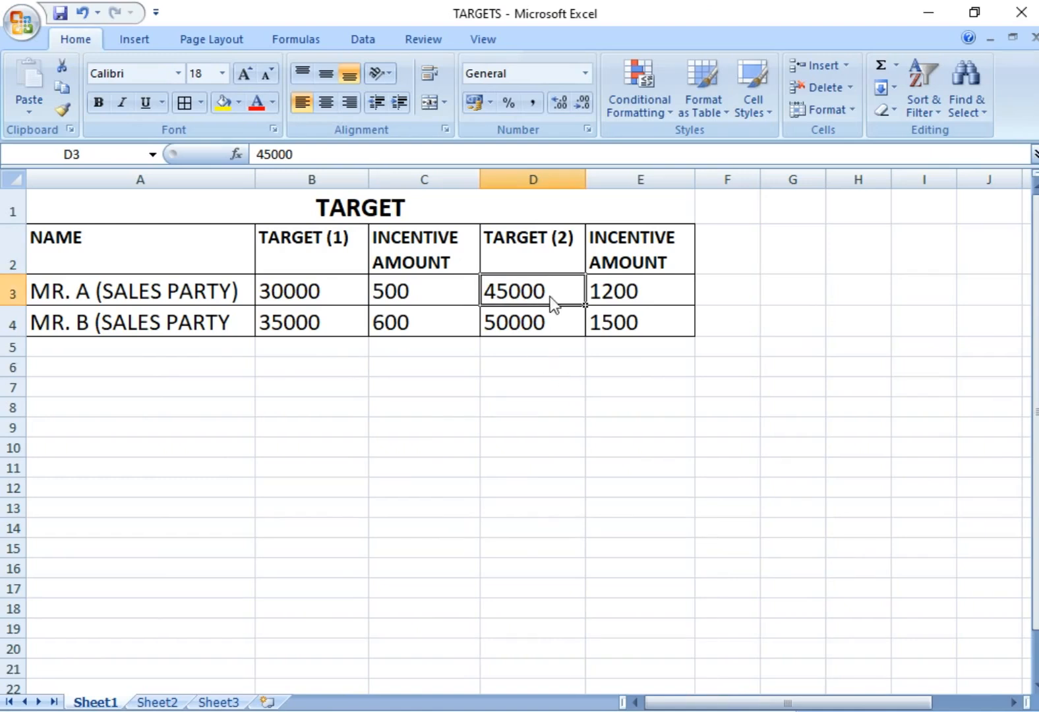
pyautogui.click(628, 294)
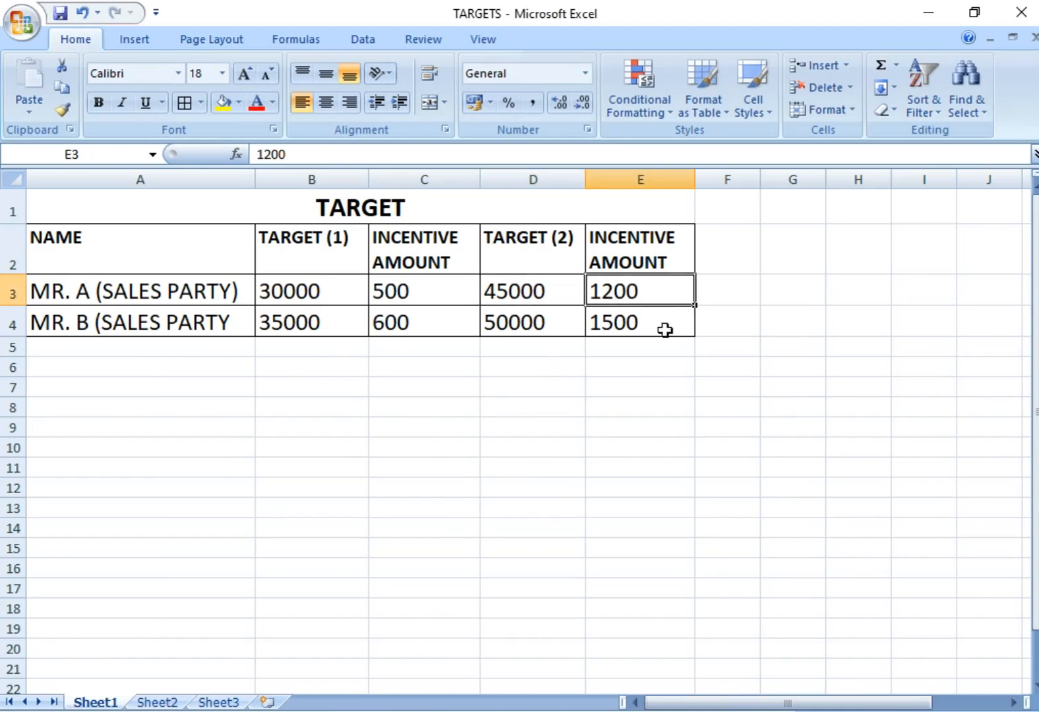
pyautogui.hotkey('alt', 'Tab')
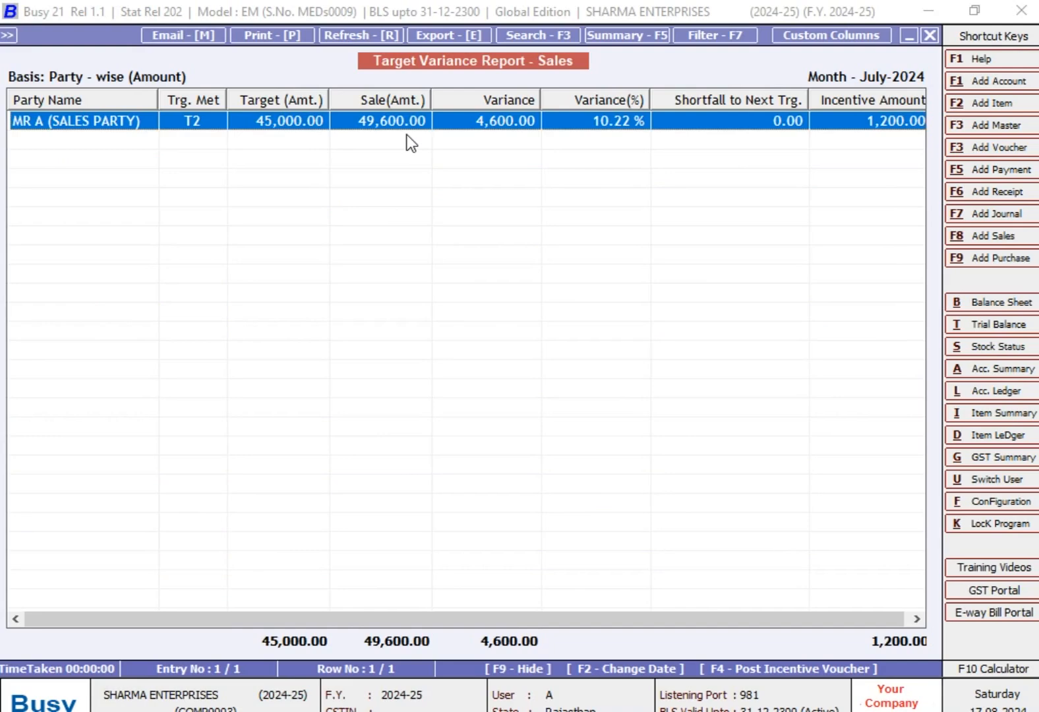
# - Examine MR A's July sales transactions against both targets in the TARGETS workbook, recheck the second incentive, and return to the variance report
pyautogui.press('Return')
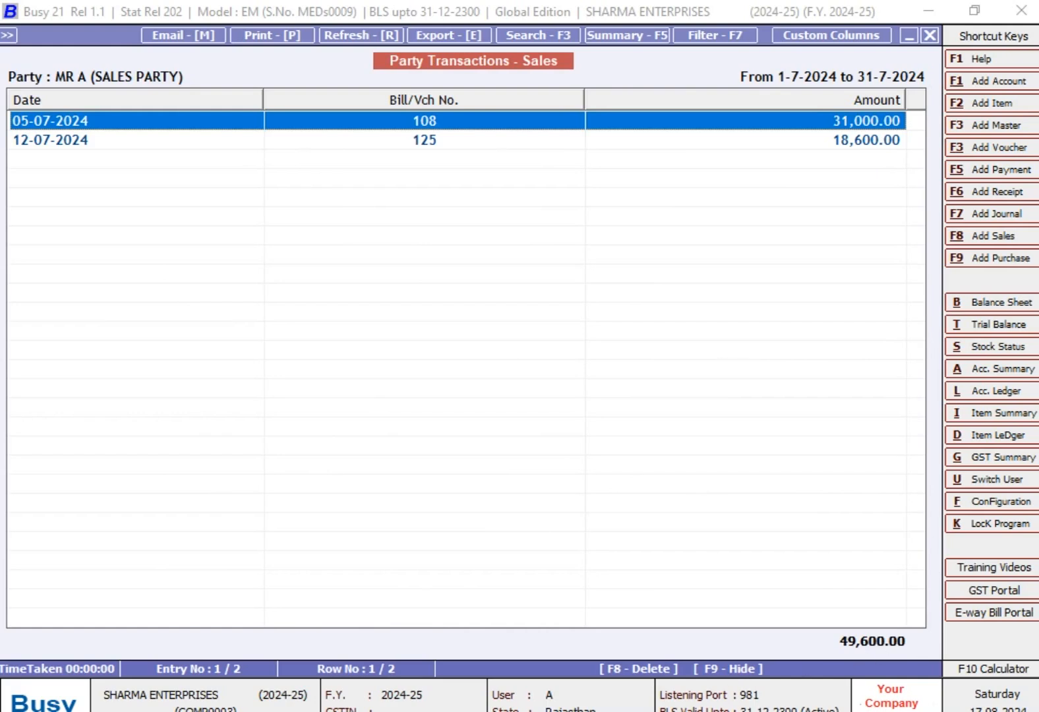
pyautogui.hotkey('alt', 'Tab')
pyautogui.click(339, 297)
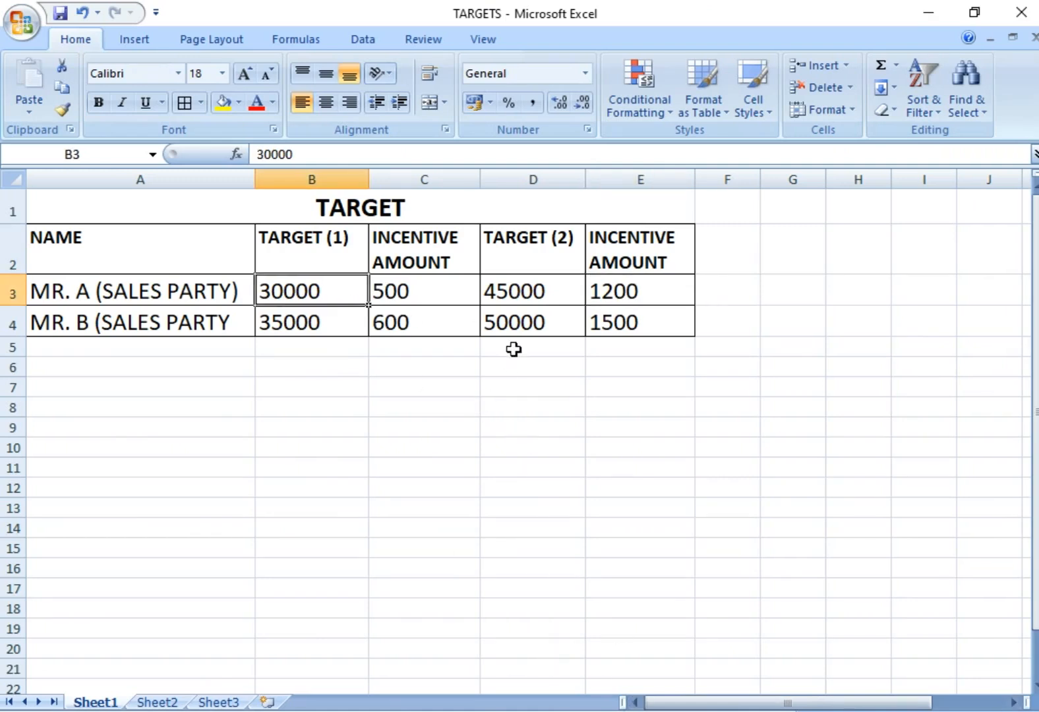
pyautogui.click(534, 296)
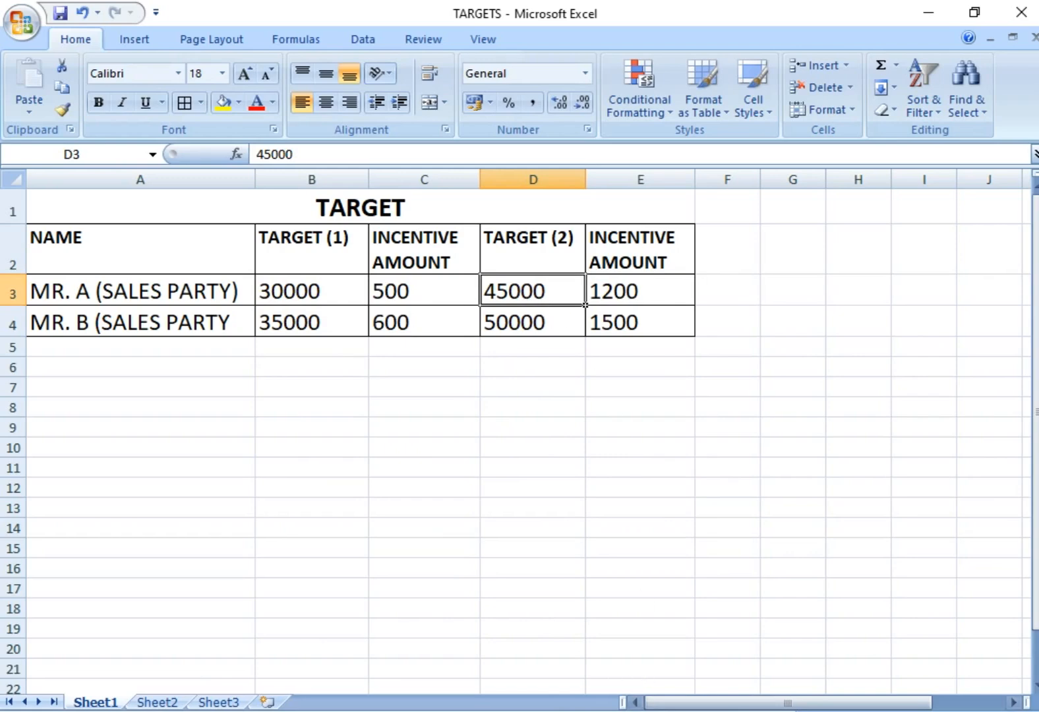
pyautogui.click(651, 710)
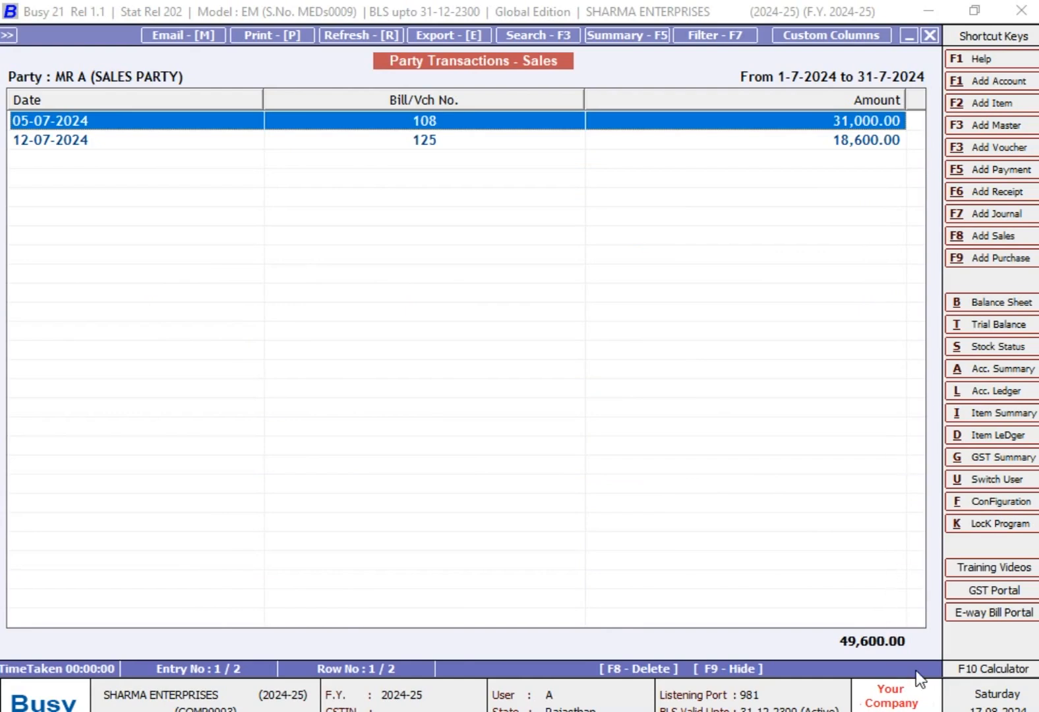
pyautogui.press('Escape')
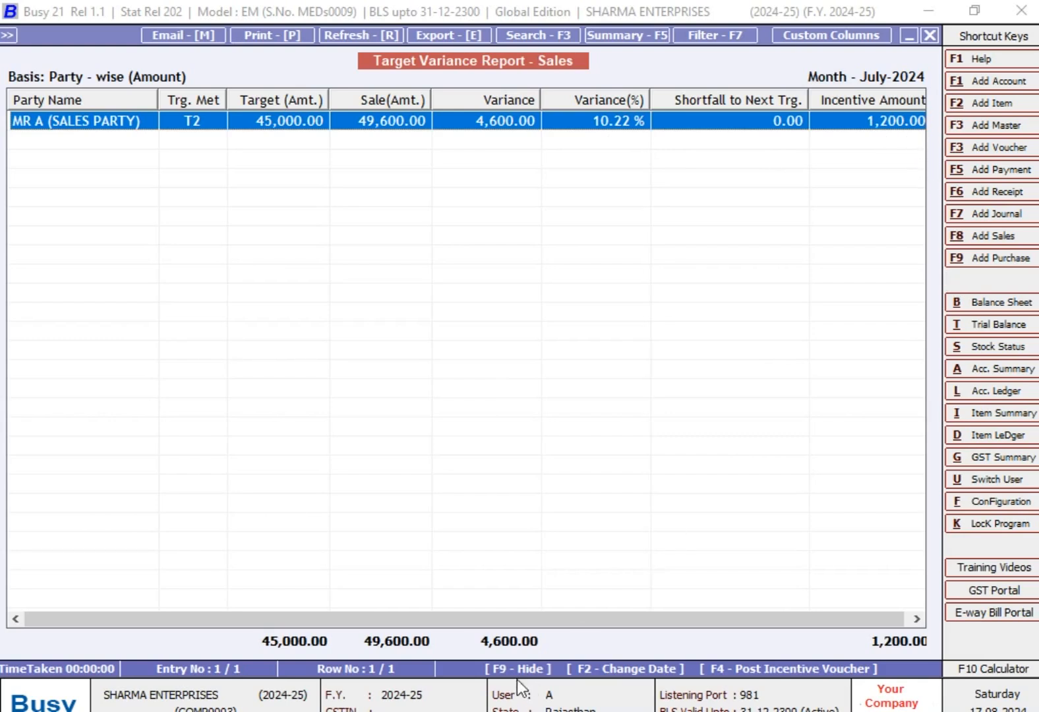
pyautogui.hotkey('alt', 'Tab')
pyautogui.click(646, 300)
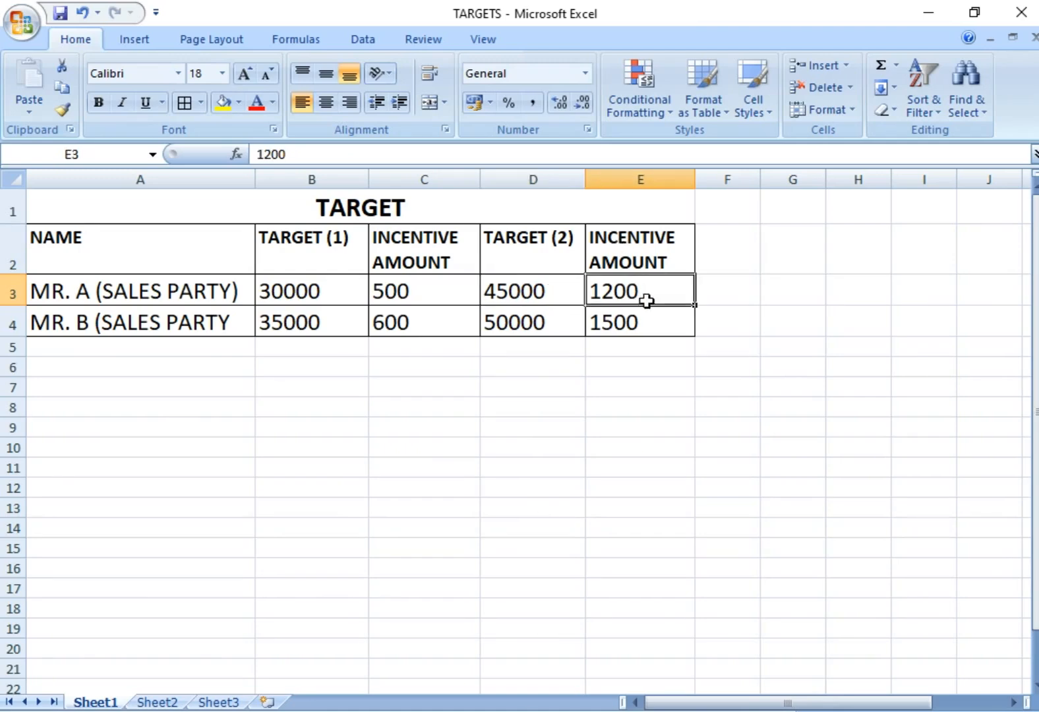
pyautogui.hotkey('alt', 'Tab')
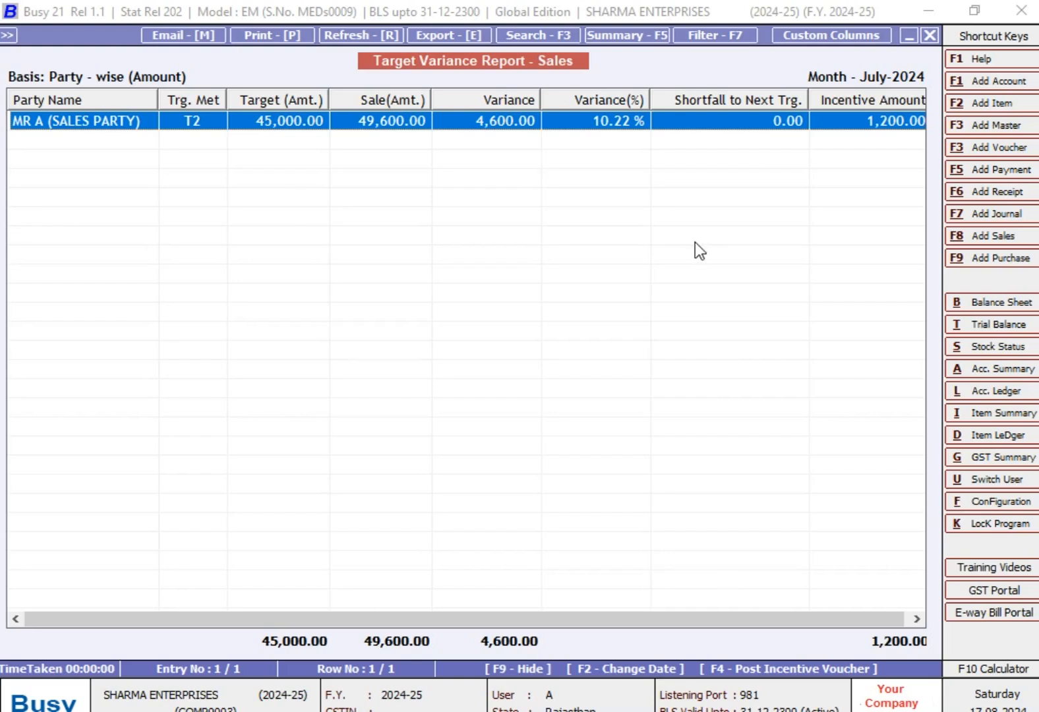
# - Start a new account master named INCENTIVE EXPENSES, with no alias and the same print name
pyautogui.click(982, 85)
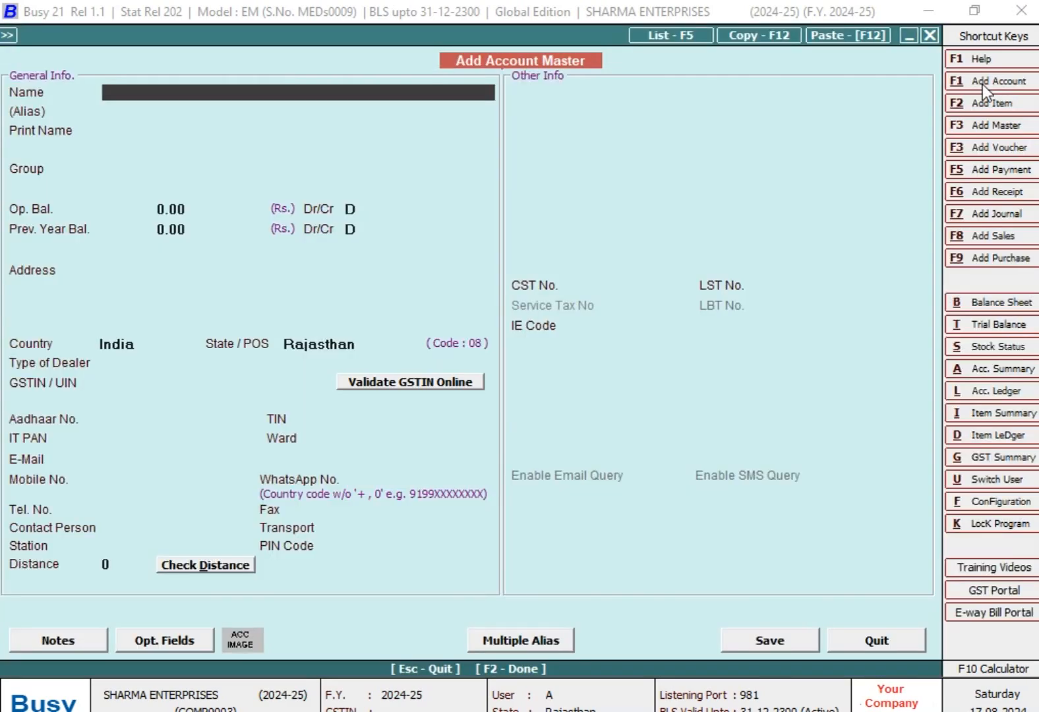
pyautogui.write('INCENT')
pyautogui.write('IV')
pyautogui.write('E')
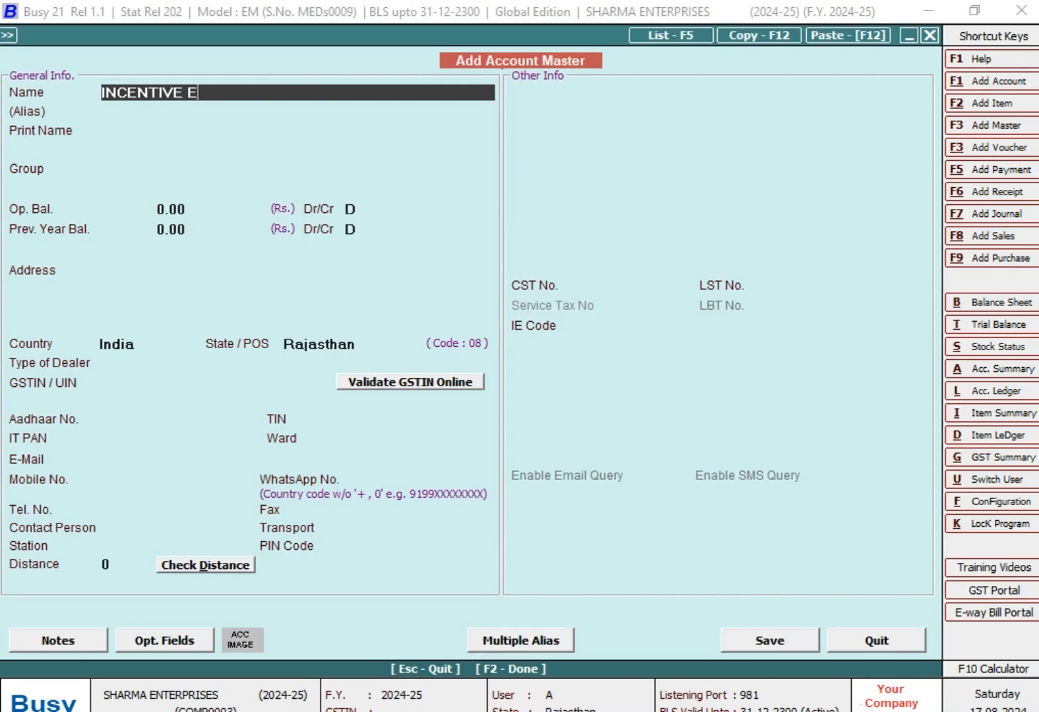
pyautogui.write('XPENSES')
pyautogui.press('Return')
pyautogui.press('Return')
pyautogui.press('Return')
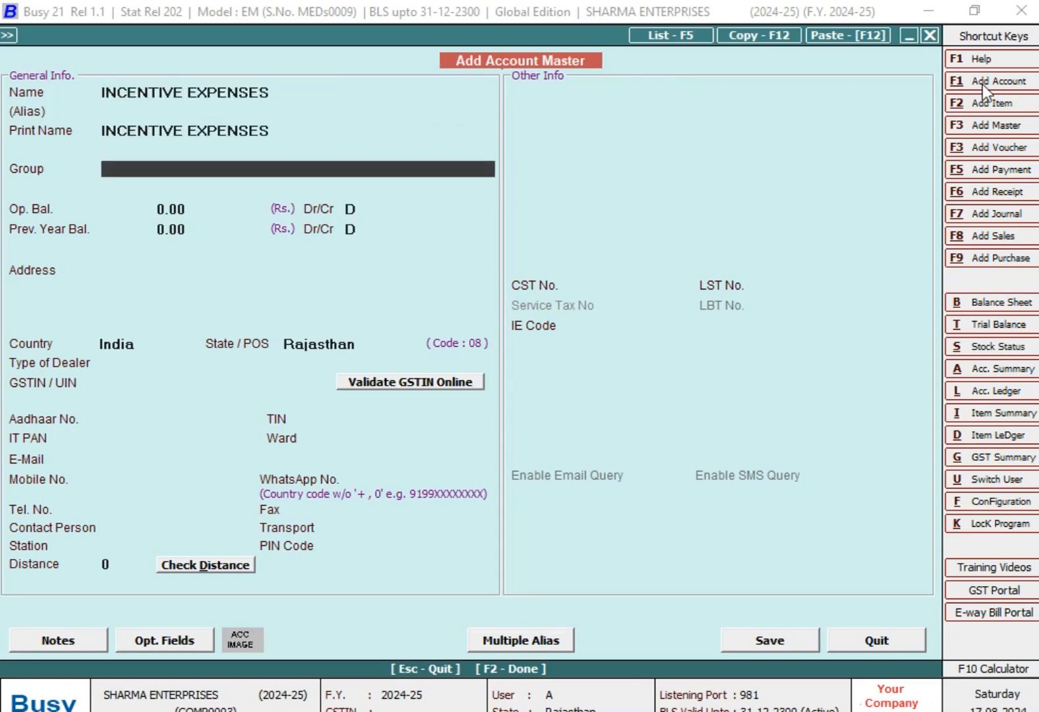
# - Assign the INCENTIVE EXPENSES account to the Expenses (Indirect/Admn.) group and keep the zero opening and previous-year balances
pyautogui.write('EX')
pyautogui.press('Down')
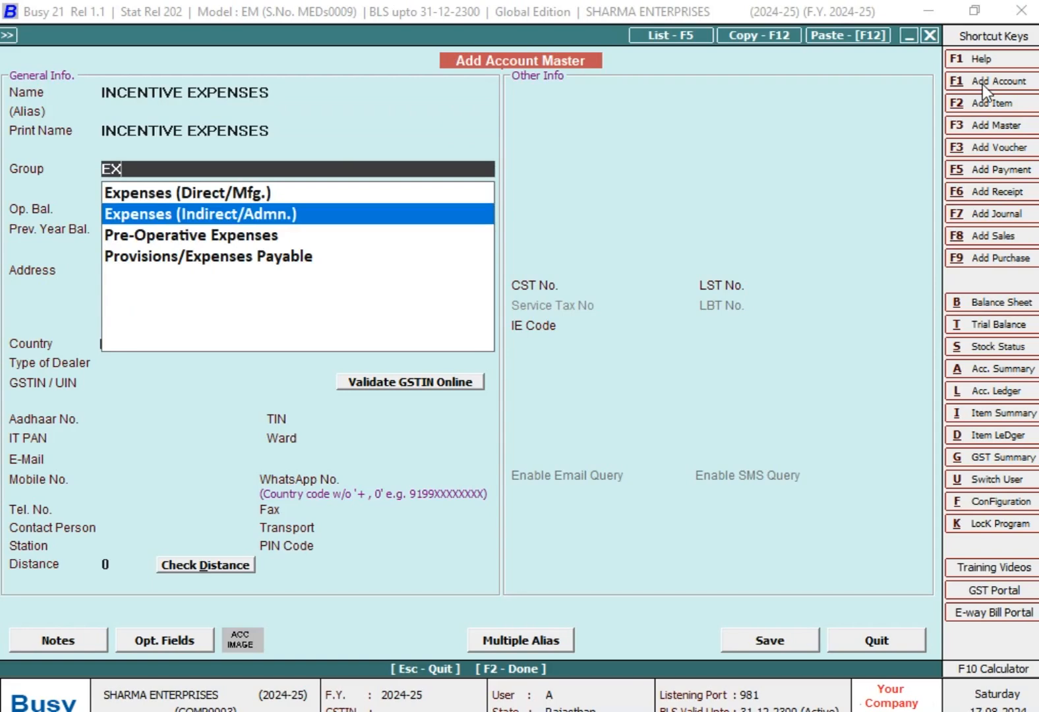
pyautogui.press('Return')
pyautogui.press('Return')
# - Set the account's GST type to GST Not Applicable and save the account master
pyautogui.press('Return')
pyautogui.press('Return')
pyautogui.press('Return')
pyautogui.press('Return')
pyautogui.press('Escape')
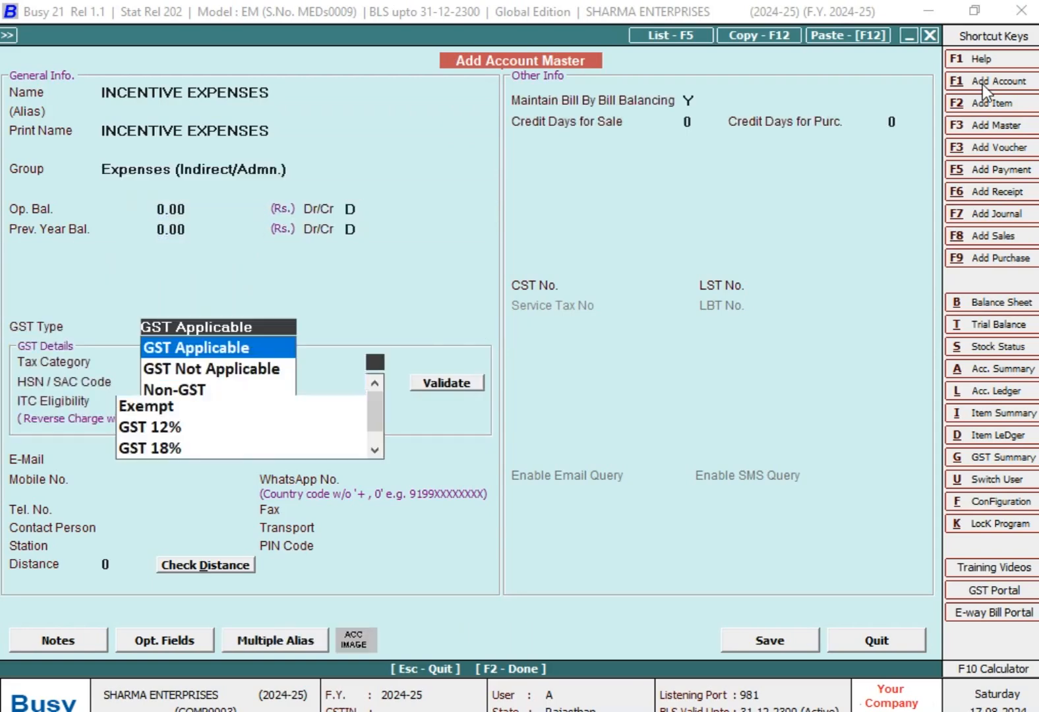
pyautogui.press('Down')
pyautogui.press('Return')
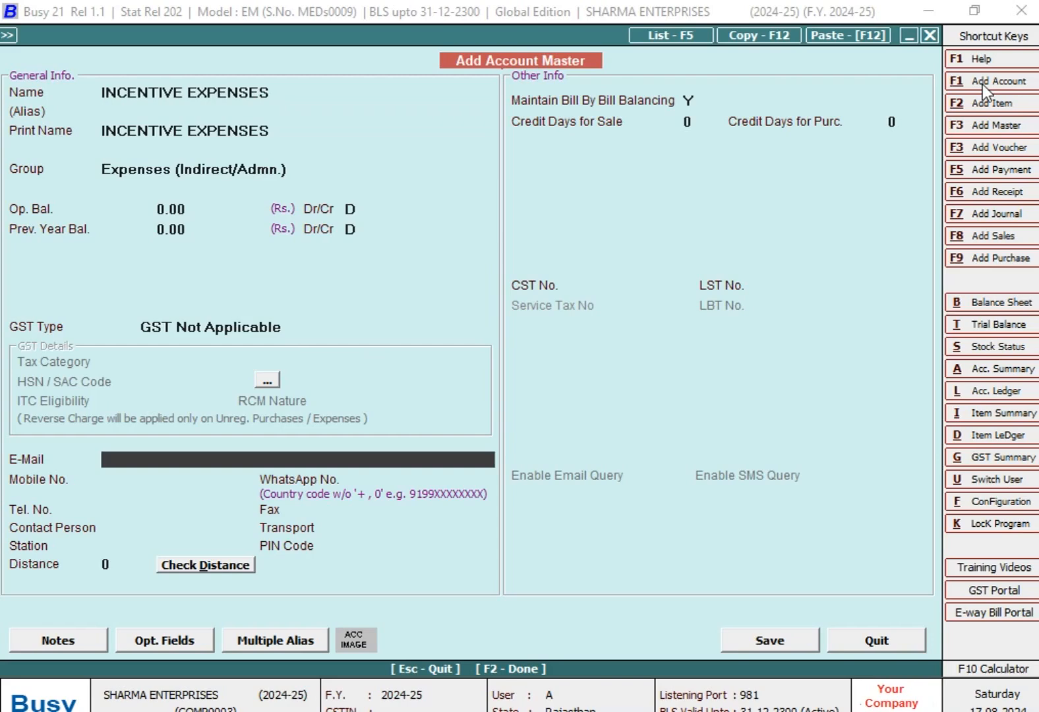
pyautogui.press('F2')
pyautogui.press('Return')
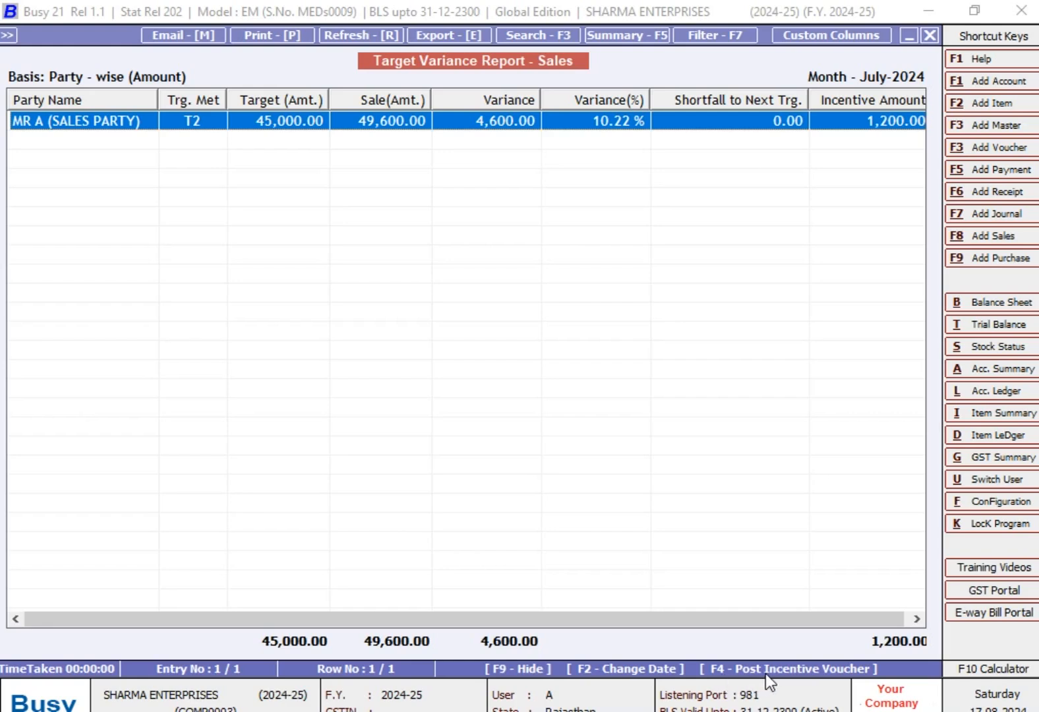
# - Start posting the incentive voucher from the variance report, with journal voucher series Main and voucher date 31-07-2024
pyautogui.click(823, 671)
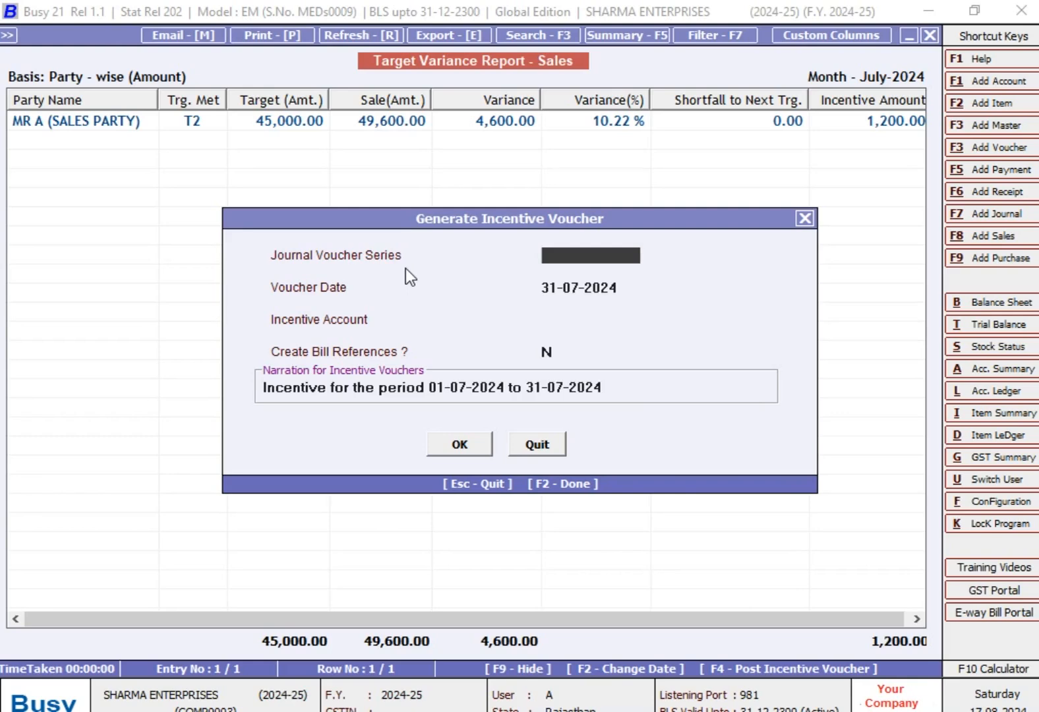
pyautogui.press('space')
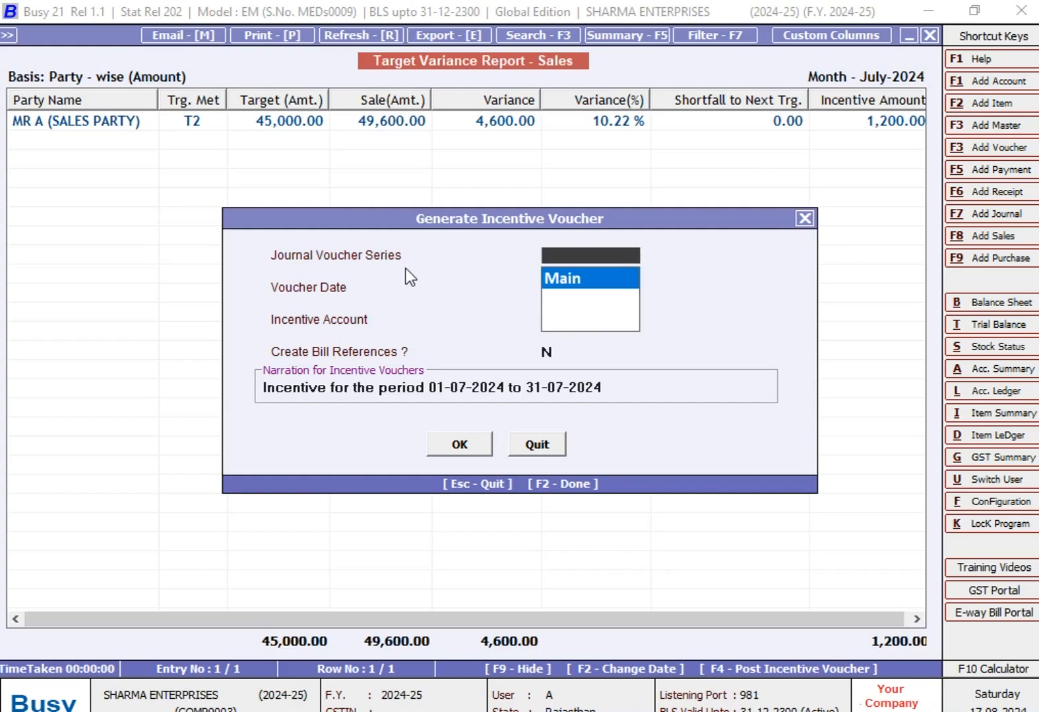
pyautogui.press('Return')
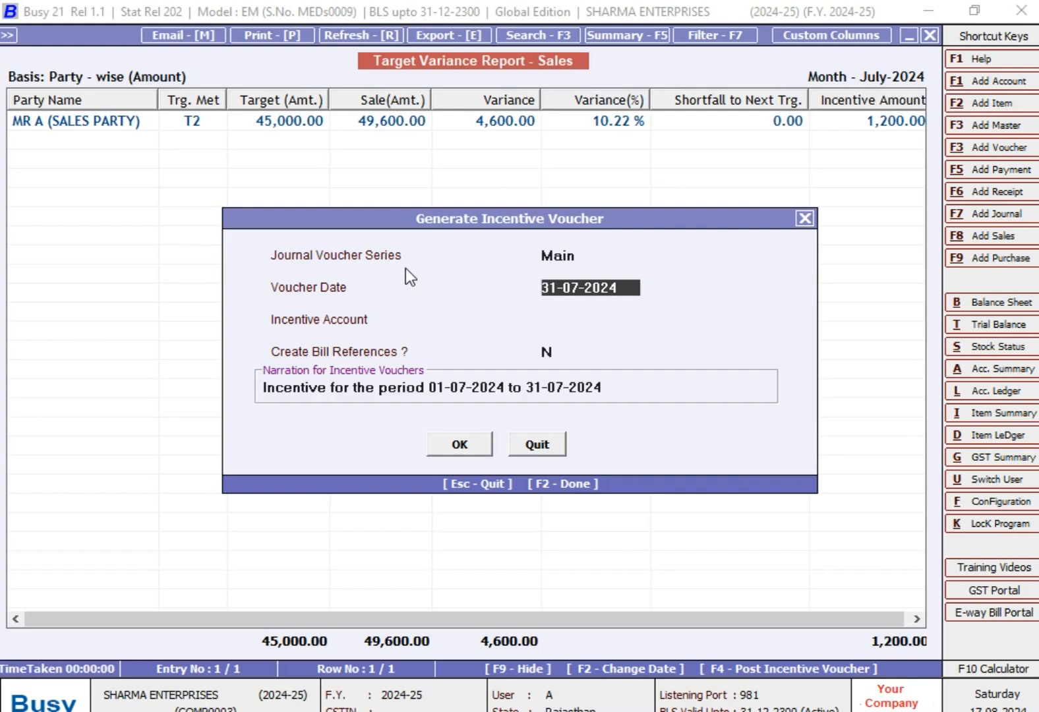
pyautogui.write('31-07-2024')
pyautogui.press('Return')
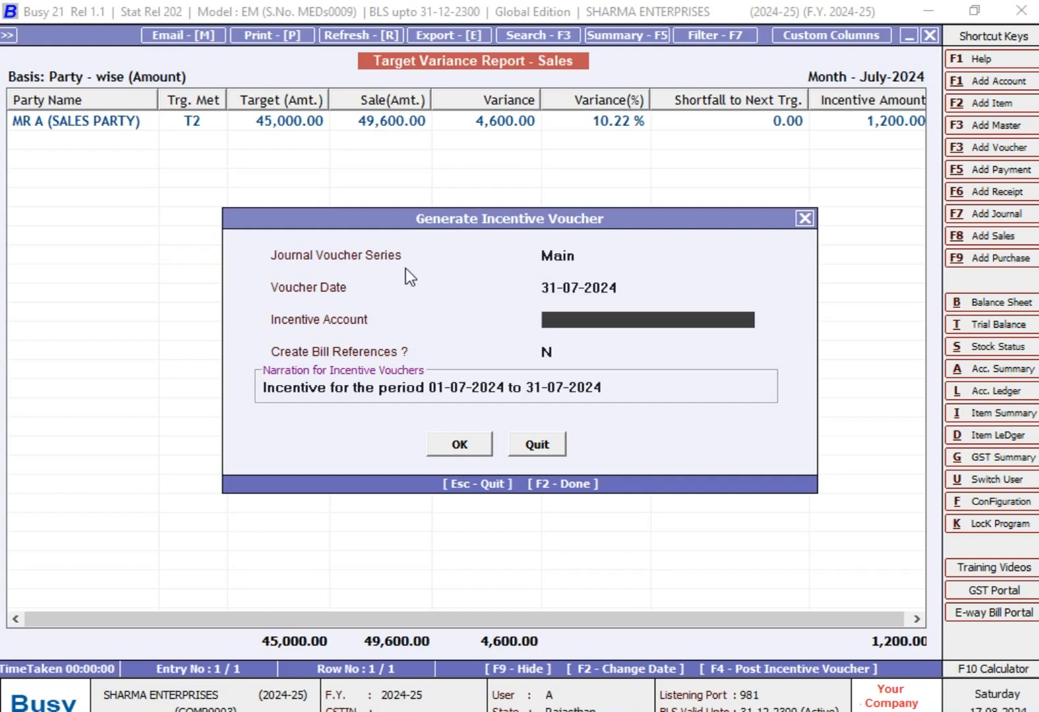
# - Choose INCENTIVE EXPENSES as the incentive account, keep bill references at N and the default narration, and post the voucher
pyautogui.write('IN')
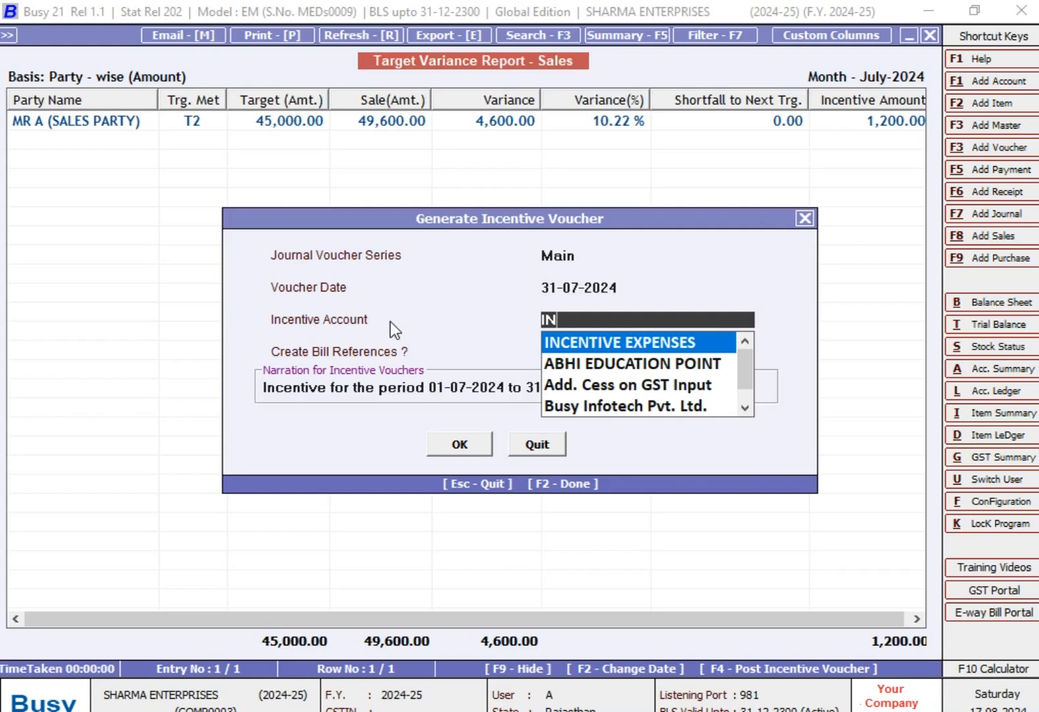
pyautogui.press('Return')
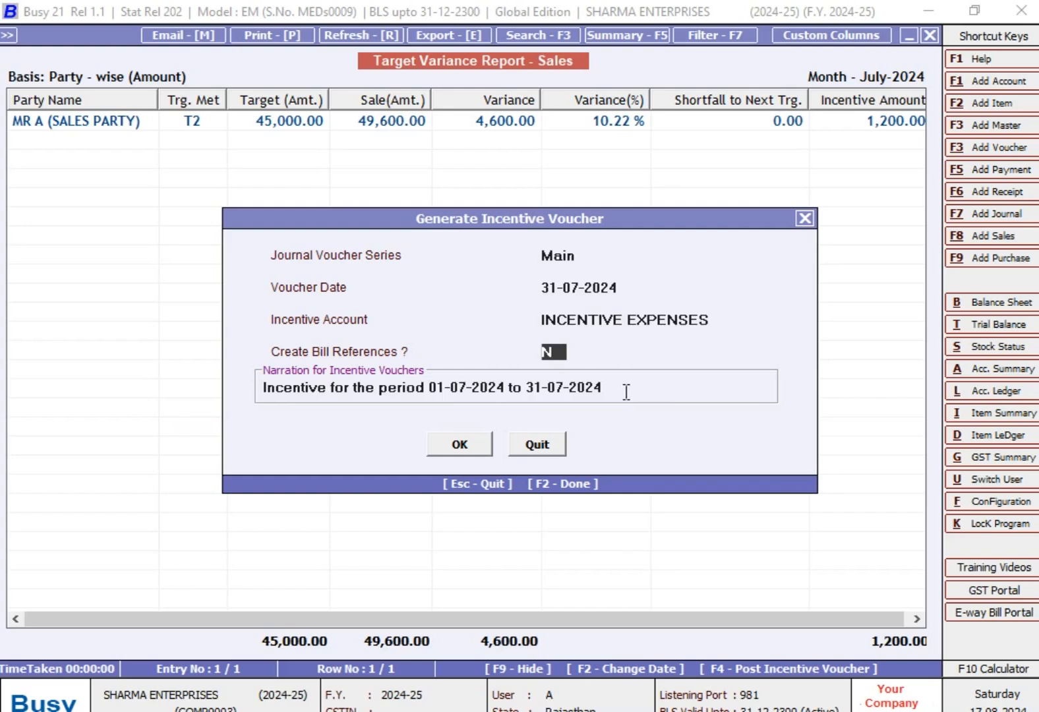
pyautogui.press('Return')
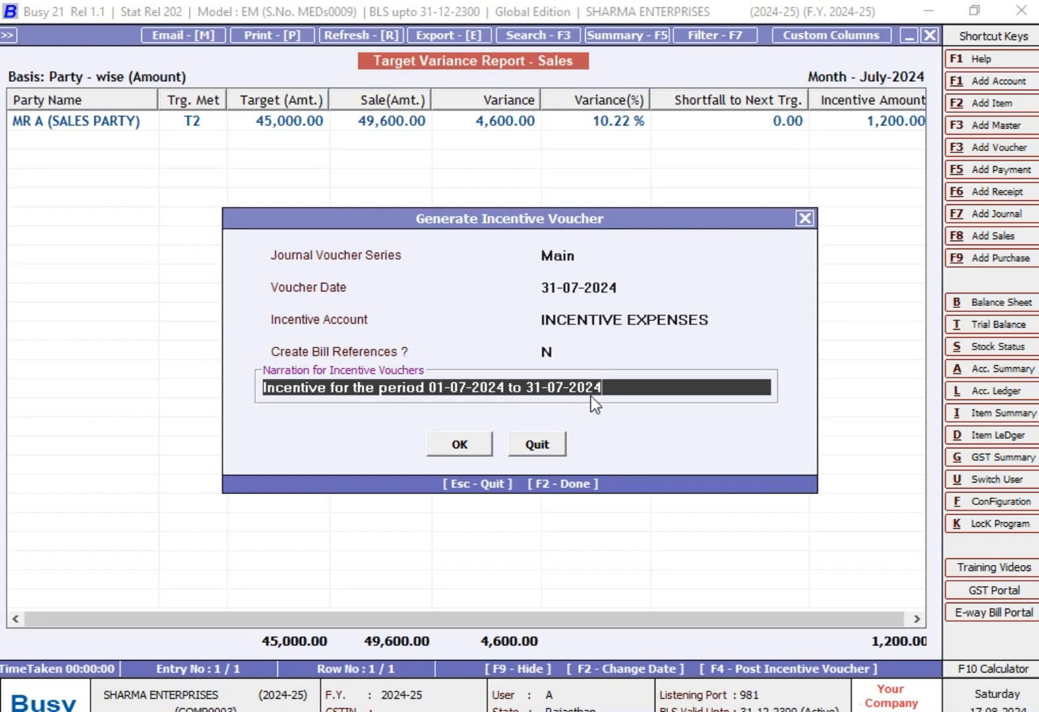
pyautogui.click(477, 451)
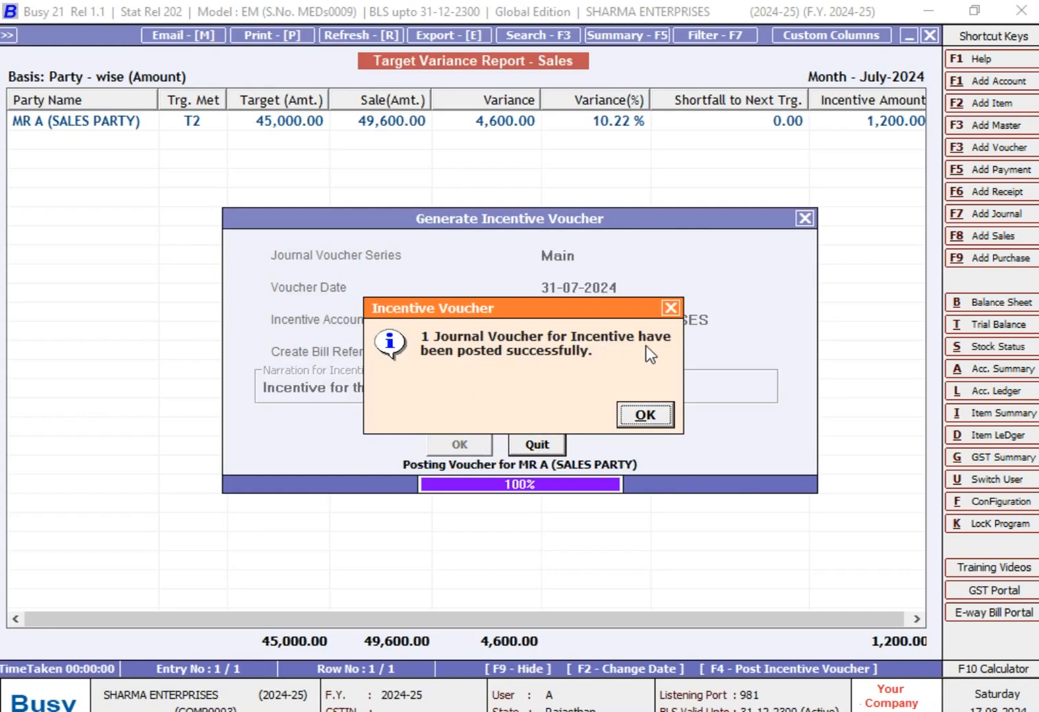
pyautogui.click(646, 410)
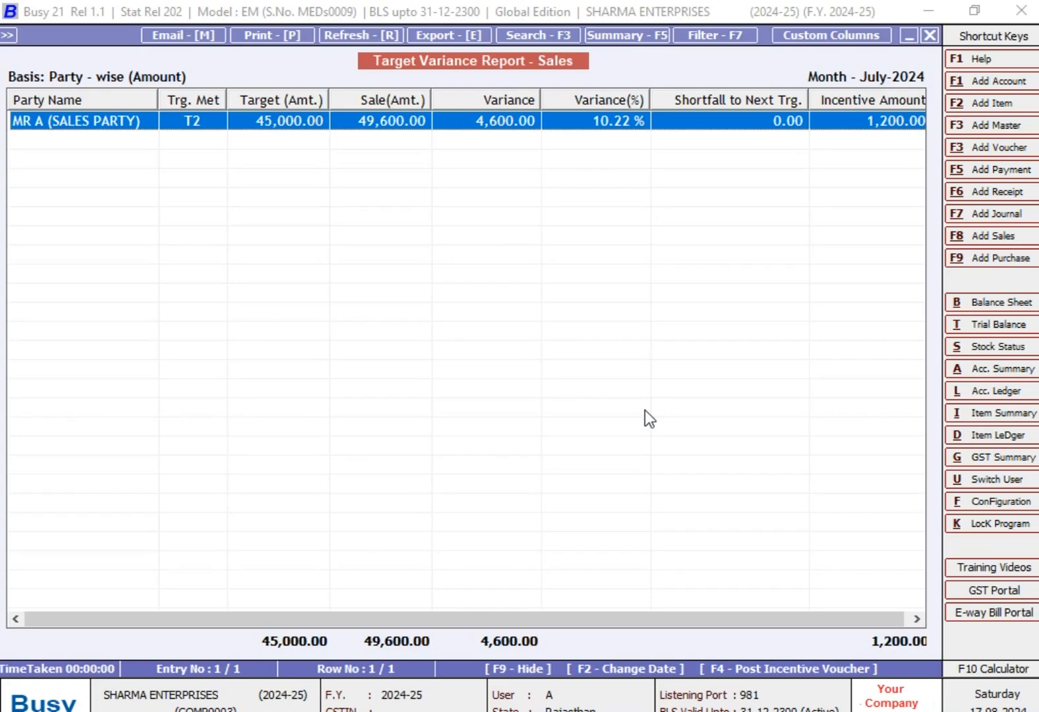
# - Leave the variance report and generate the account ledger of MR A (SALES PARTY) from 01-04-2024 to 31-07-2024
pyautogui.press('Escape')
pyautogui.press('Escape')
pyautogui.press('Escape')
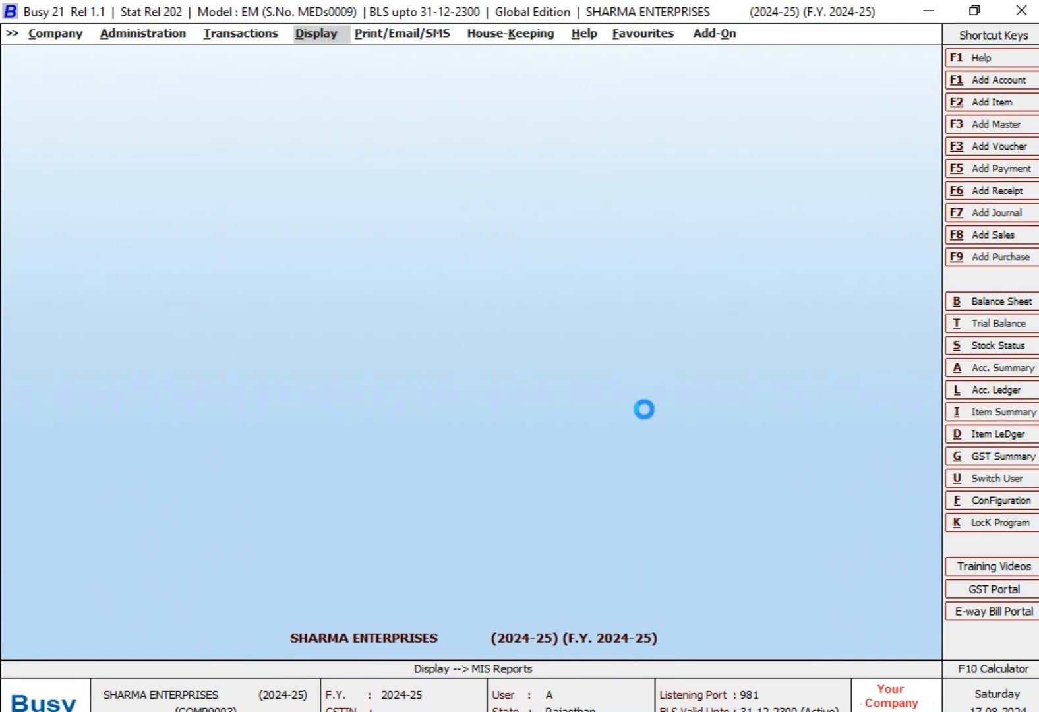
pyautogui.press('l')
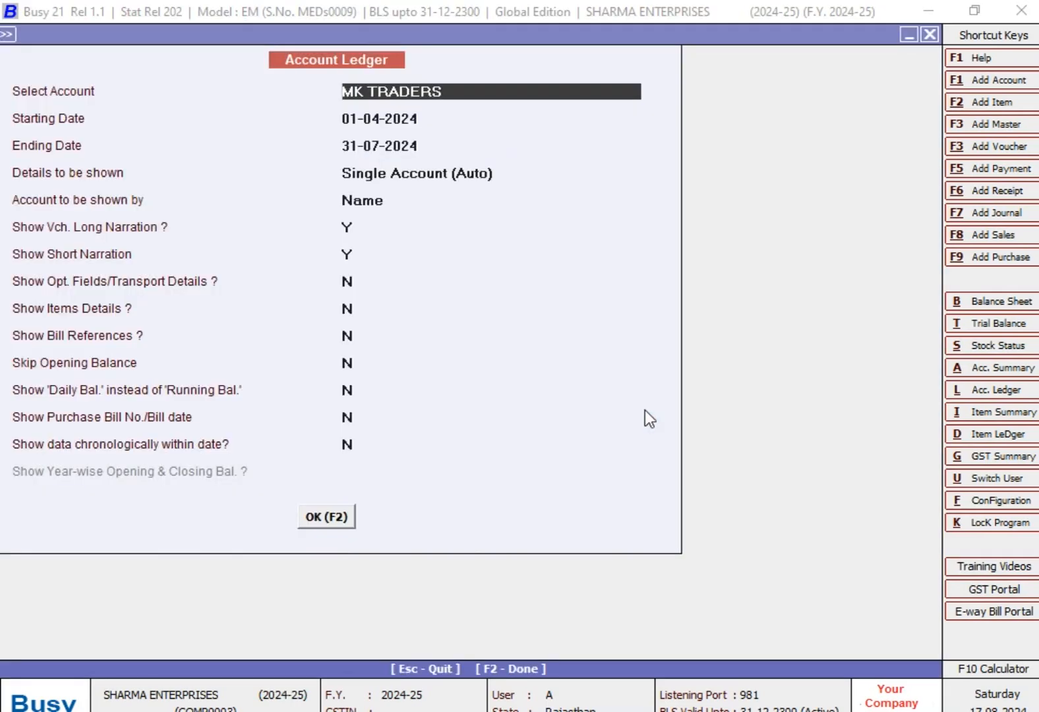
pyautogui.write('M')
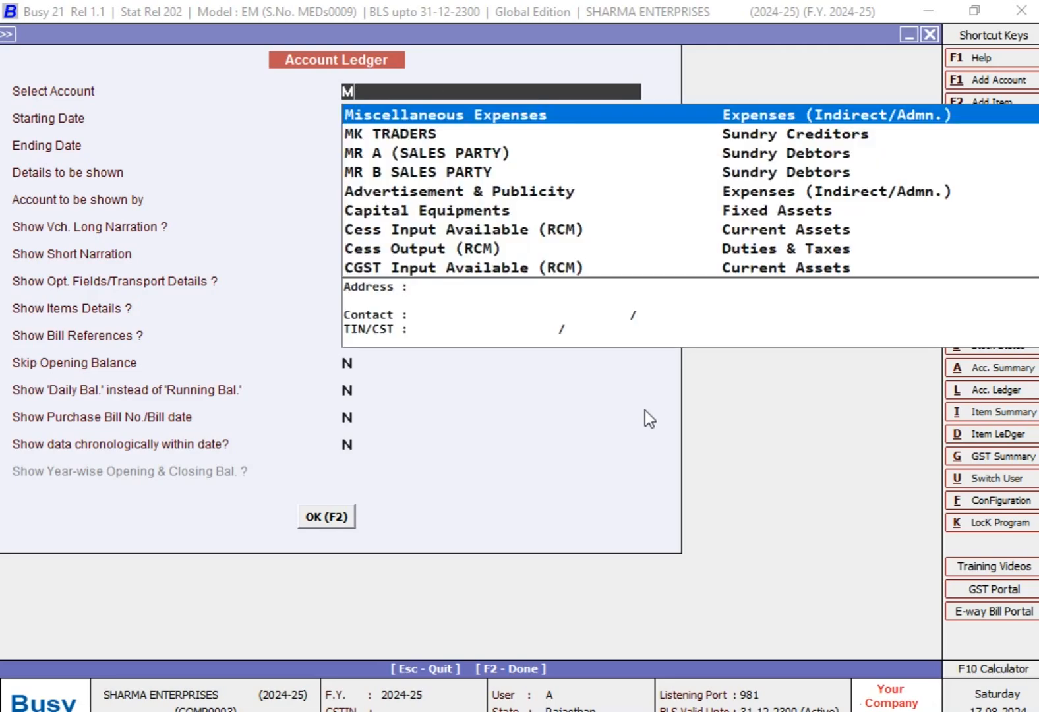
pyautogui.write('R')
pyautogui.press('Return')
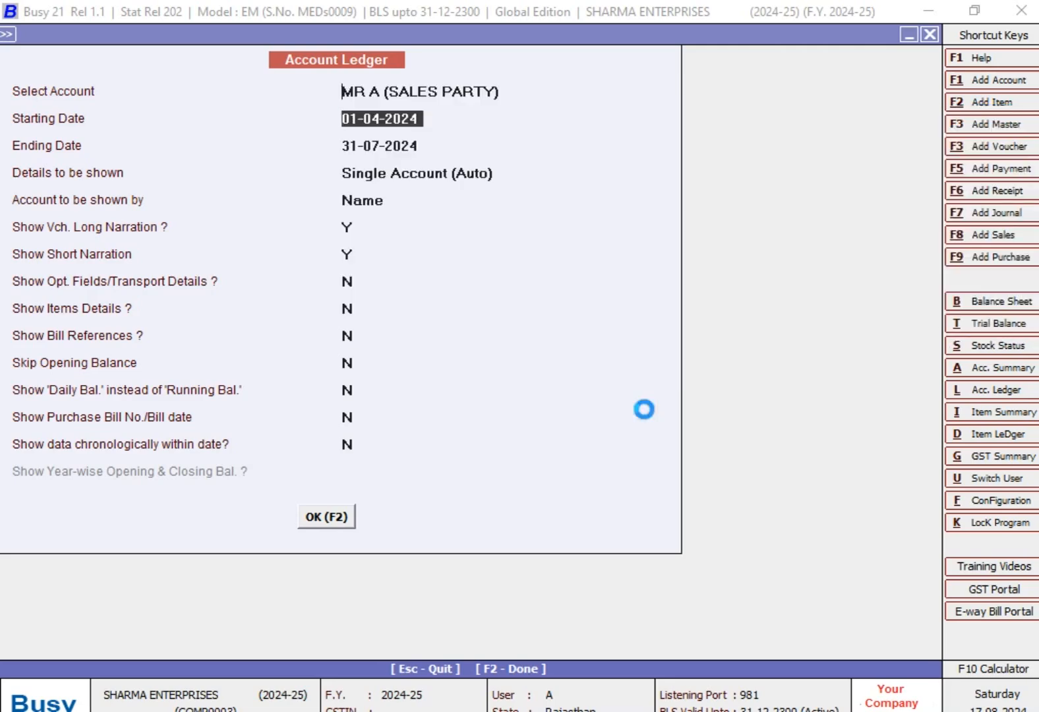
# - Review MR A's July sales entries in the ledger and inspect the 31-07-2024 incentive journal voucher, closing it without changes
pyautogui.press('Down')
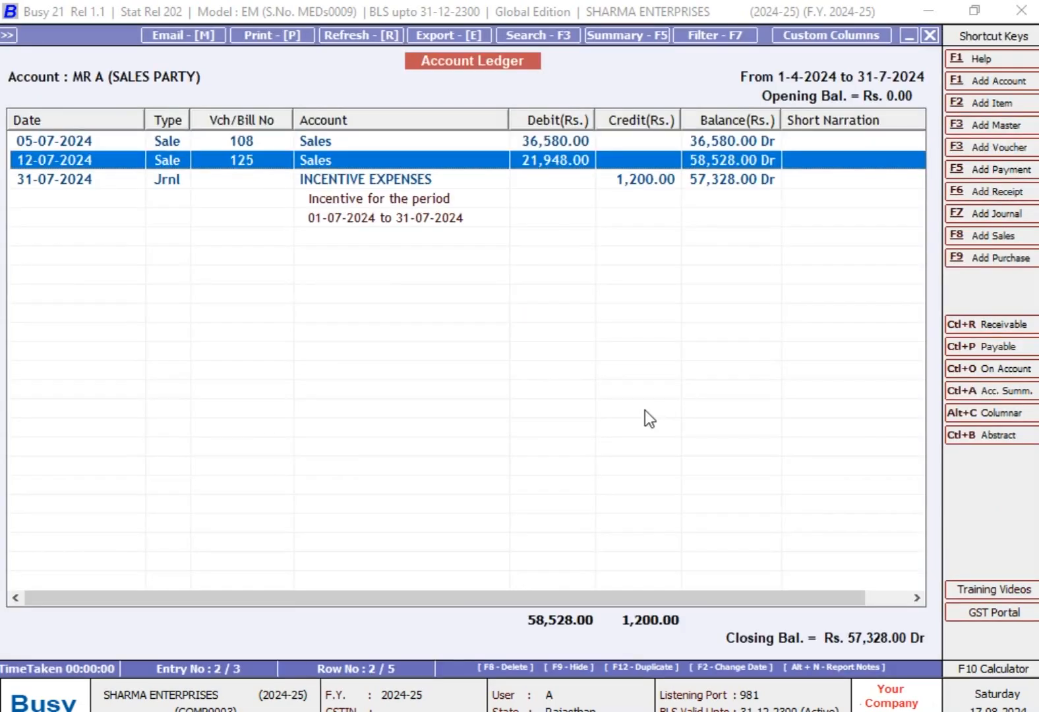
pyautogui.press('Up')
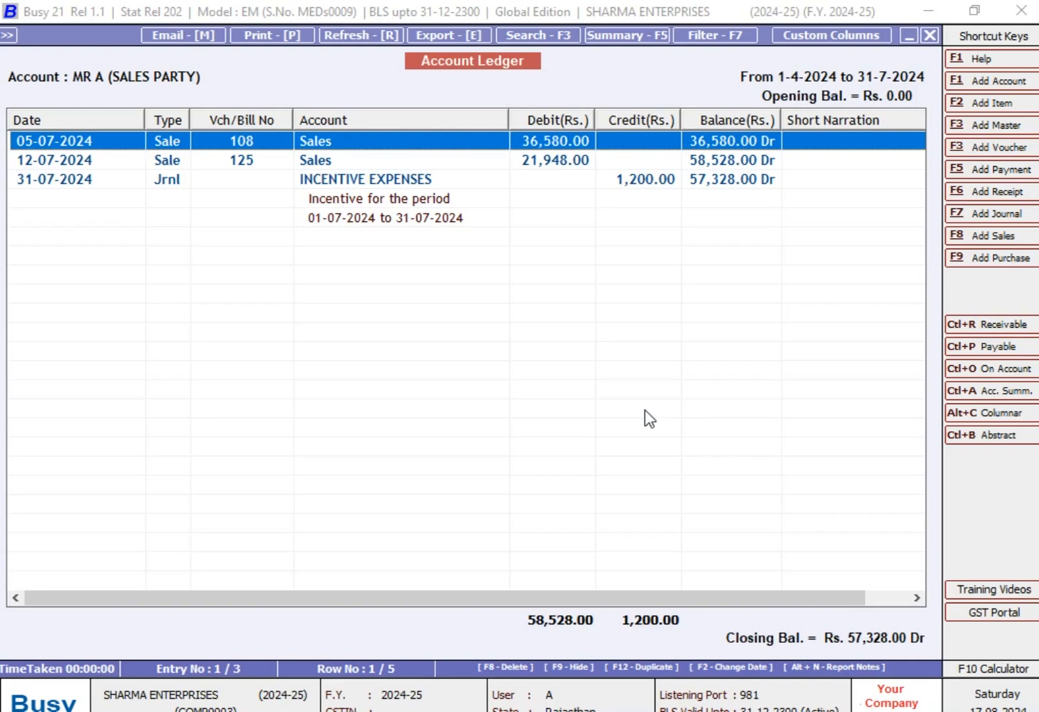
pyautogui.press('Down')
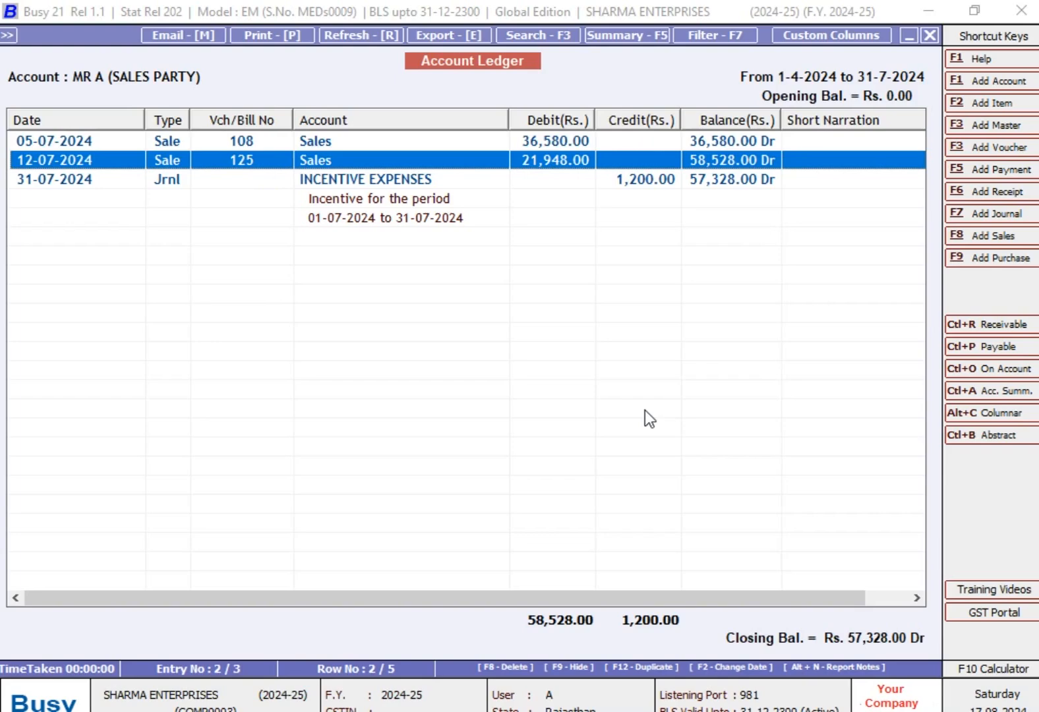
pyautogui.press('Down')
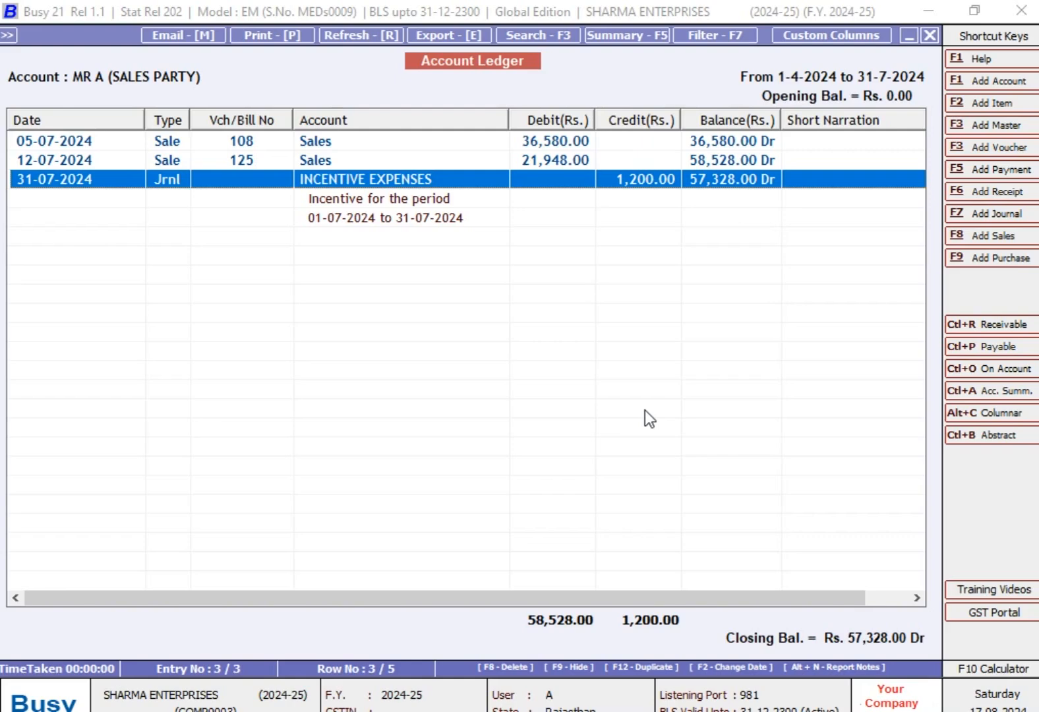
pyautogui.press('Return')
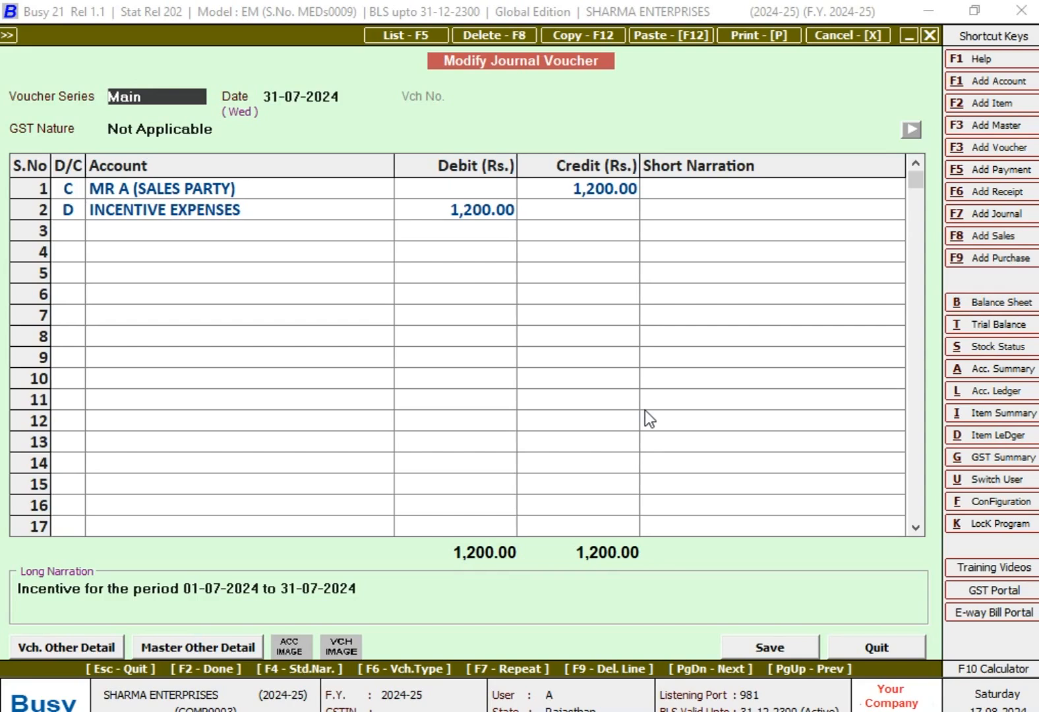
pyautogui.press('Escape')
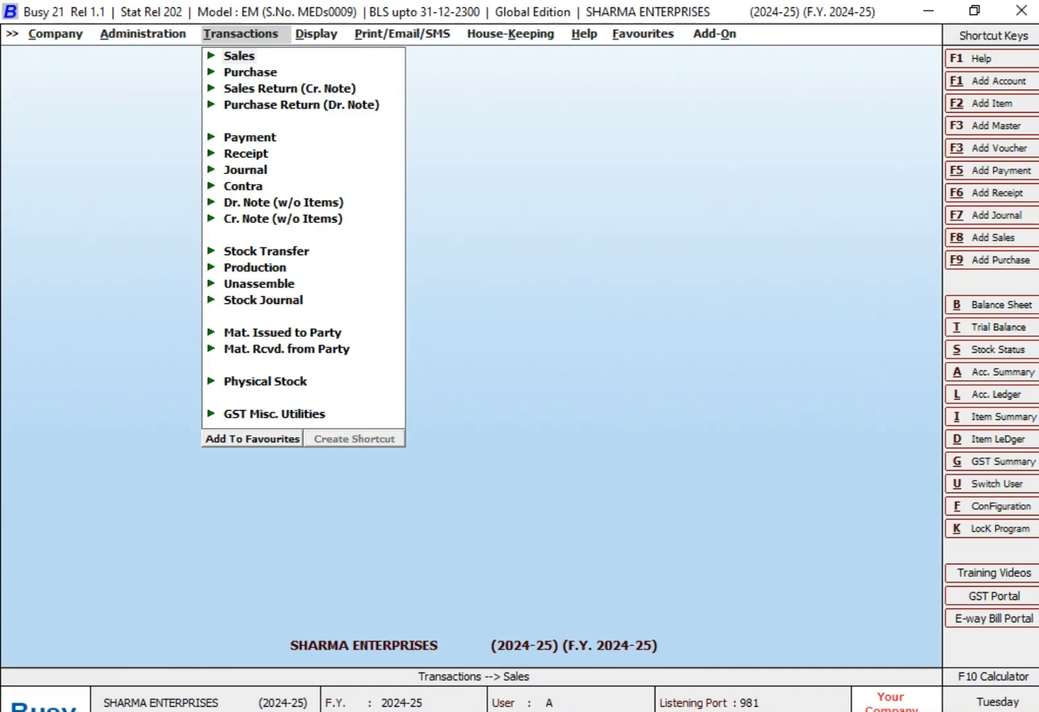
# - Start a new sales voucher in Busy and check MR. B's first target in the TARGETS workbook in Excel
pyautogui.press('Return')
pyautogui.press('Return')
pyautogui.press('Return')
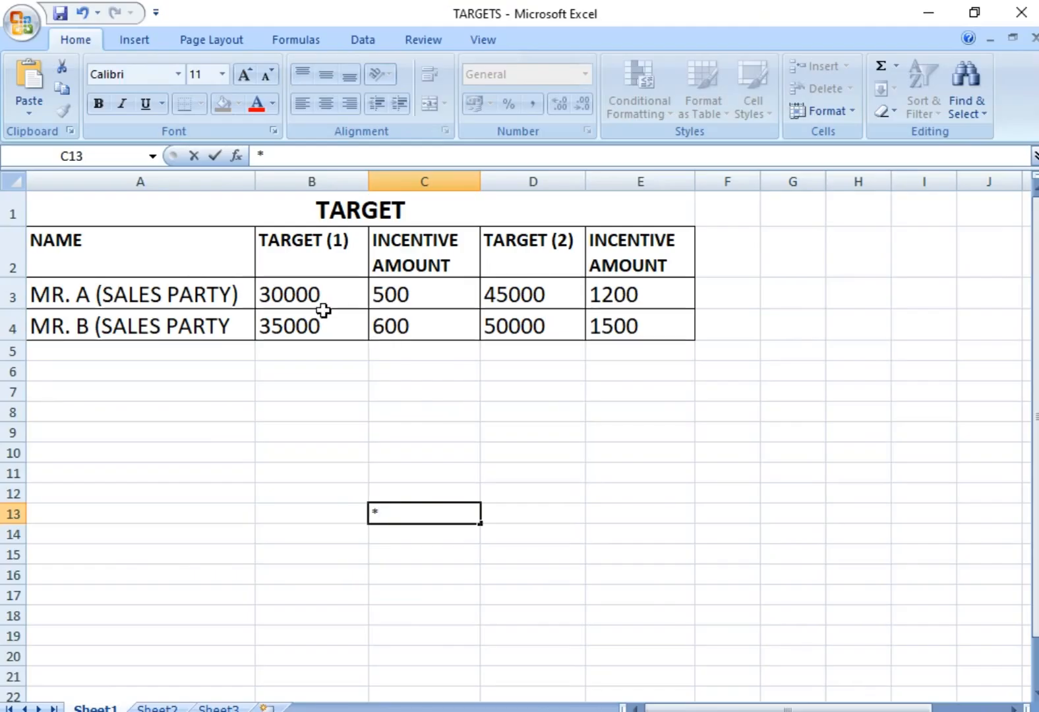
pyautogui.click(319, 323)
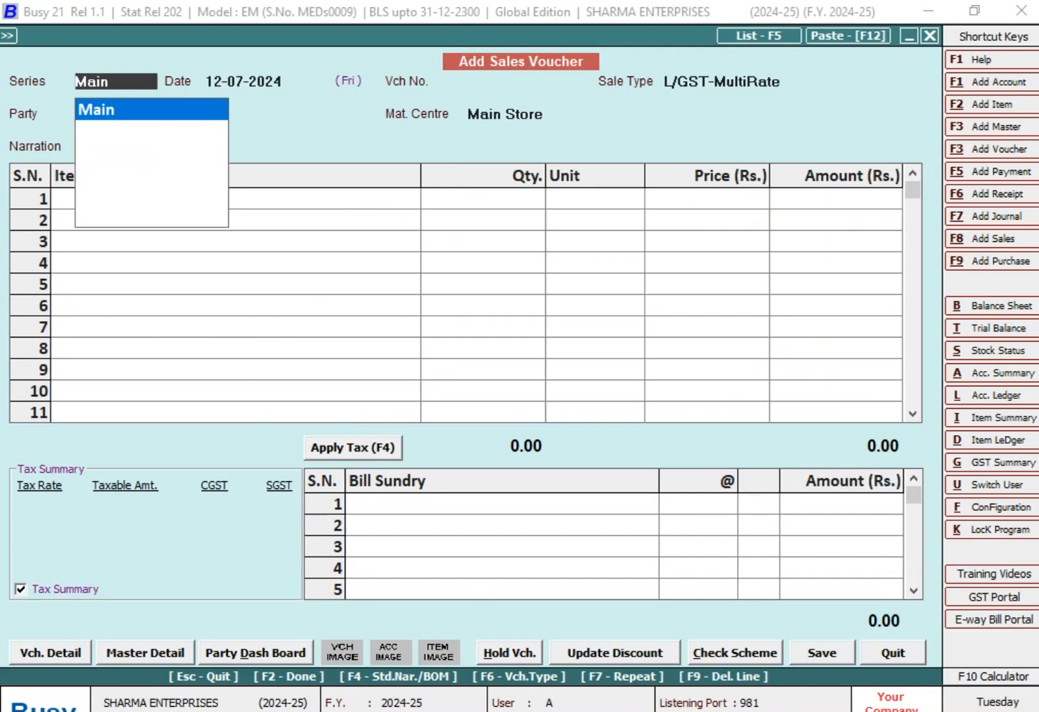
# - Fill in the sales voucher header with series Main, date 10-07-2024, voucher number 115 and party MR B SALES PARTY
pyautogui.press('Return')
pyautogui.write('10-07')
pyautogui.press('Return')
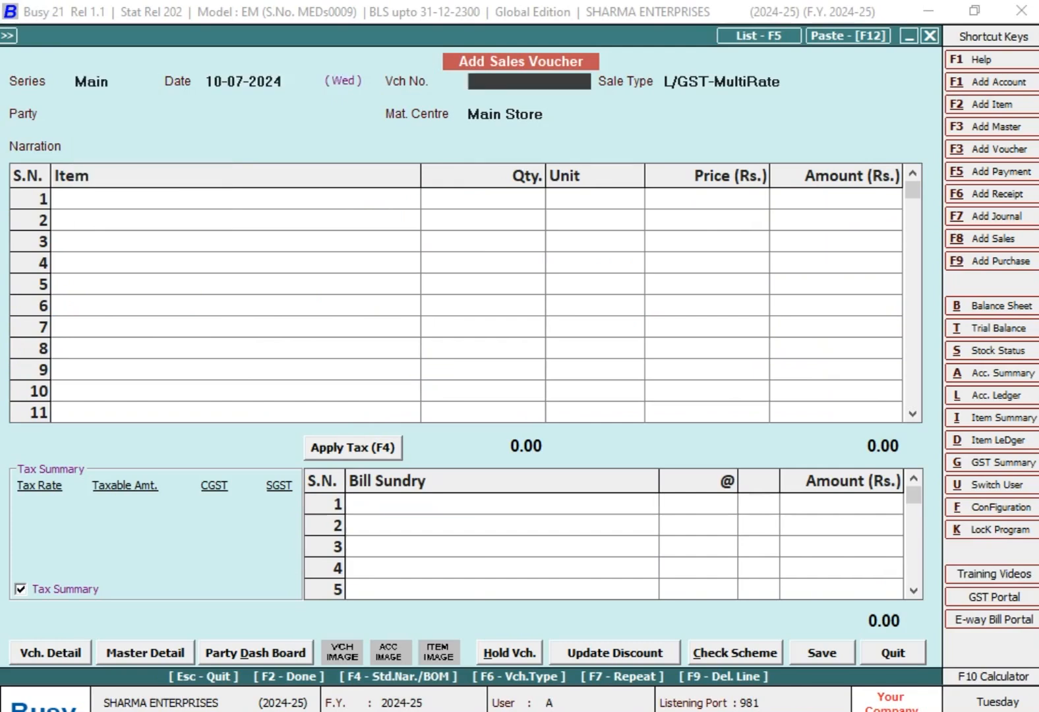
pyautogui.write('115')
pyautogui.press('Return')
pyautogui.press('Return')
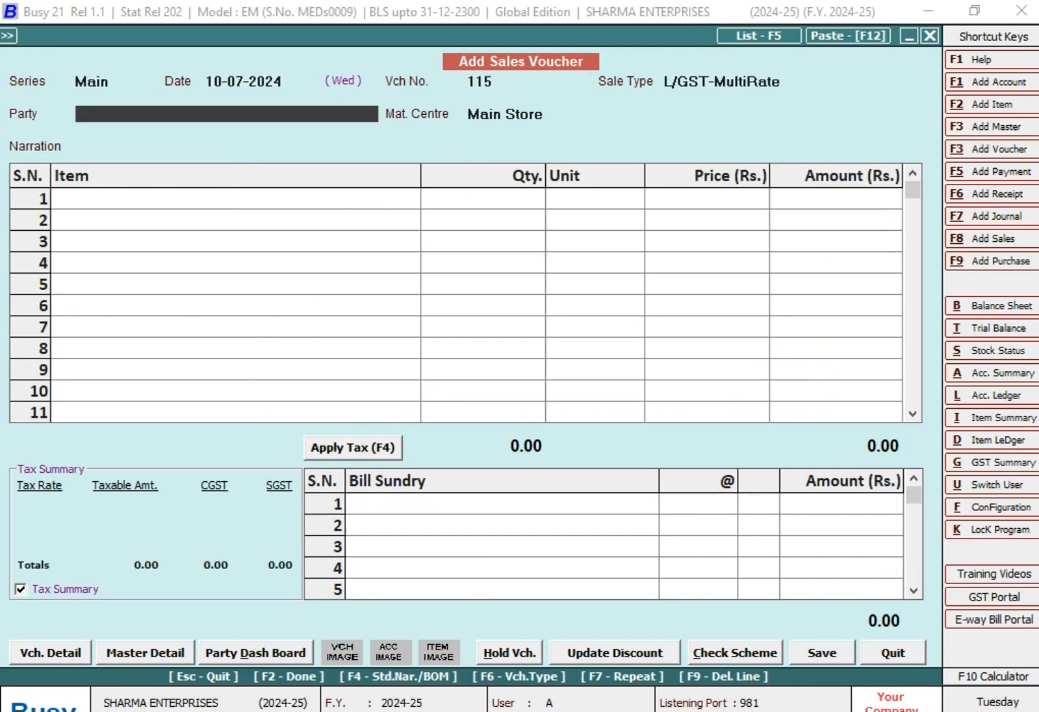
pyautogui.write('mr')
pyautogui.press('Down')
# - Add 120 Pcs. of HARDWARE ITEM at a price of 310 and apply the CGST and SGST bill sundries
pyautogui.press('Return')
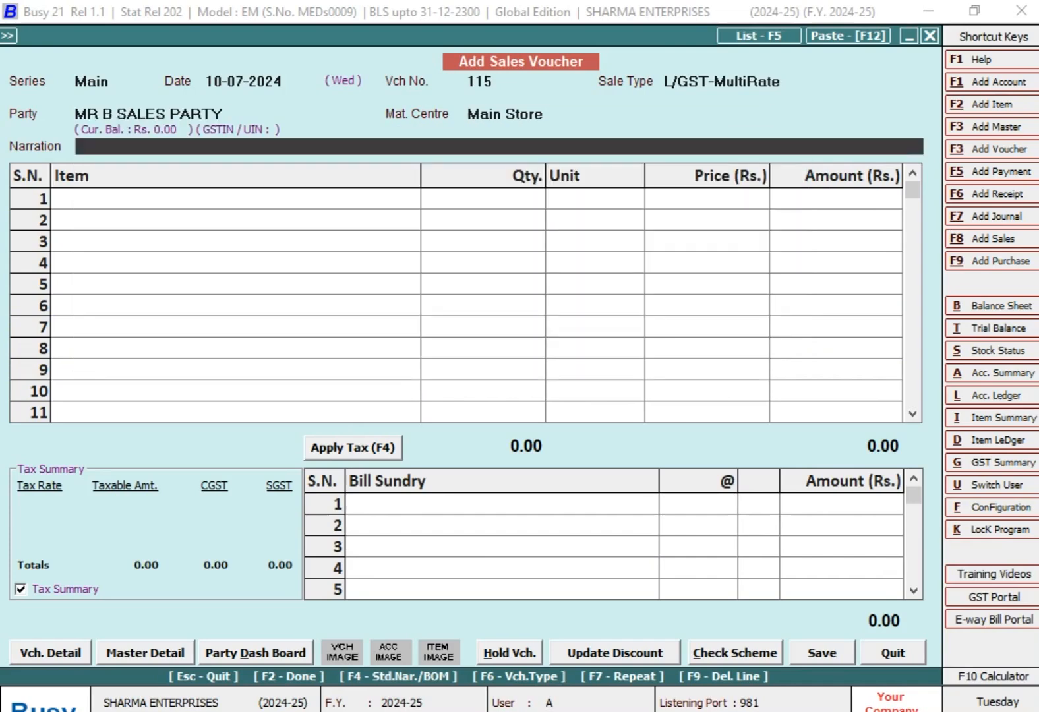
pyautogui.press('Return')
pyautogui.write('h')
pyautogui.press('Return')
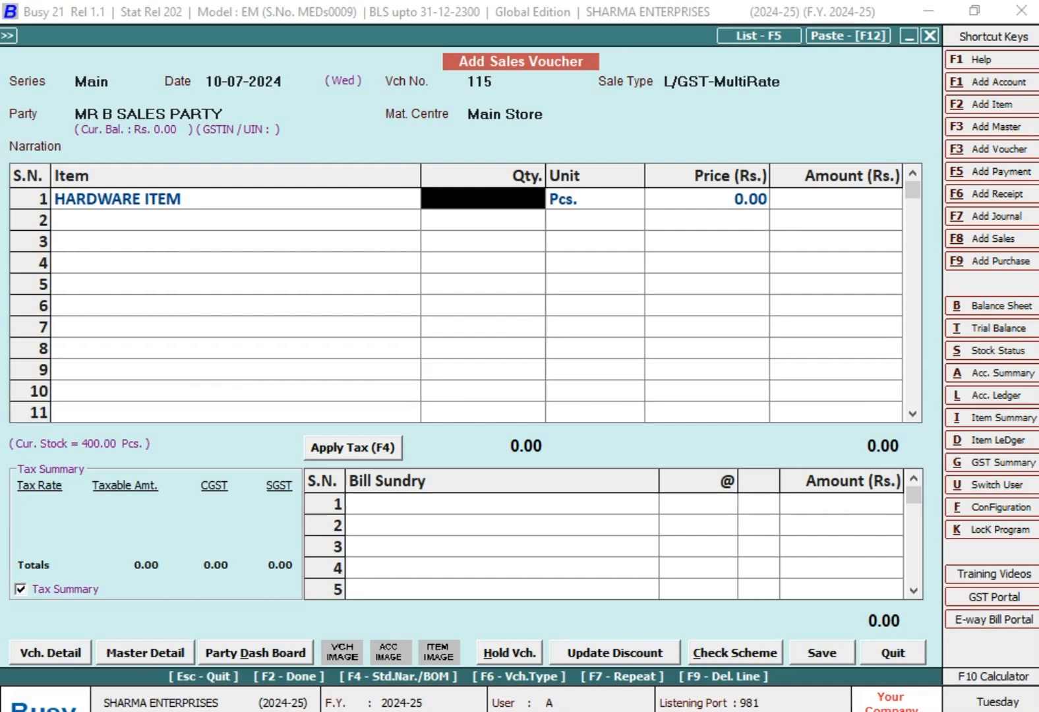
pyautogui.write('120')
pyautogui.press('Return')
pyautogui.write('310')
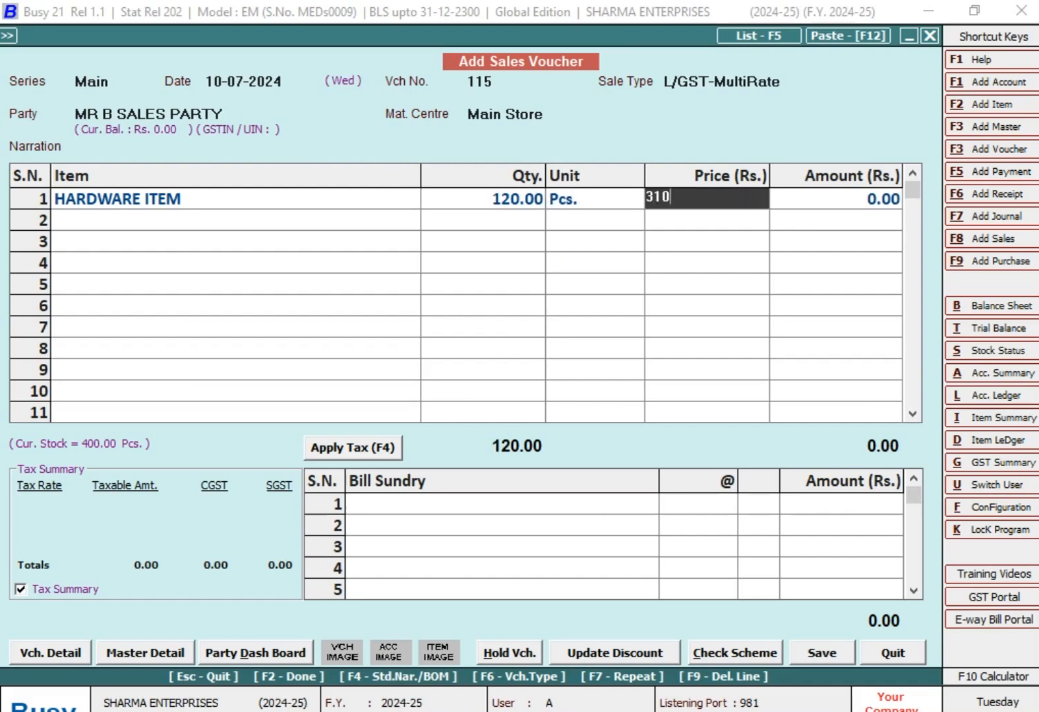
pyautogui.press('Return')
pyautogui.press('Return')
pyautogui.press('Return')
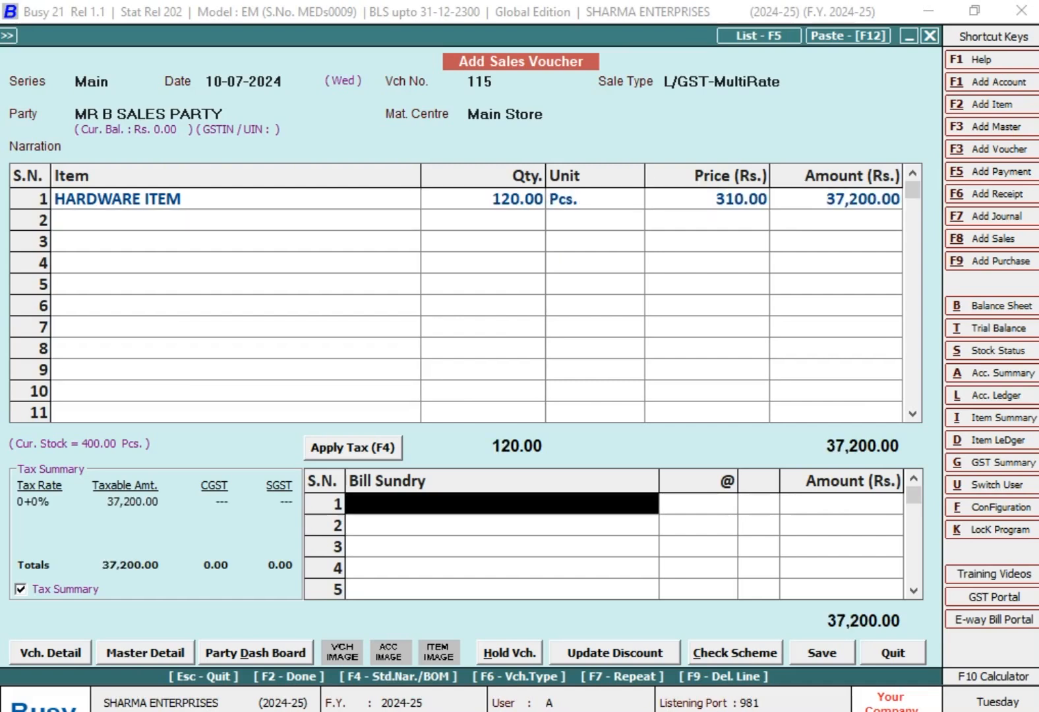
pyautogui.write('cg')
pyautogui.press('Return')
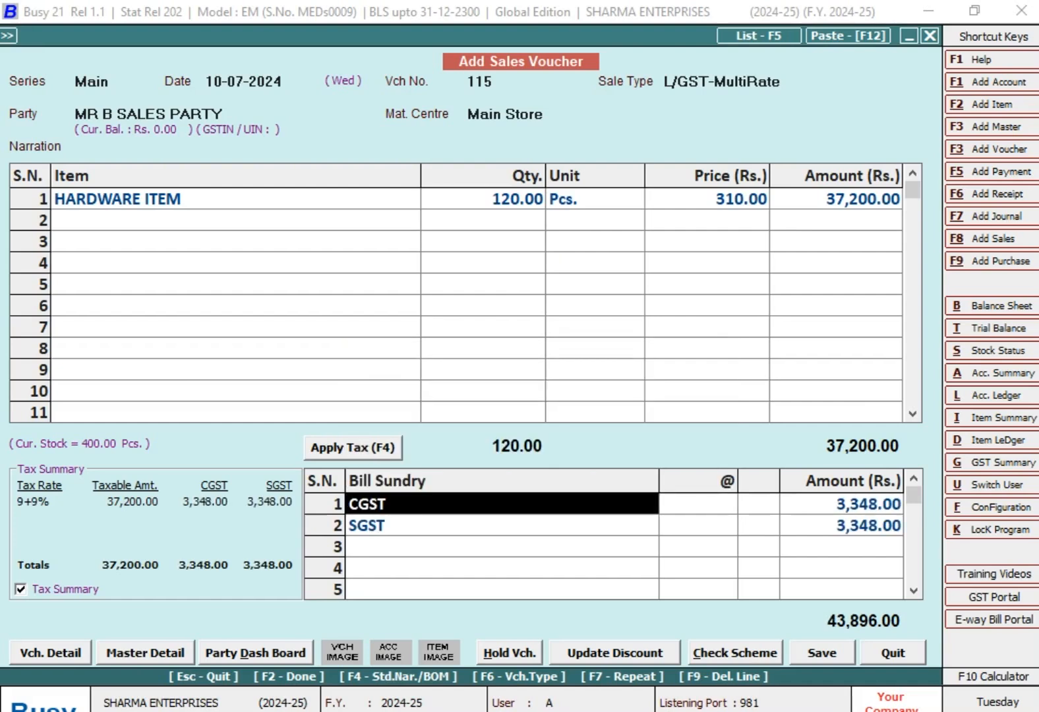
# - Compare the voucher amount with MR. B's first target in the TARGETS workbook in Excel and return to the Busy sales voucher
pyautogui.hotkey('alt', 'Tab')
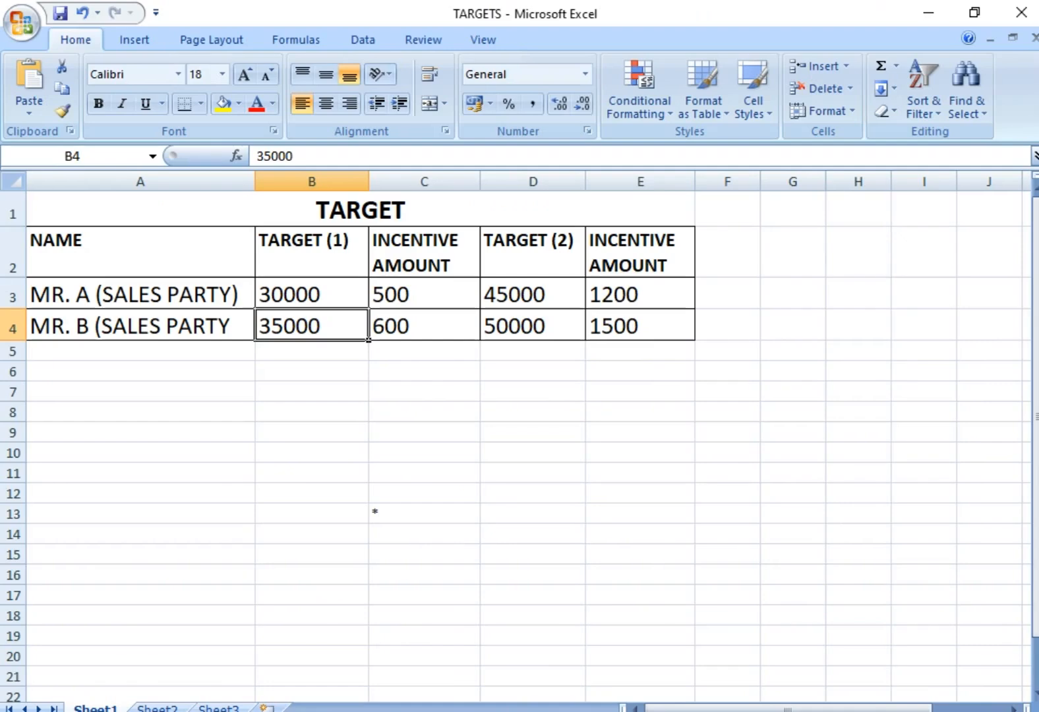
pyautogui.click(330, 365)
pyautogui.click(315, 328)
pyautogui.hotkey('alt', 'Tab')
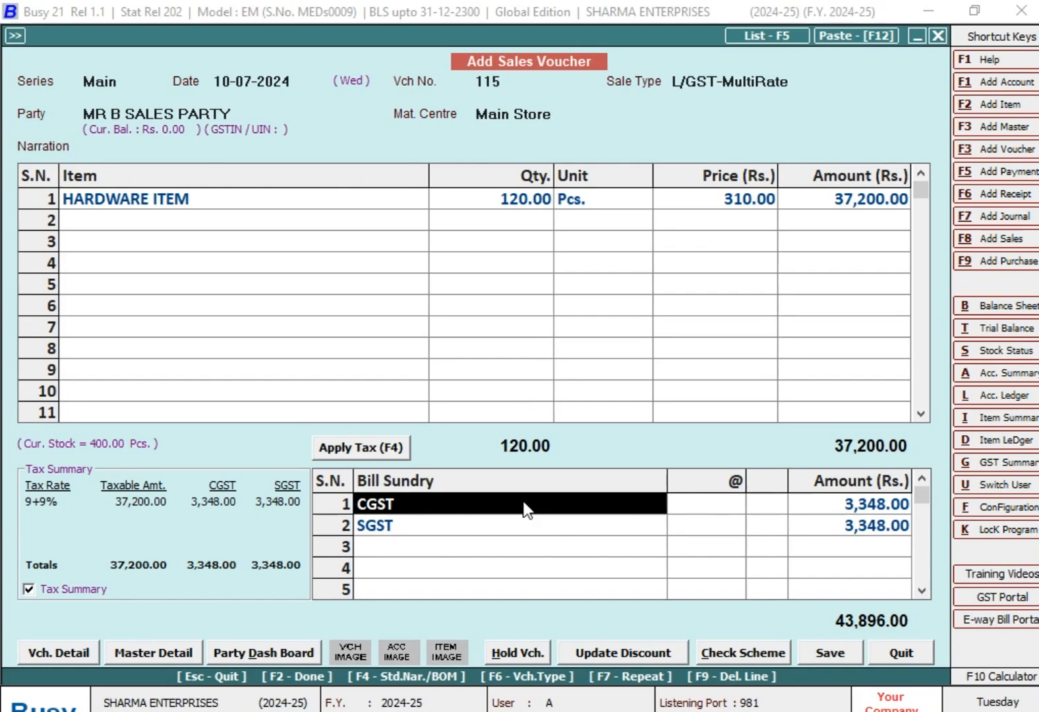
# - Save sales voucher 115 with its bill reference, skip printing the invoice and leave voucher entry
pyautogui.press('F2')
pyautogui.press('F2')
pyautogui.press('Return')
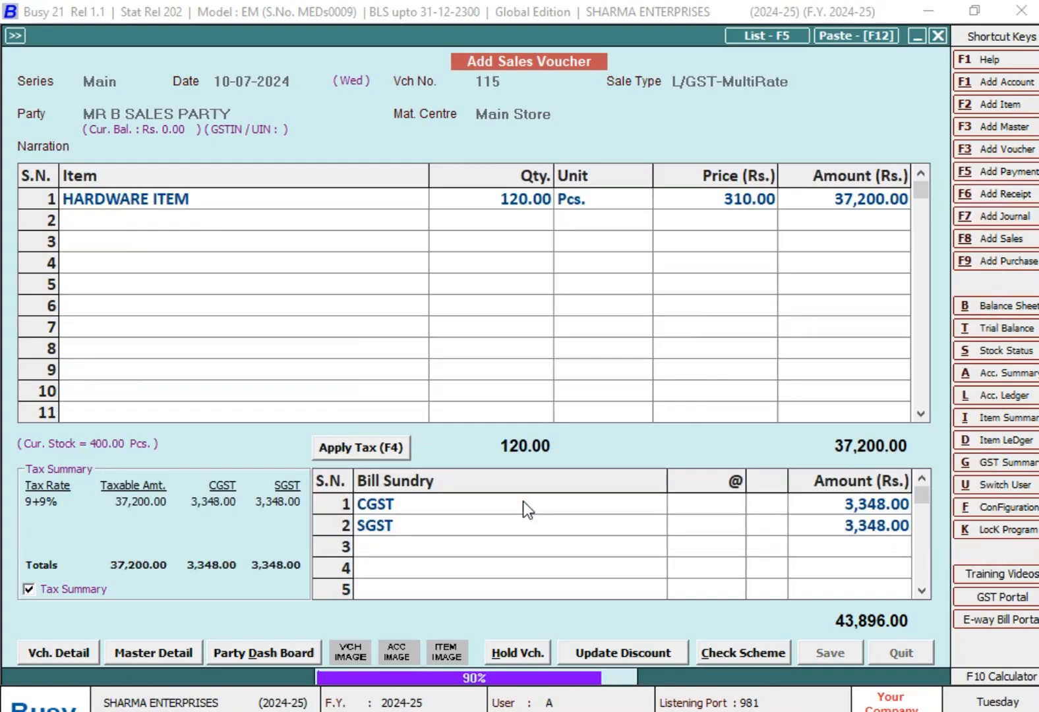
pyautogui.press('n')
pyautogui.press('Escape')
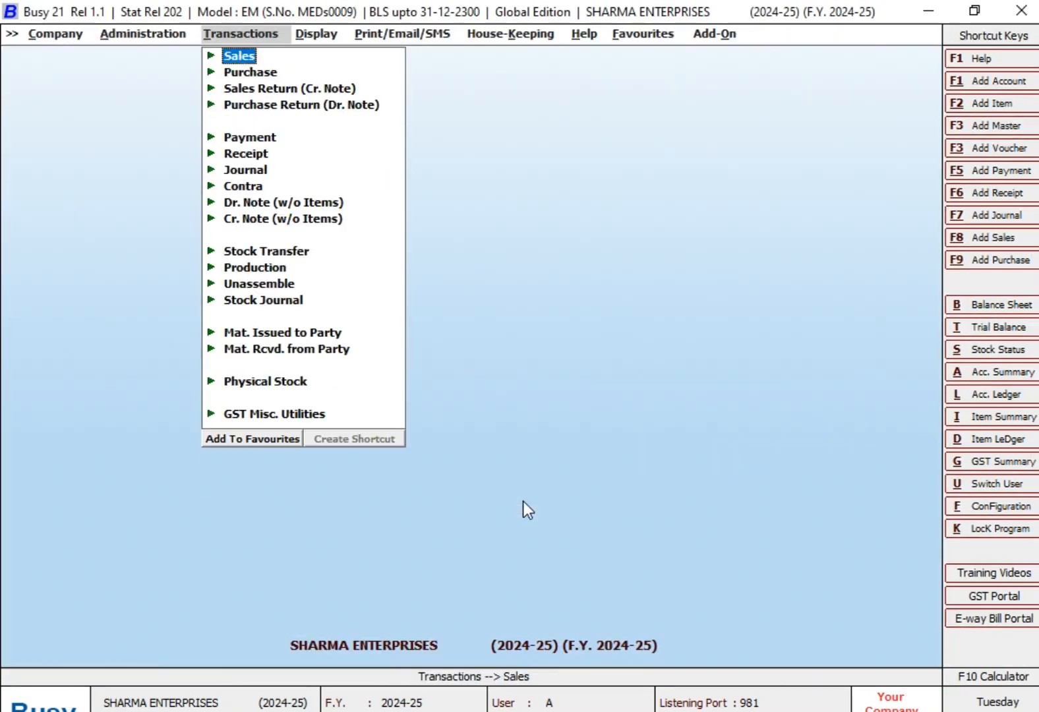
# - Open the sales Target Variance report from the MIS reports
pyautogui.press('Right')
pyautogui.press('Down')
pyautogui.press('Down')
pyautogui.press('Down')
pyautogui.press('Down')
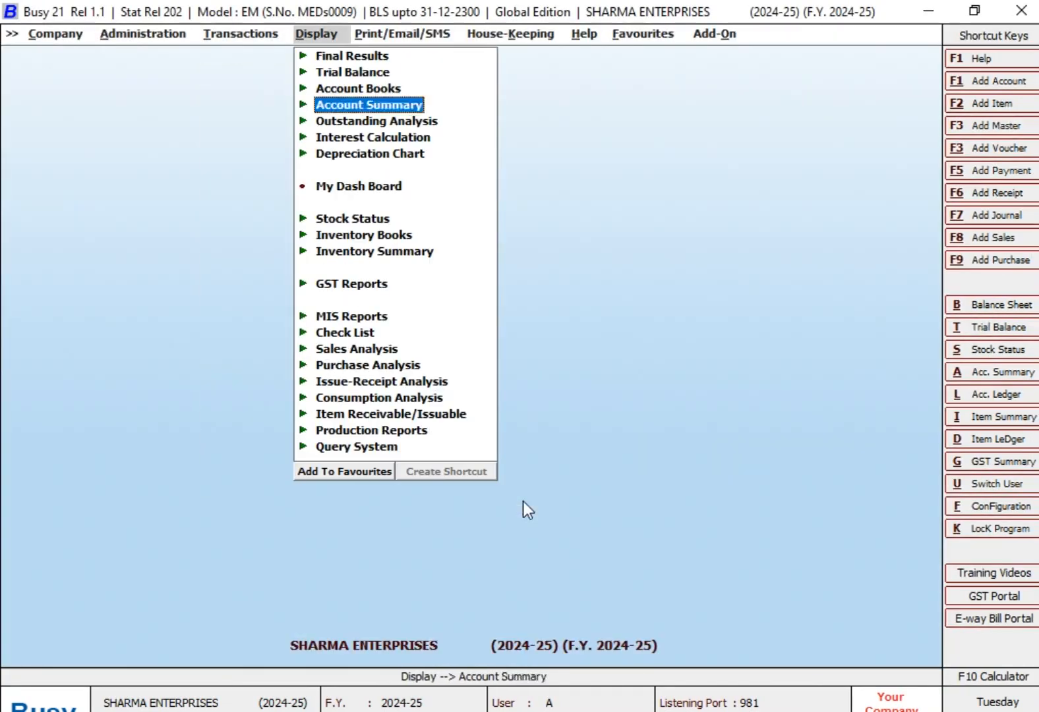
pyautogui.press('Down')
pyautogui.press('Down')
pyautogui.press('Down')
pyautogui.press('Down')
pyautogui.press('Down')
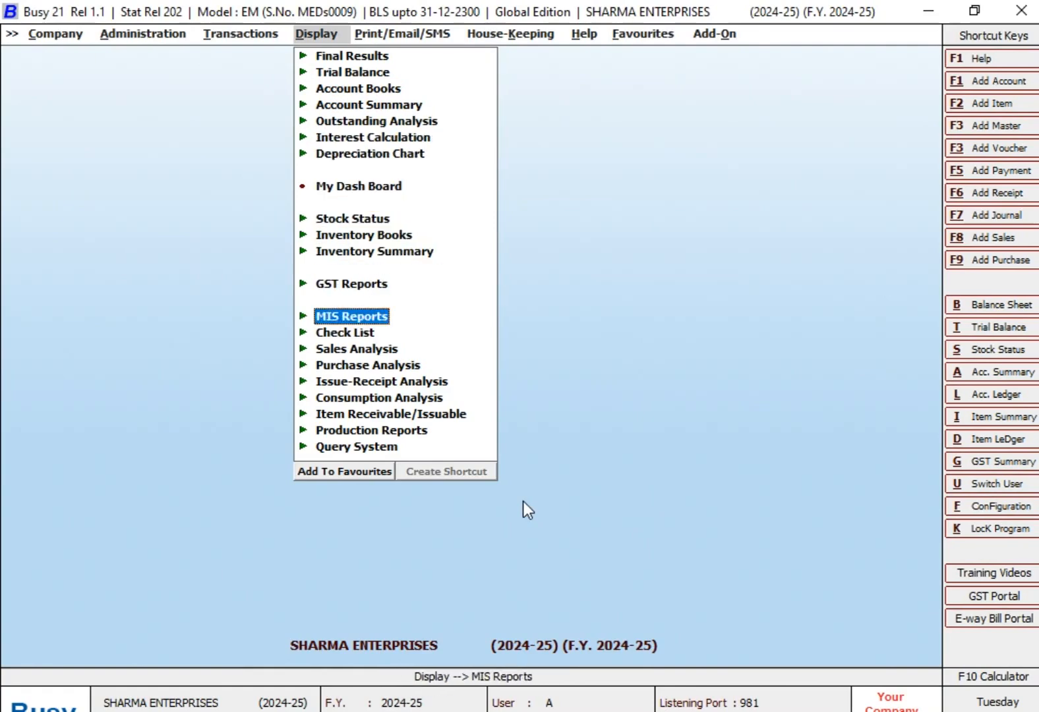
pyautogui.press('Return')
pyautogui.press('Down')
pyautogui.press('Down')
pyautogui.press('Down')
pyautogui.press('Return')
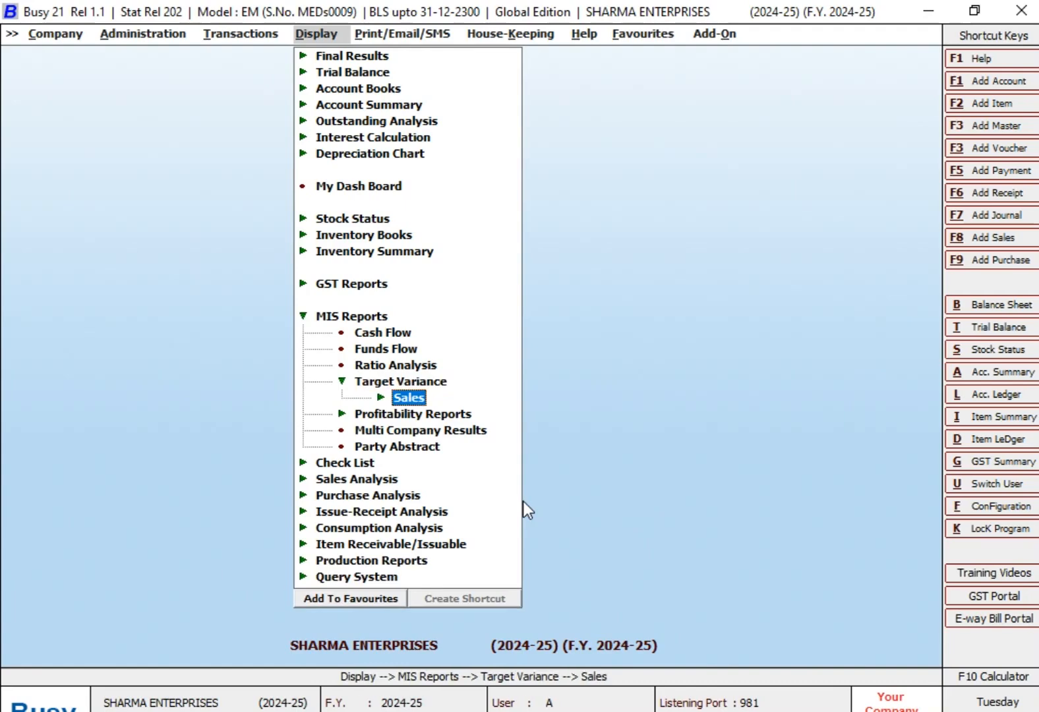
pyautogui.press('Return')
pyautogui.press('Return')
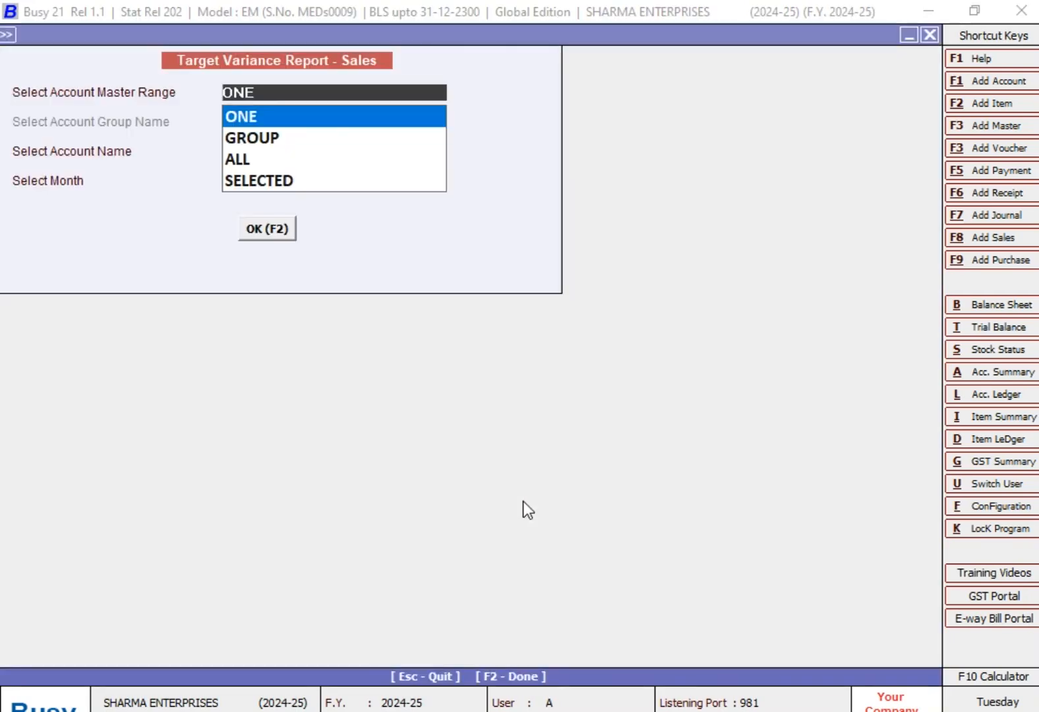
# - Generate the variance report for the single account MR B SALES PARTY for July and dismiss the antivirus notification
pyautogui.press('Return')
pyautogui.write('m')
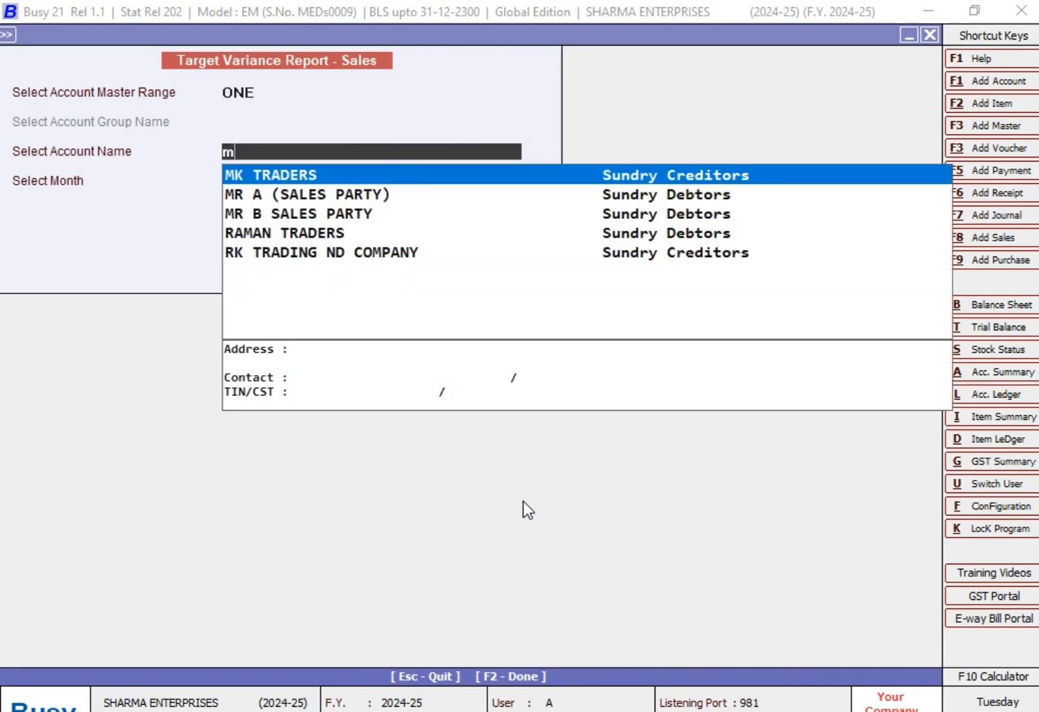
pyautogui.write('r')
pyautogui.press('Down')
pyautogui.press('Return')
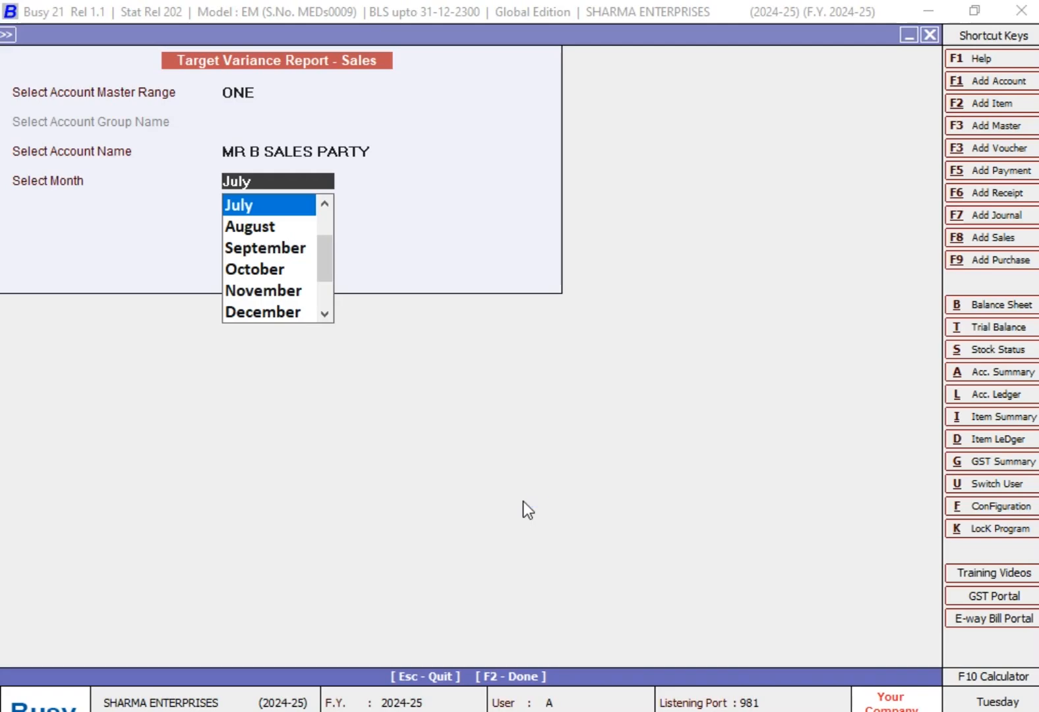
pyautogui.press('Return')
pyautogui.press('Return')
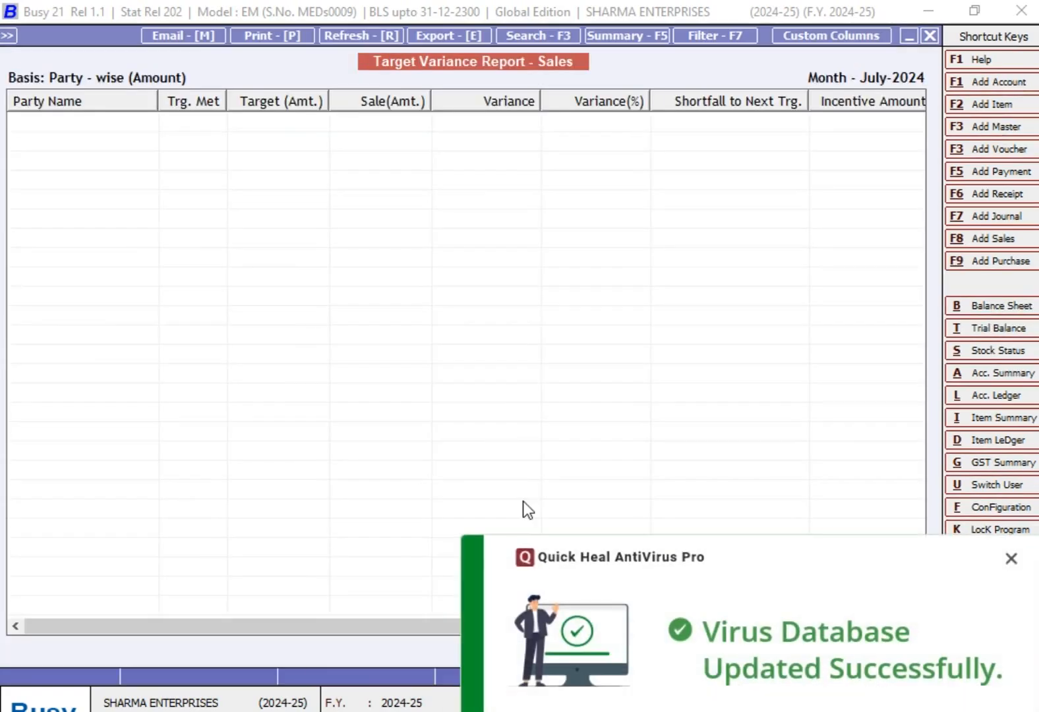
pyautogui.click(1011, 558)
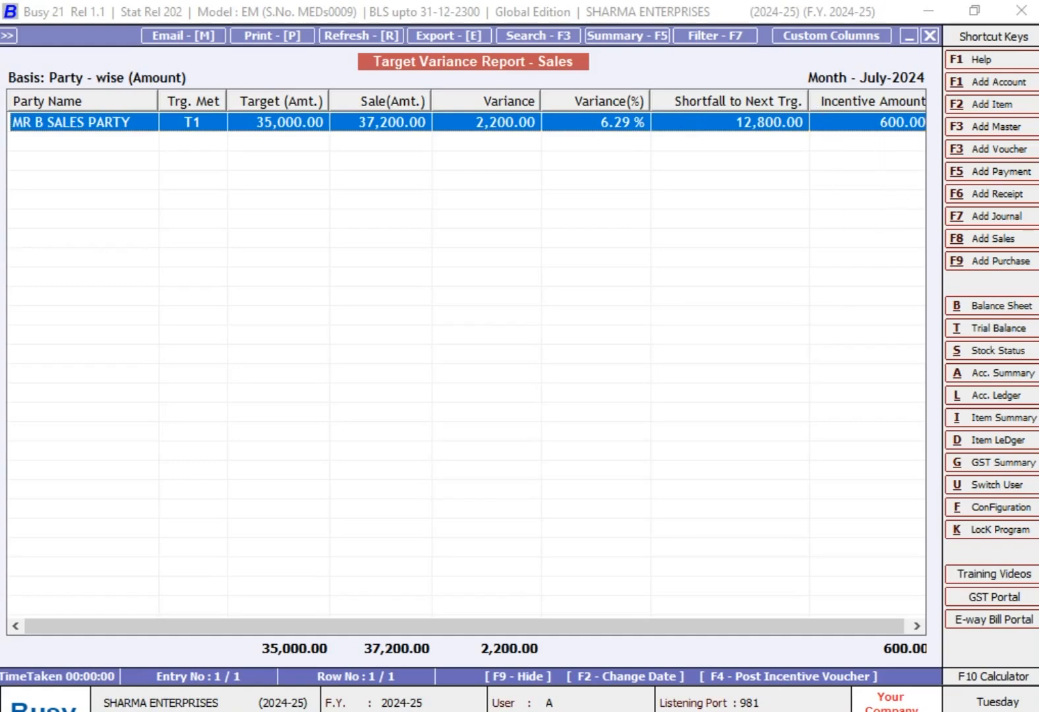
# - Compare the report with MR. B's first incentive amount and second target in the TARGETS workbook in Excel, returning to Busy
pyautogui.hotkey('alt', 'Tab')
pyautogui.click(409, 330)
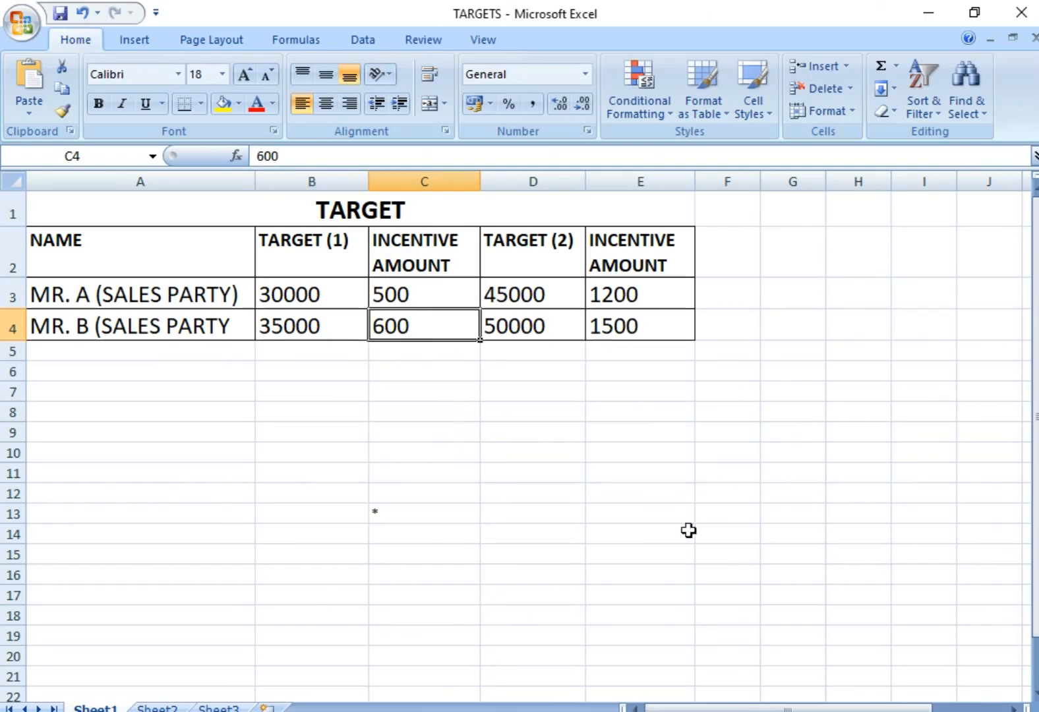
pyautogui.hotkey('alt', 'Tab')
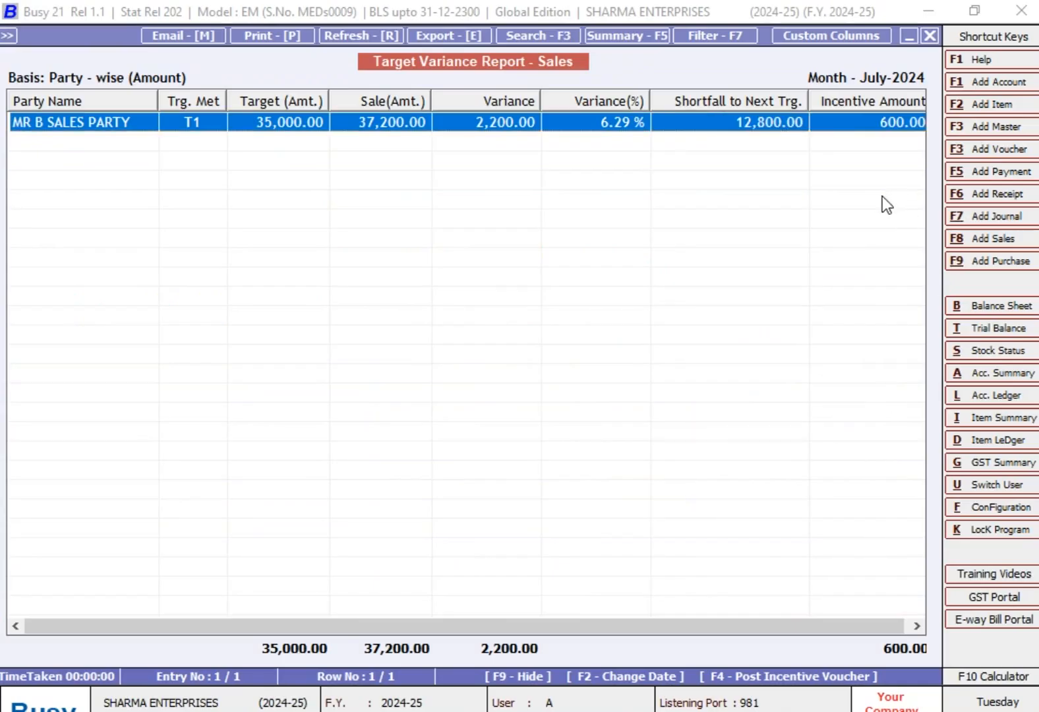
pyautogui.hotkey('alt', 'Tab')
pyautogui.click(540, 331)
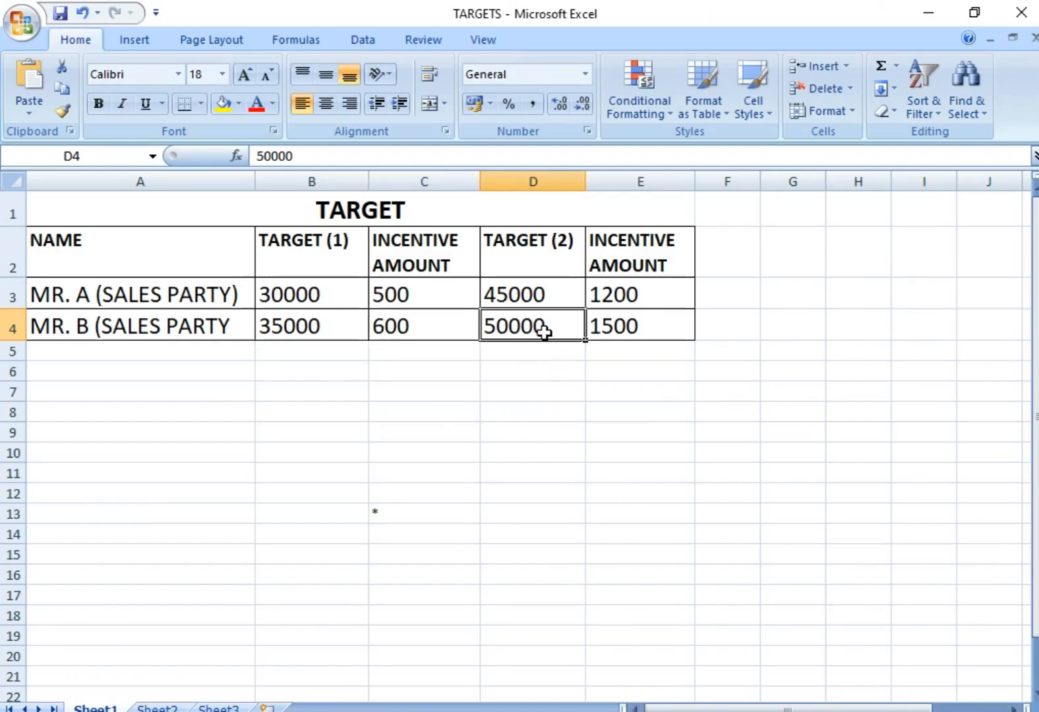
pyautogui.hotkey('alt', 'Tab')
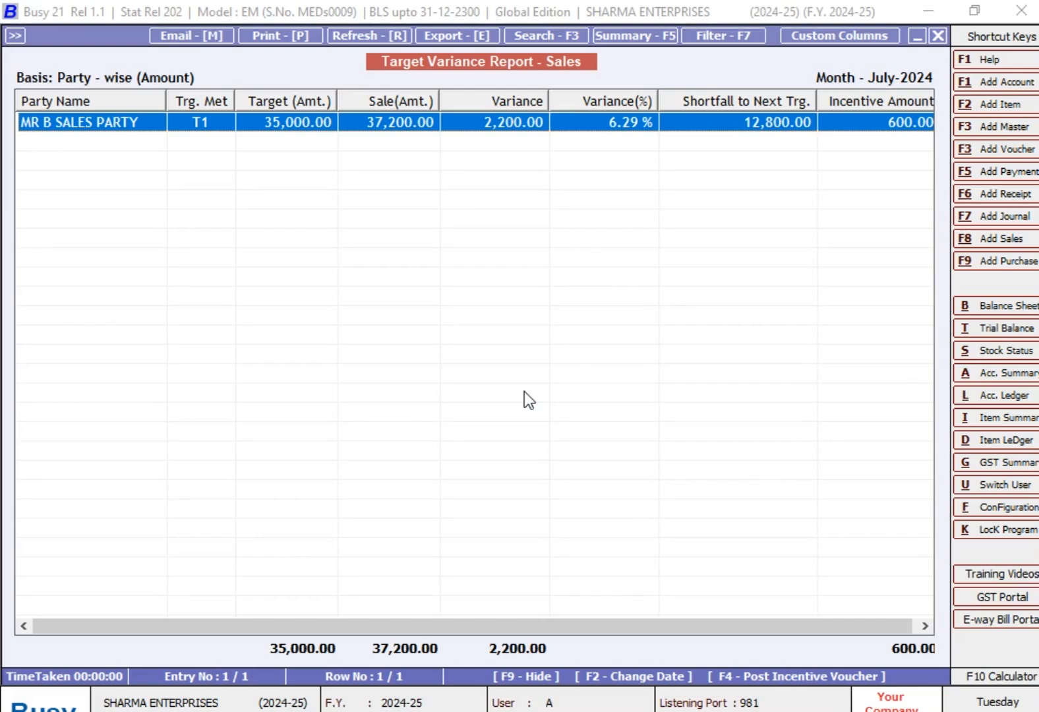
# - Close the variance report and start a new sales voucher in series Main
pyautogui.press('Escape')
pyautogui.press('Escape')
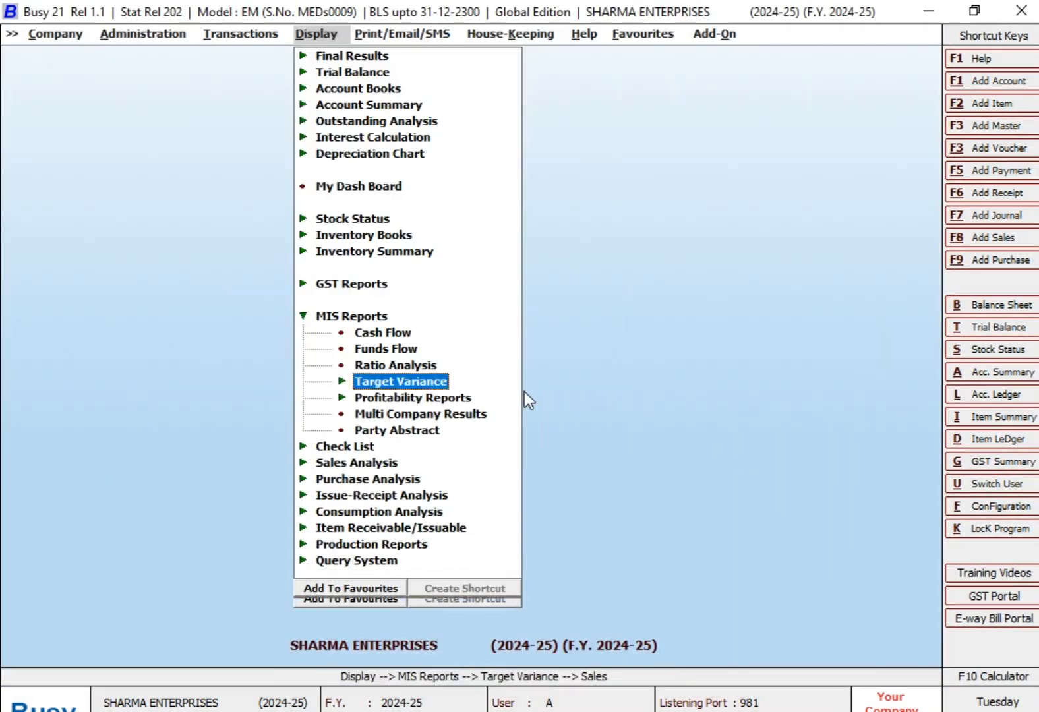
pyautogui.press('F8')
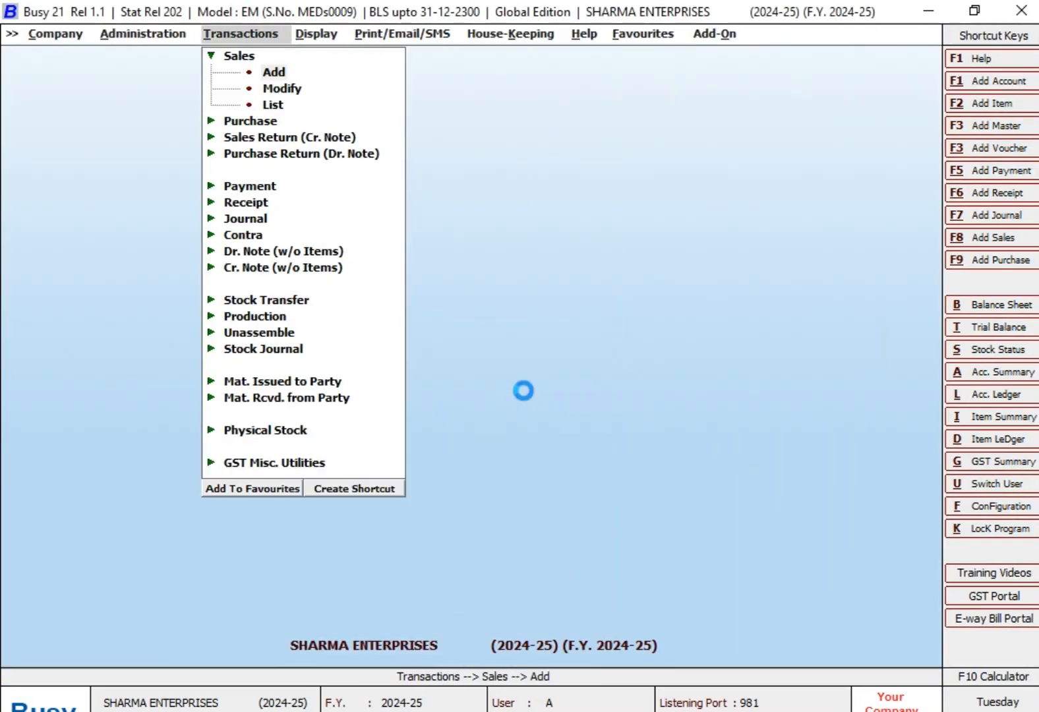
pyautogui.press('Return')
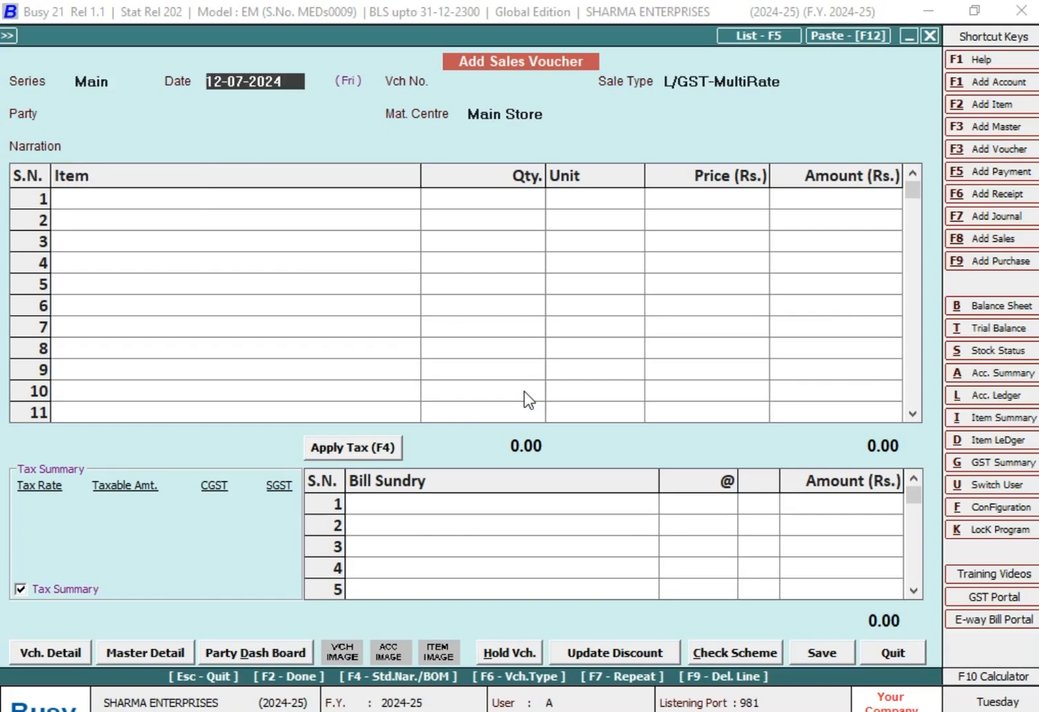
# - Fill in the voucher header with date 18-07-2024, voucher number 130 and party MR B SALES PARTY
pyautogui.write('18-7')
pyautogui.press('Return')
pyautogui.press('Return')
pyautogui.press('Return')
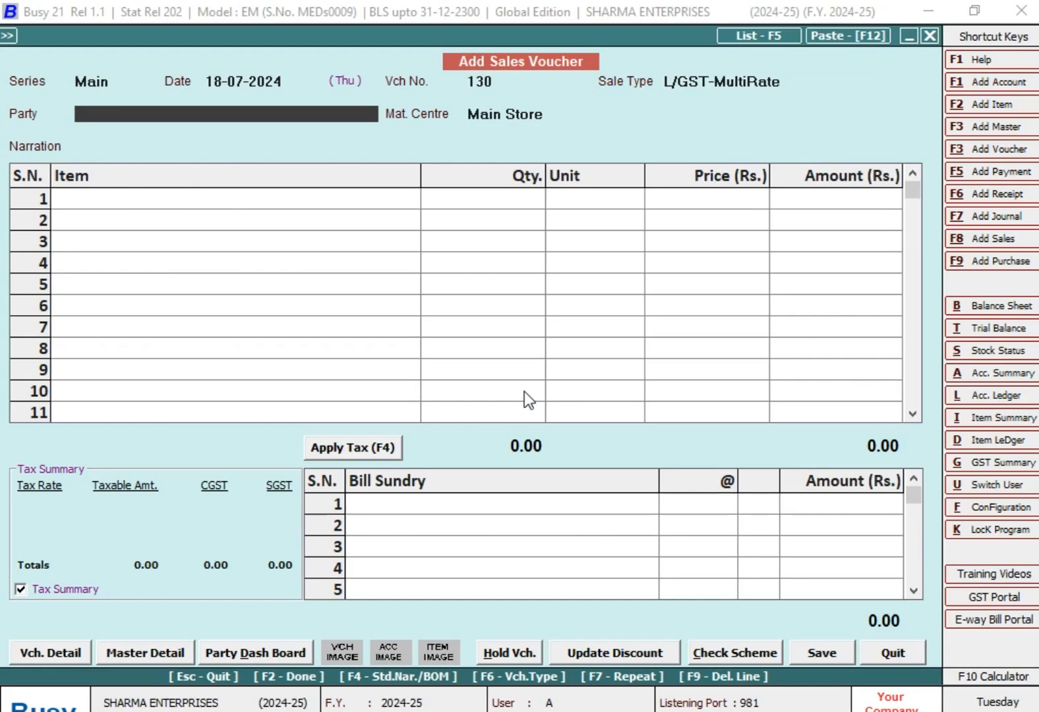
pyautogui.write('mr')
pyautogui.press('Down')
# - Add 60 Pcs. of HARDWARE ITEM at a price of 310 and apply the CGST and SGST bill sundries
pyautogui.press('Return')
pyautogui.press('Return')
pyautogui.press('Return')
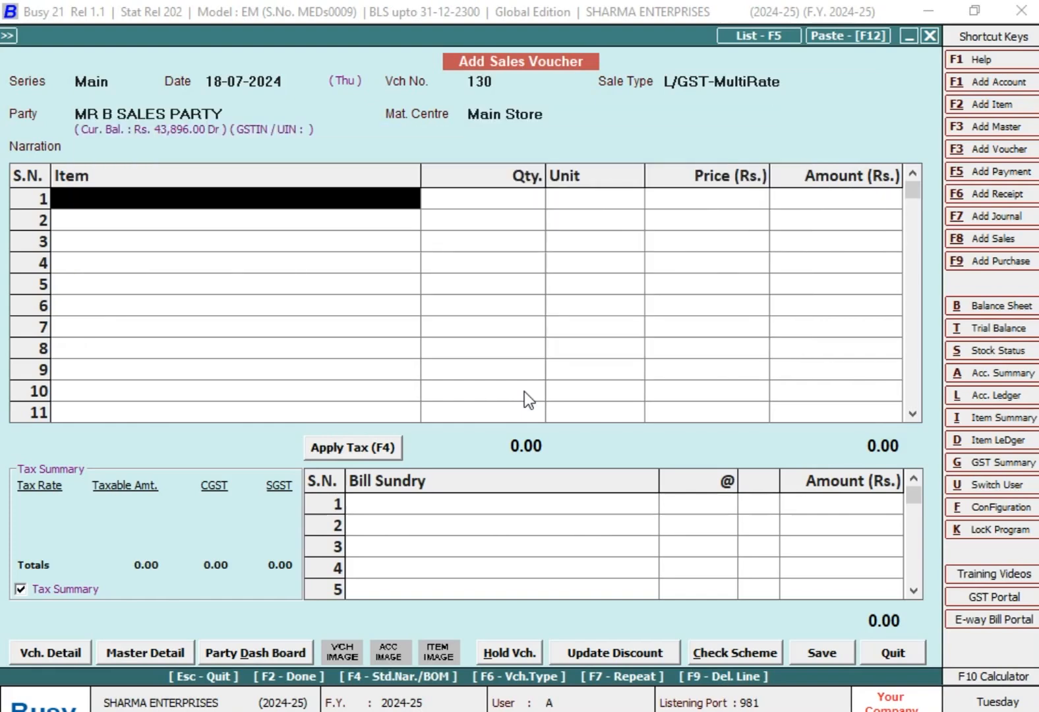
pyautogui.write('h')
pyautogui.press('Return')
pyautogui.write('60')
pyautogui.press('Return')
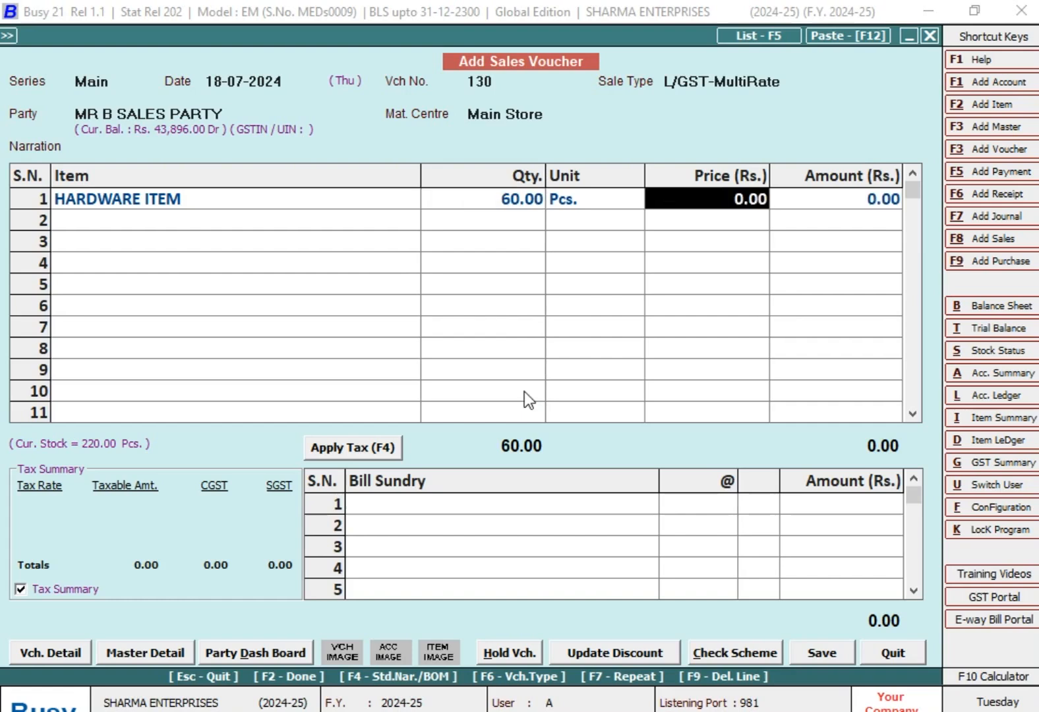
pyautogui.write('310')
pyautogui.press('Return')
pyautogui.press('Return')
pyautogui.press('Return')
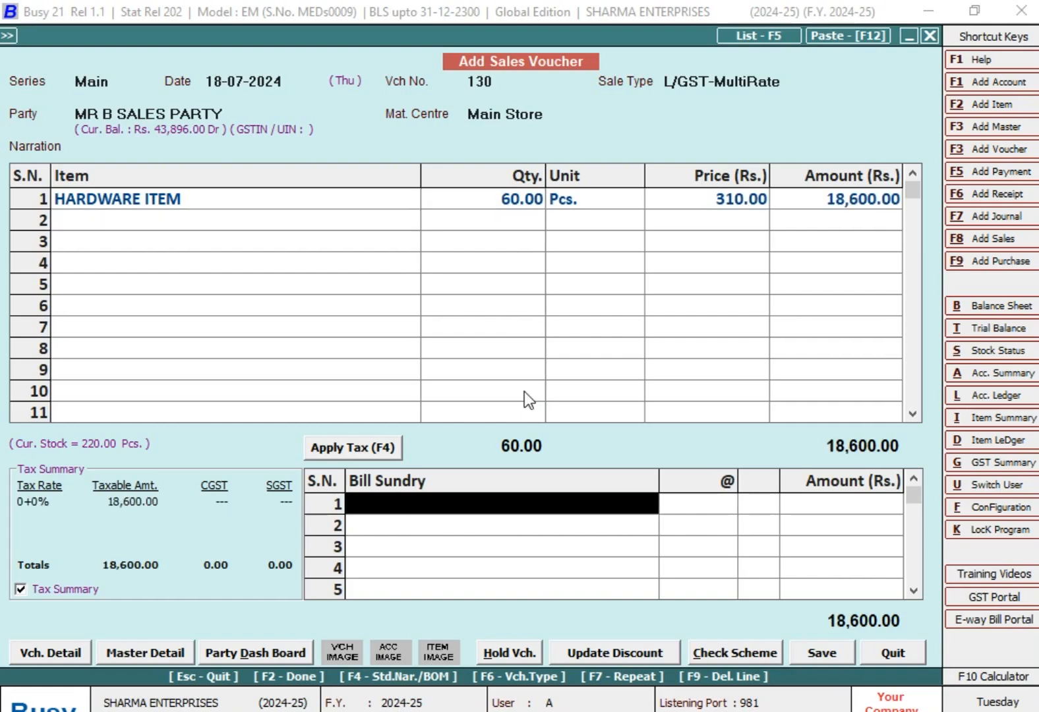
pyautogui.write('cg')
pyautogui.press('Return')
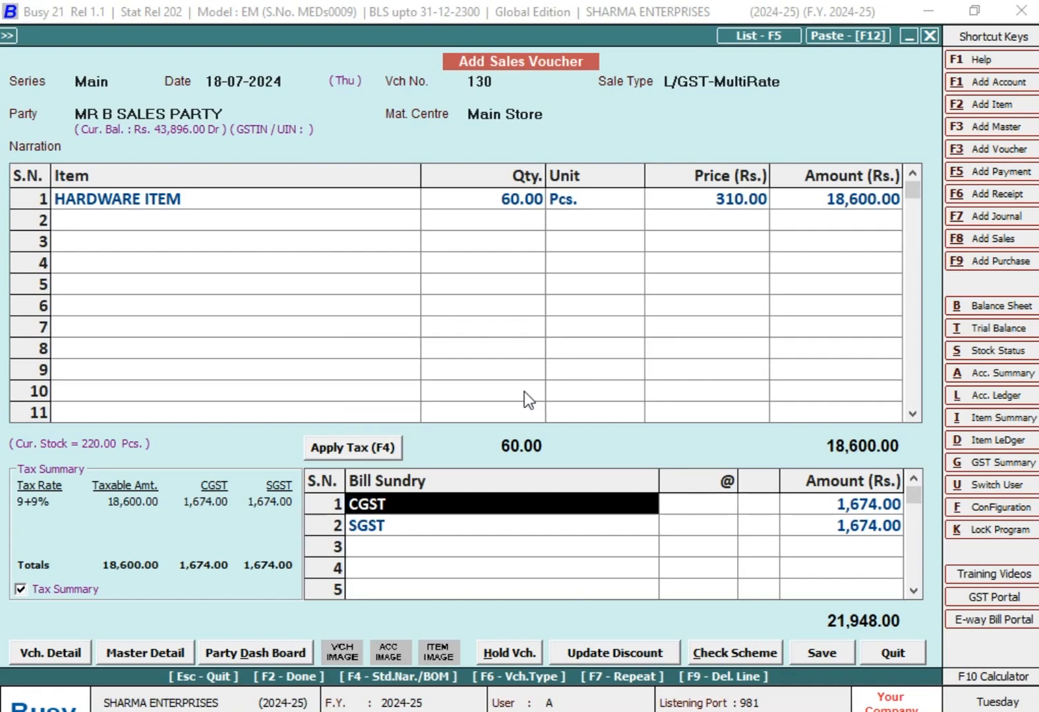
# - Save the voucher with New Ref. 130 as its bill reference, skip printing the invoice and leave voucher entry
pyautogui.press('F2')
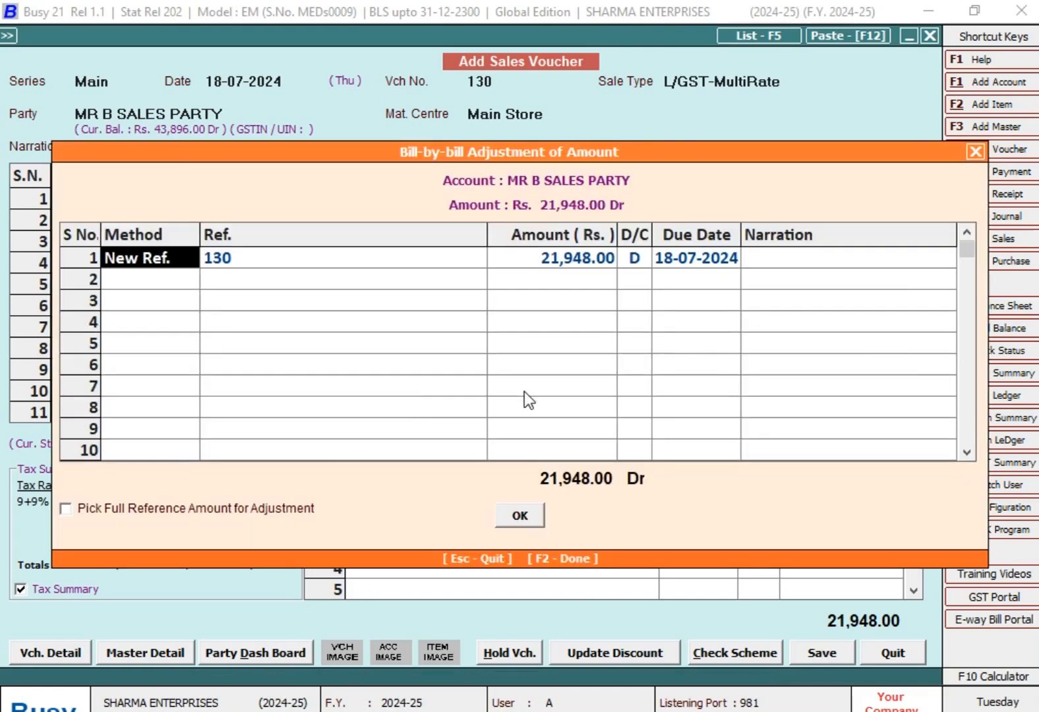
pyautogui.press('F2')
pyautogui.press('Return')
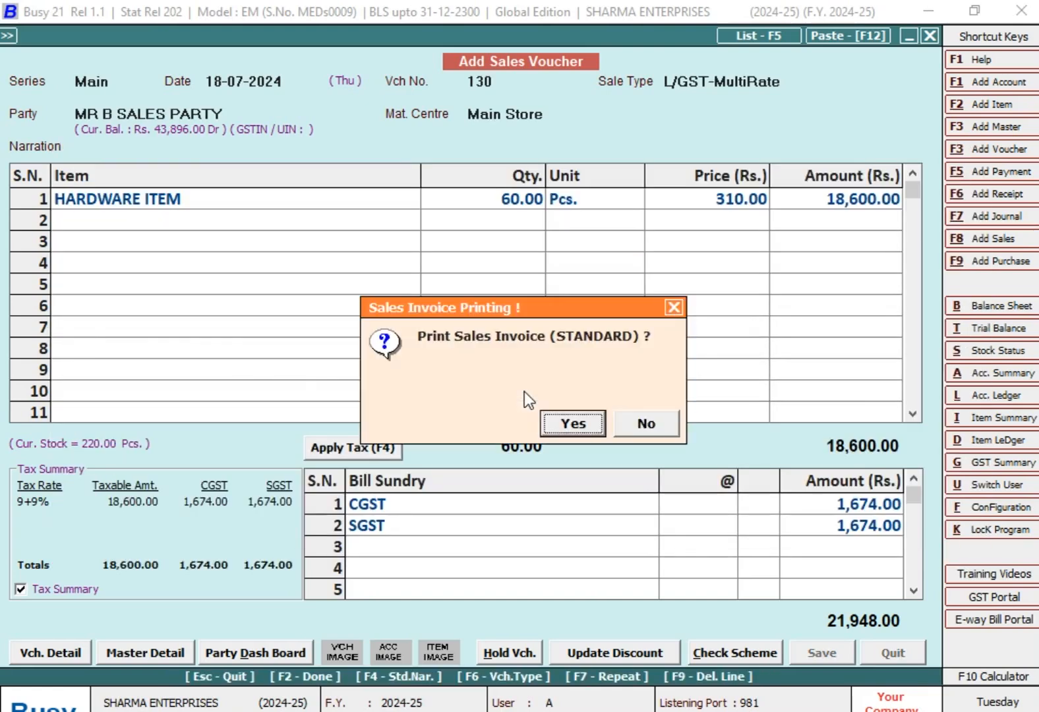
pyautogui.press('Escape')
pyautogui.press('Escape')
pyautogui.press('Escape')
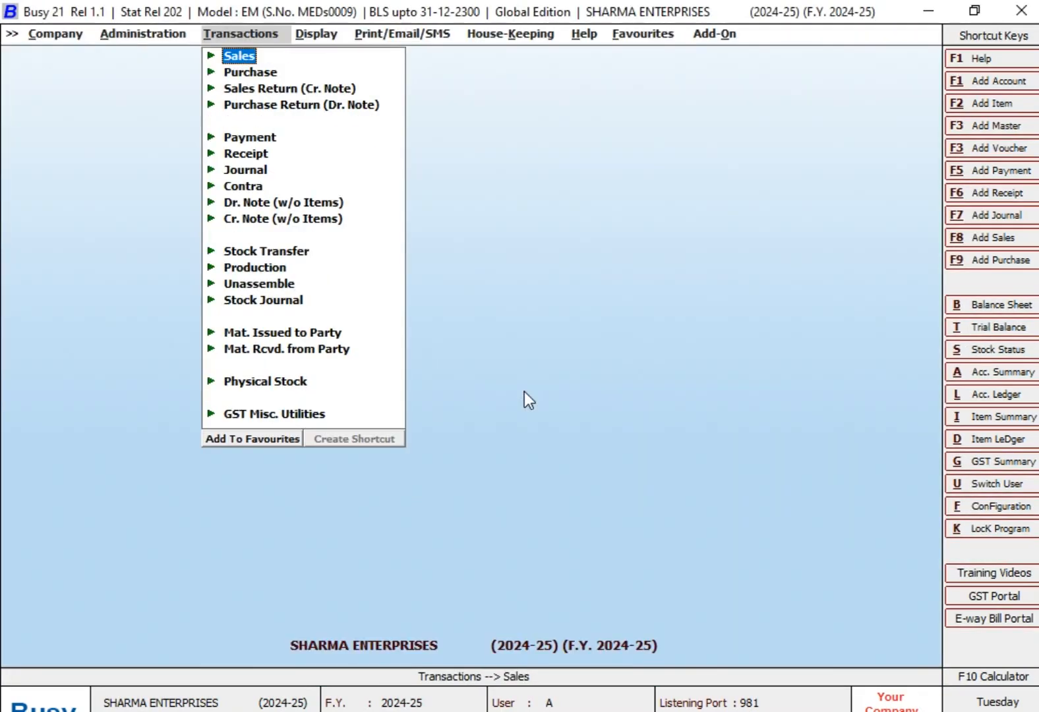
# - Reopen the sales Target Variance report from the MIS reports
pyautogui.press('Right')
pyautogui.press('Return')
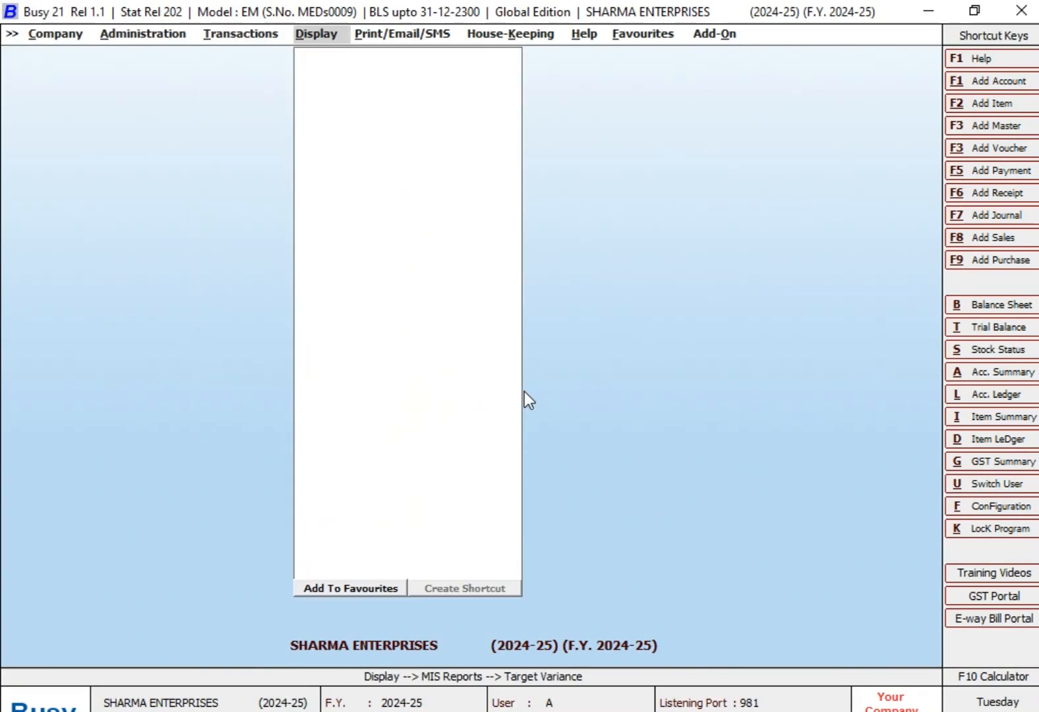
pyautogui.press('Escape')
pyautogui.press('Escape')
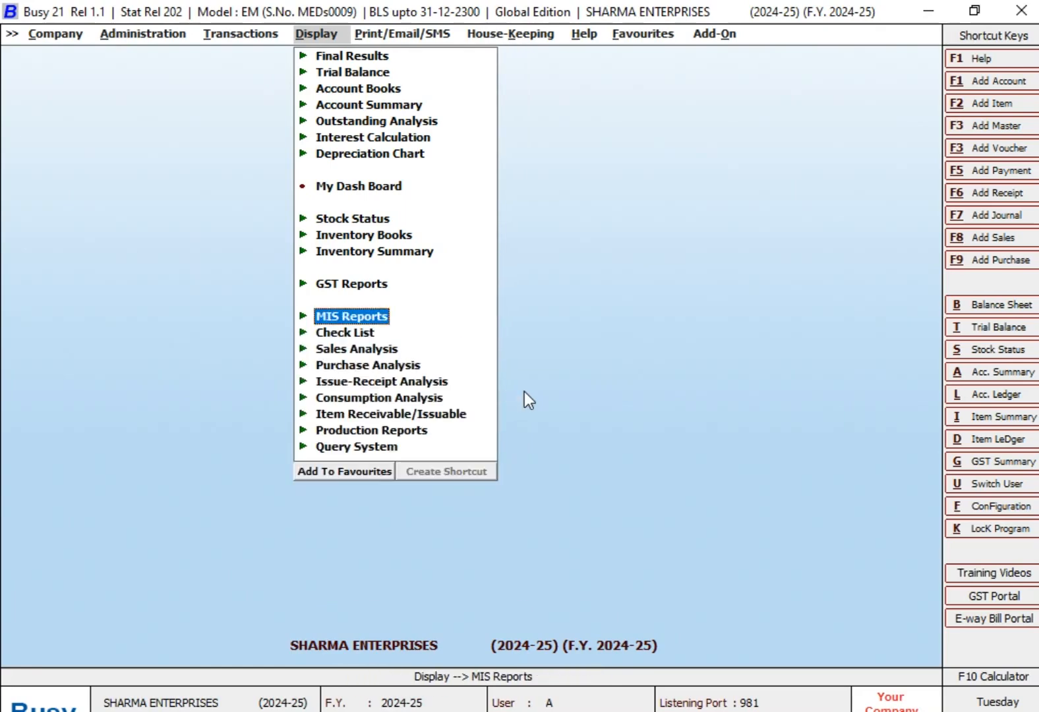
pyautogui.press('Return')
pyautogui.press('Down')
pyautogui.press('Down')
pyautogui.press('Down')
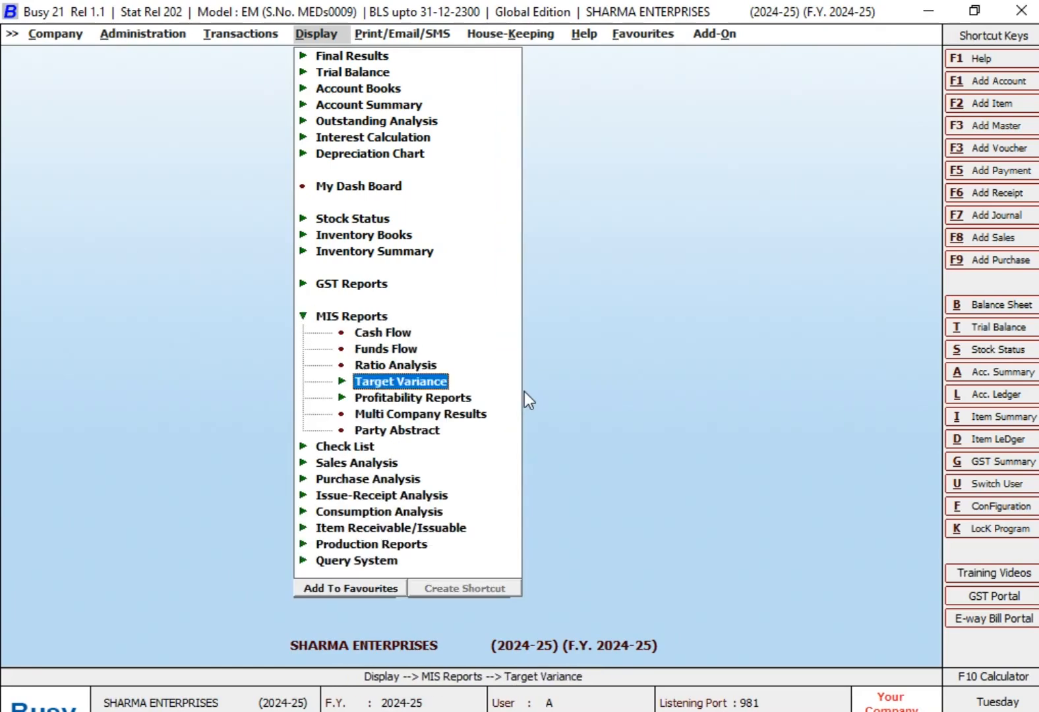
pyautogui.press('Return')
pyautogui.press('Return')
pyautogui.press('Return')
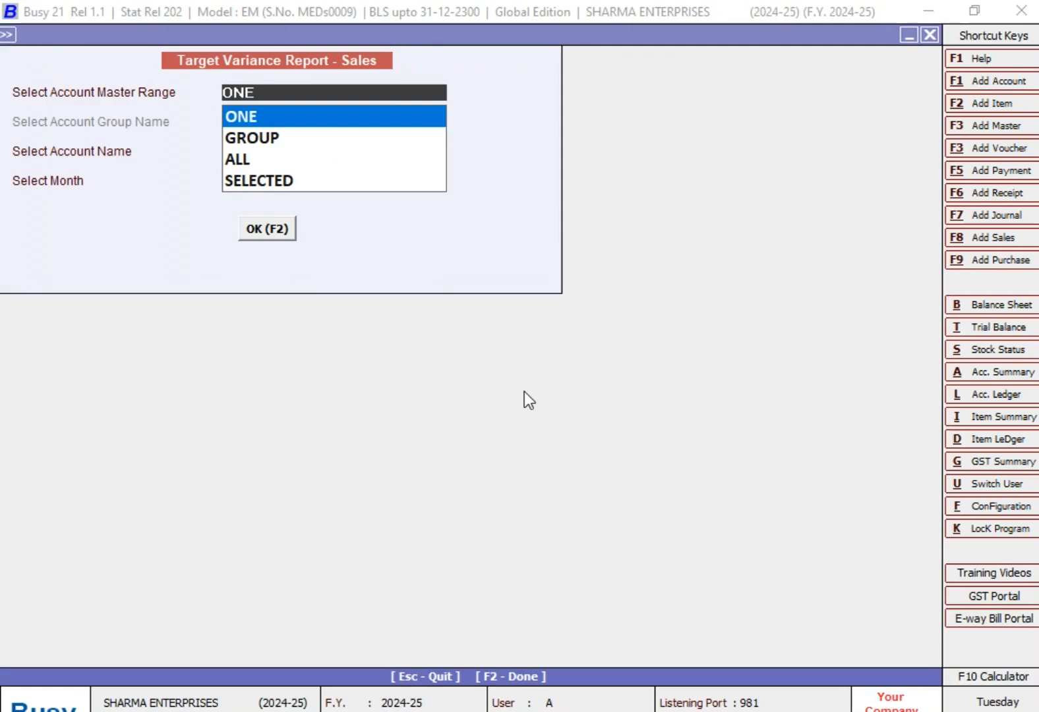
# - Generate the July variance report for the single account MR B SALES PARTY
pyautogui.press('Return')
pyautogui.press('Return')
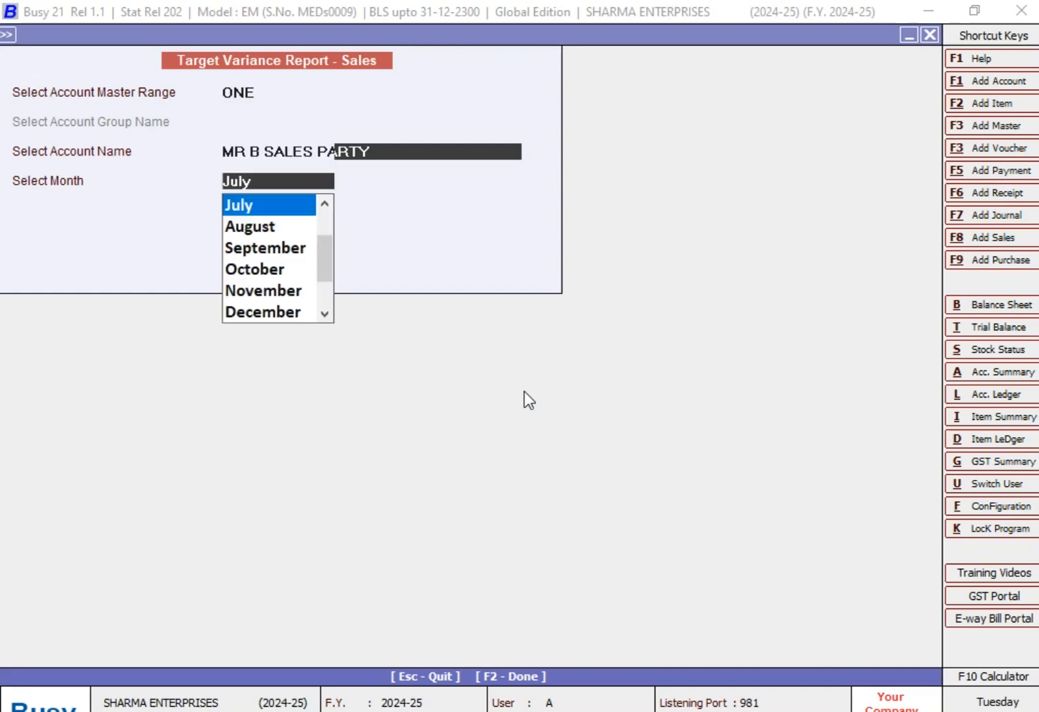
pyautogui.press('Return')
pyautogui.press('Return')
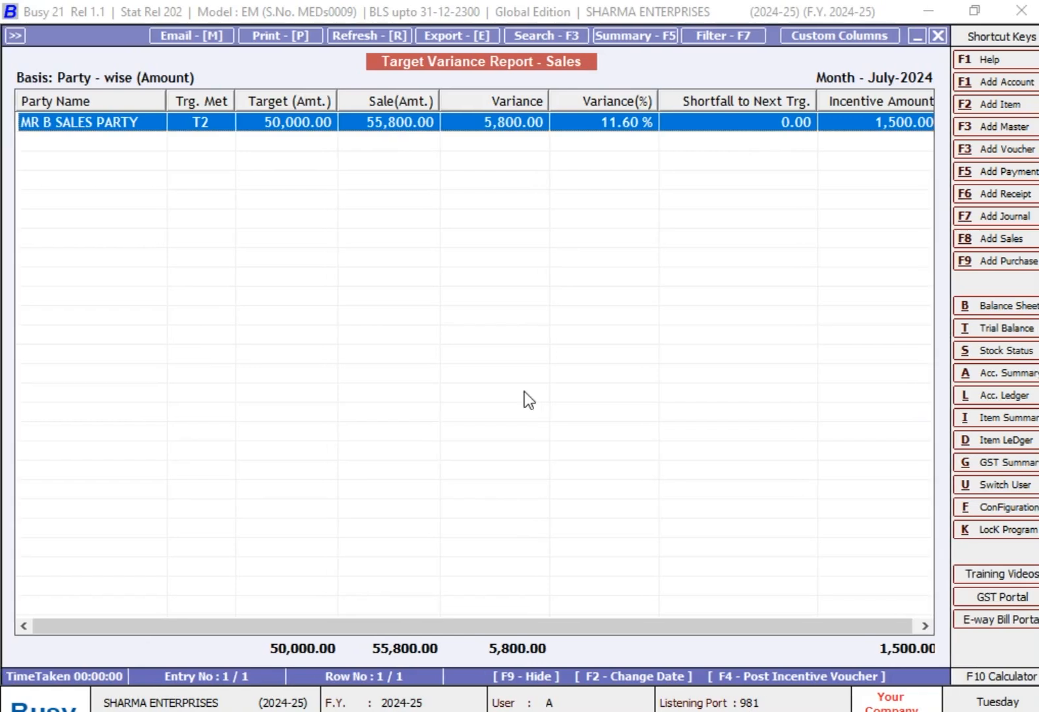
# - Examine the July sales transactions behind MR B SALES PARTY's variance figures and return to the report
pyautogui.press('Return')
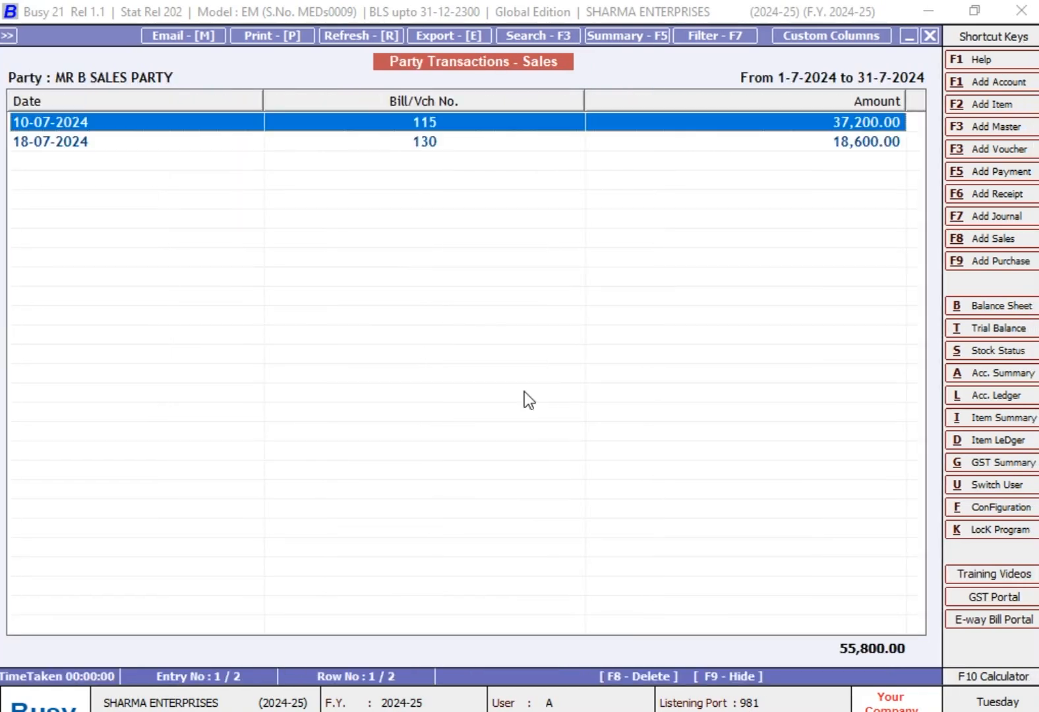
pyautogui.press('Down')
pyautogui.press('Up')
pyautogui.press('Down')
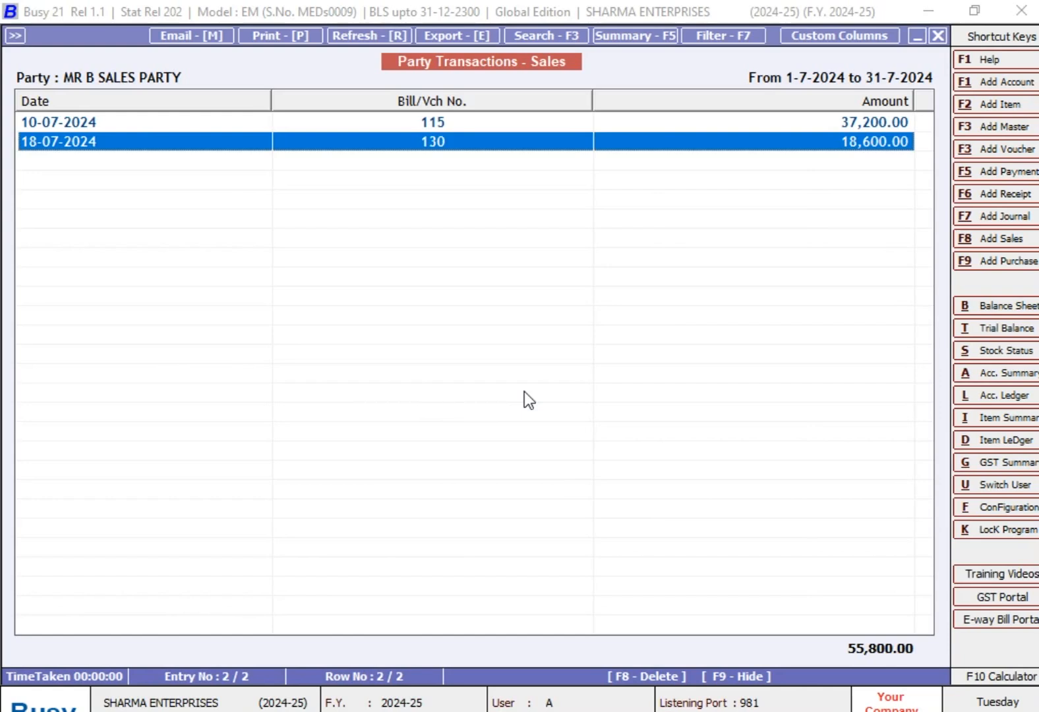
pyautogui.press('Escape')
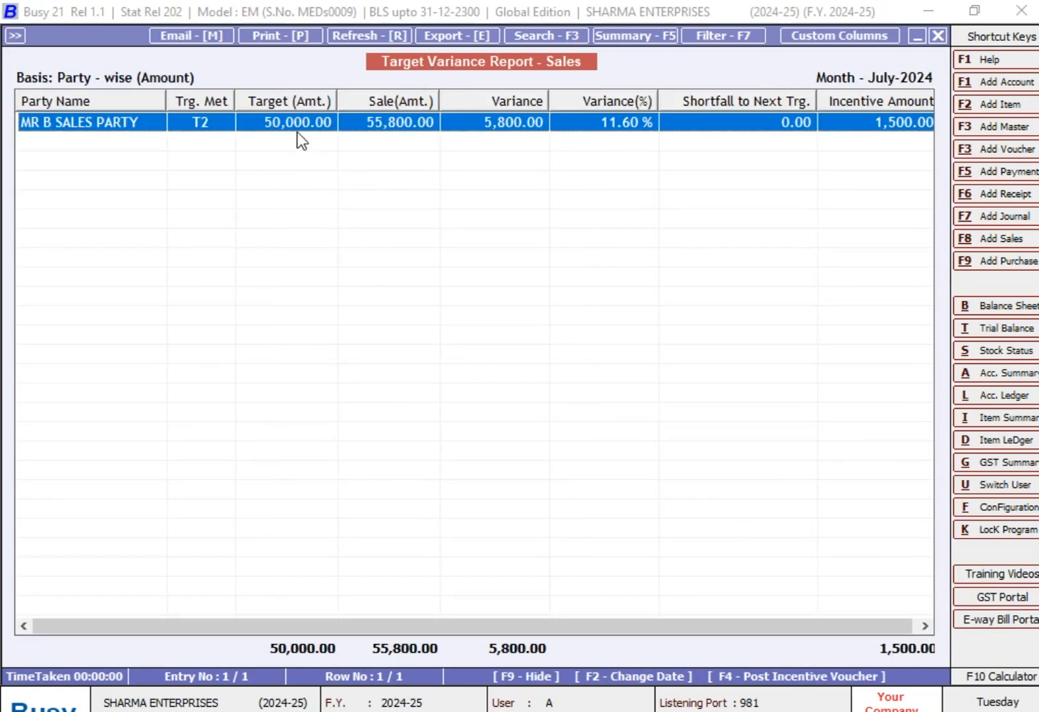
# - Switch to the TARGETS workbook in Excel, check MR. B's Target (2) amount and return to the Busy variance report
pyautogui.hotkey('alt', 'Tab')
pyautogui.click(523, 432)
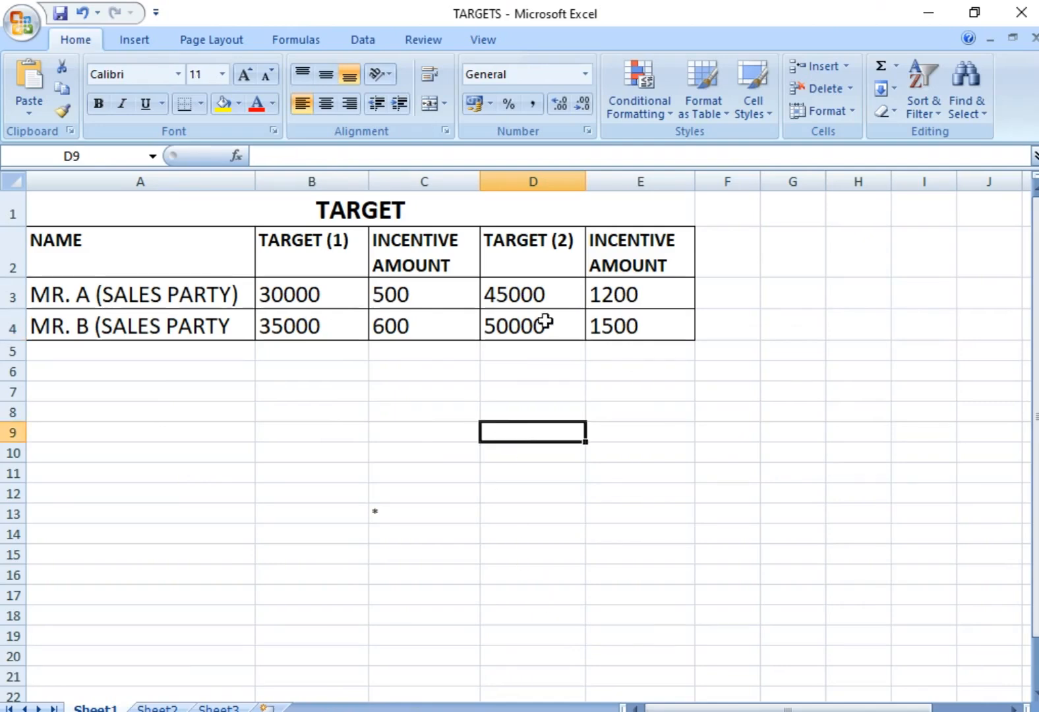
pyautogui.click(533, 255)
pyautogui.click(550, 323)
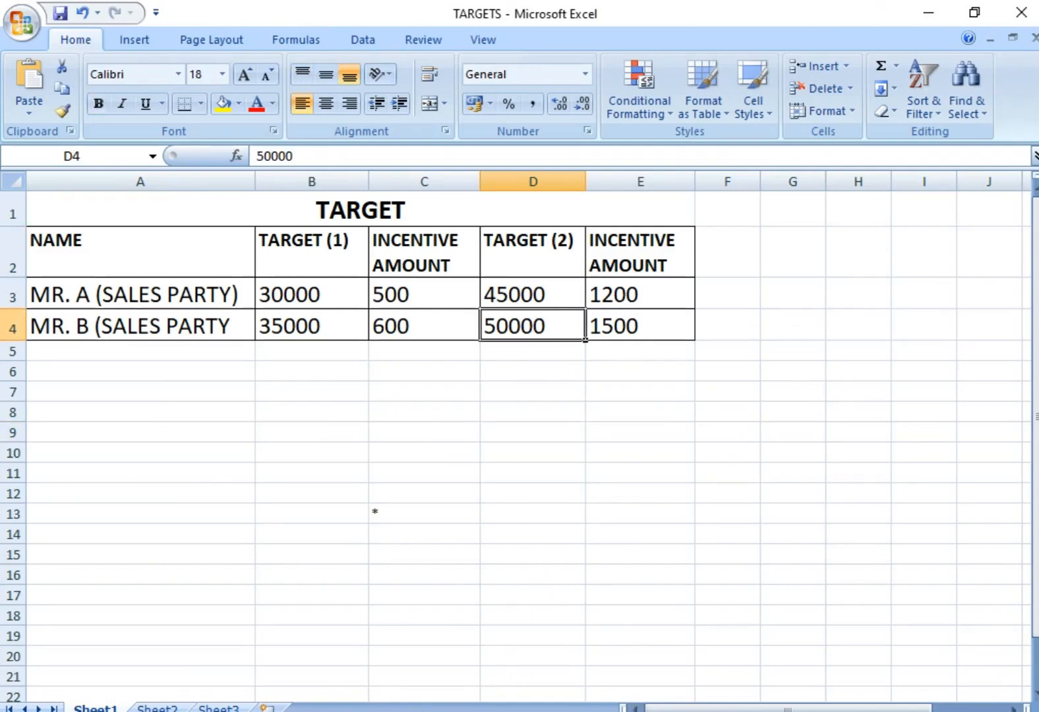
pyautogui.hotkey('alt', 'Tab')
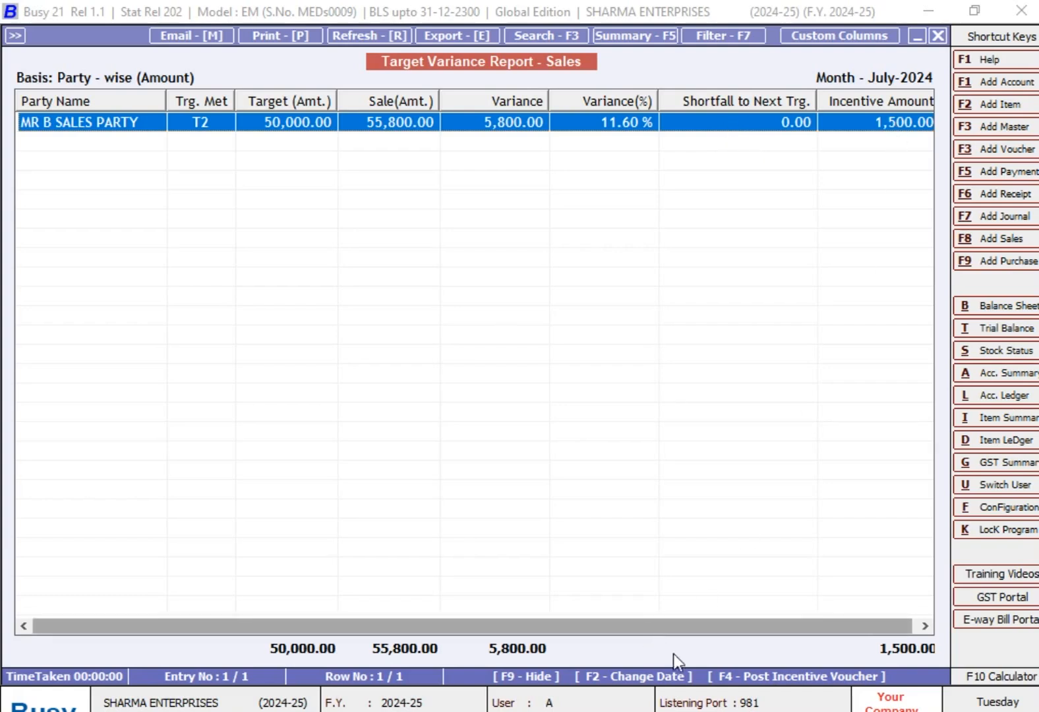
# - Check MR. B's Target (2) incentive amount in the Excel TARGETS workbook and switch back to Busy
pyautogui.click(698, 708)
pyautogui.click(636, 410)
pyautogui.click(565, 320)
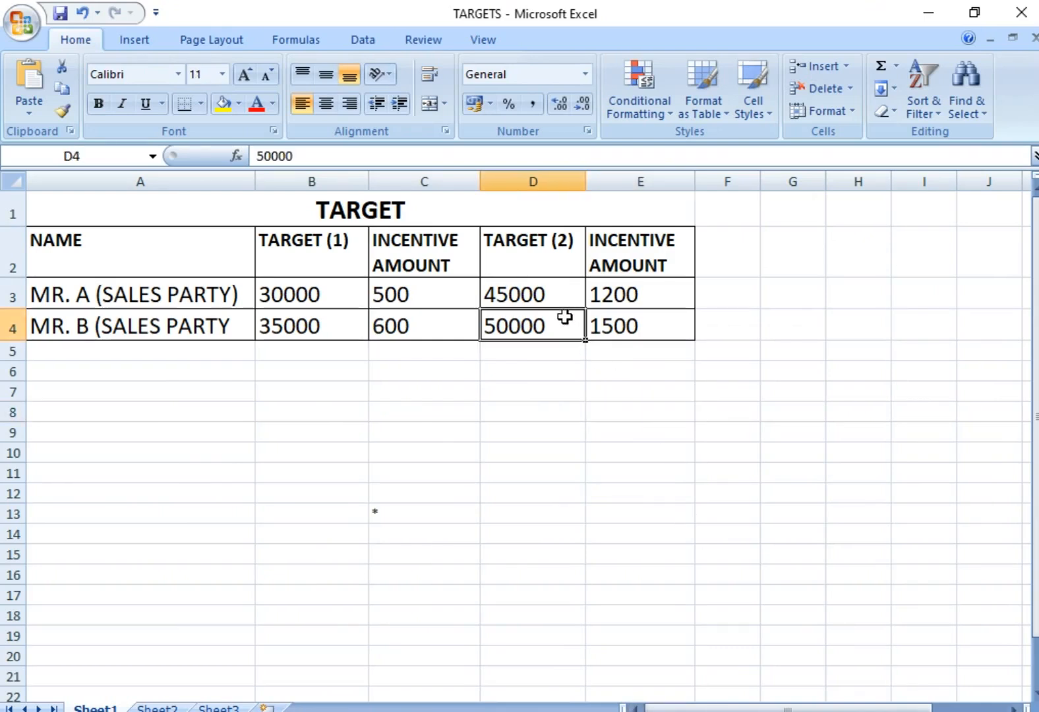
pyautogui.click(643, 327)
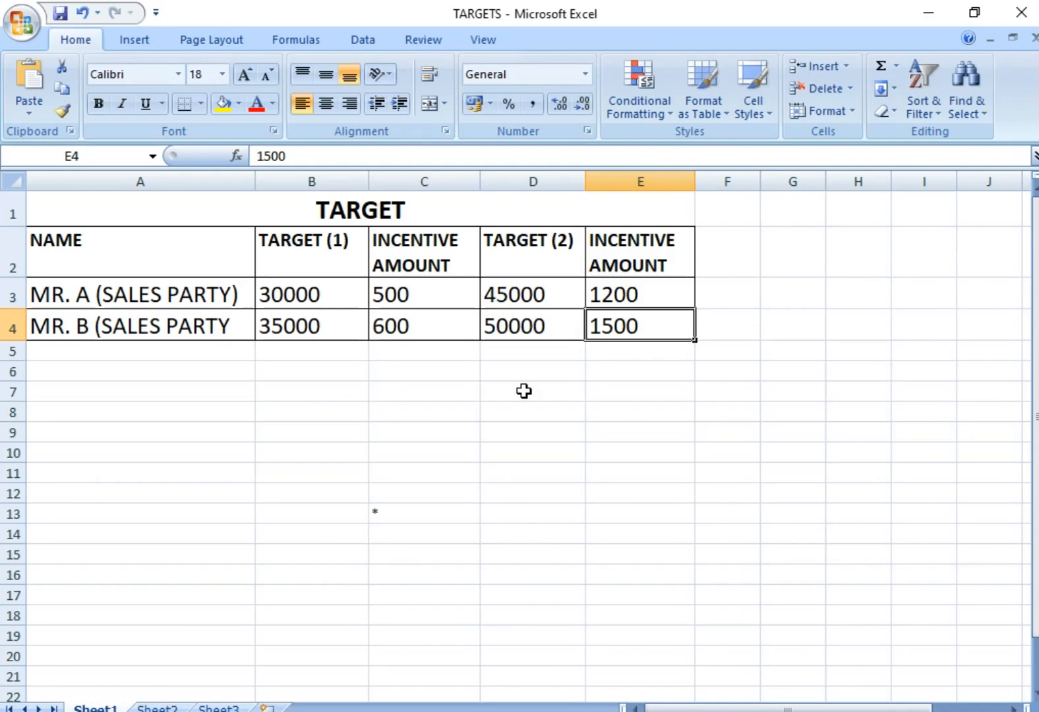
pyautogui.click(665, 710)
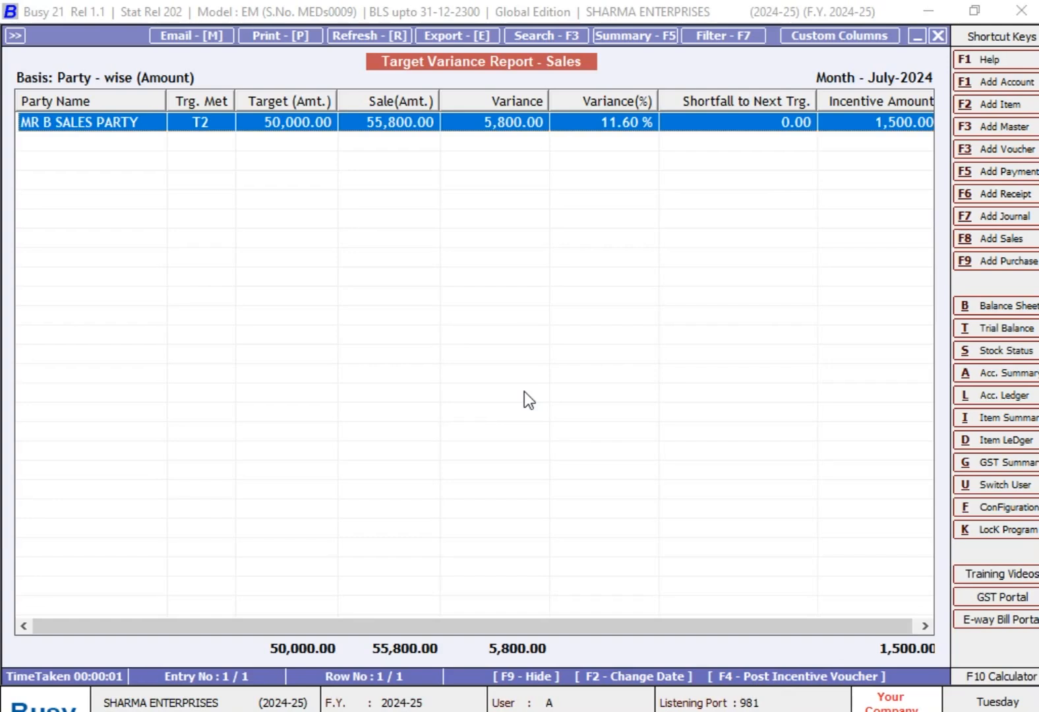
# - Post MR B SALES PARTY's incentive voucher in series Main, dated 31-07-2024, to INCENTIVE EXPENSES without bill references, keeping the default narration
pyautogui.press('F4')
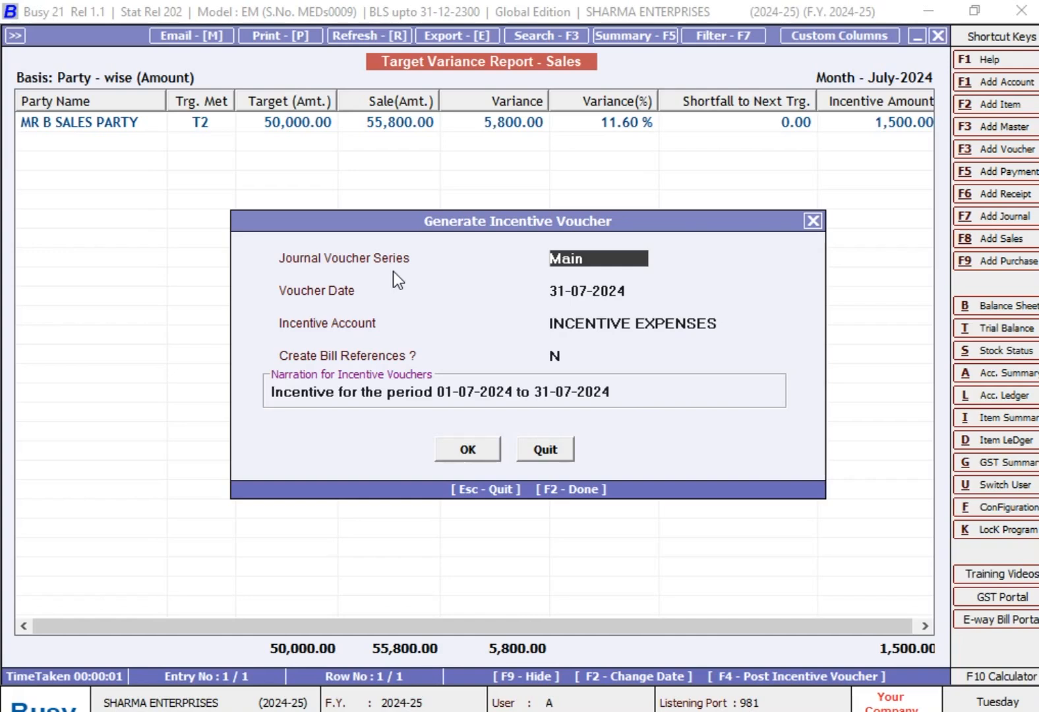
pyautogui.press('space')
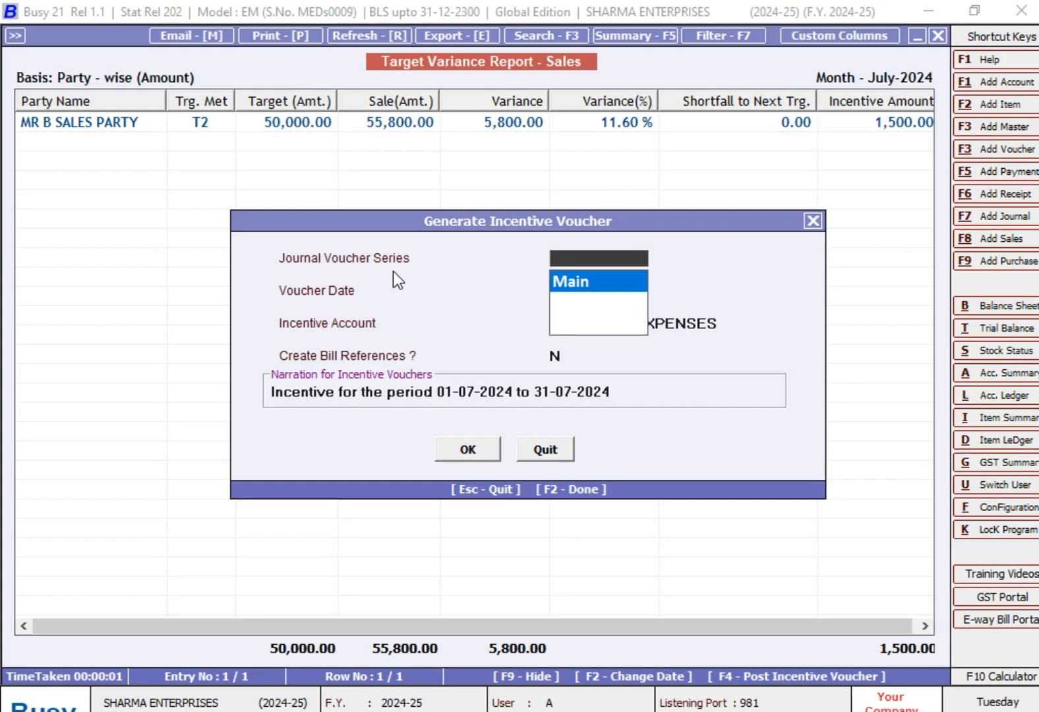
pyautogui.press('Return')
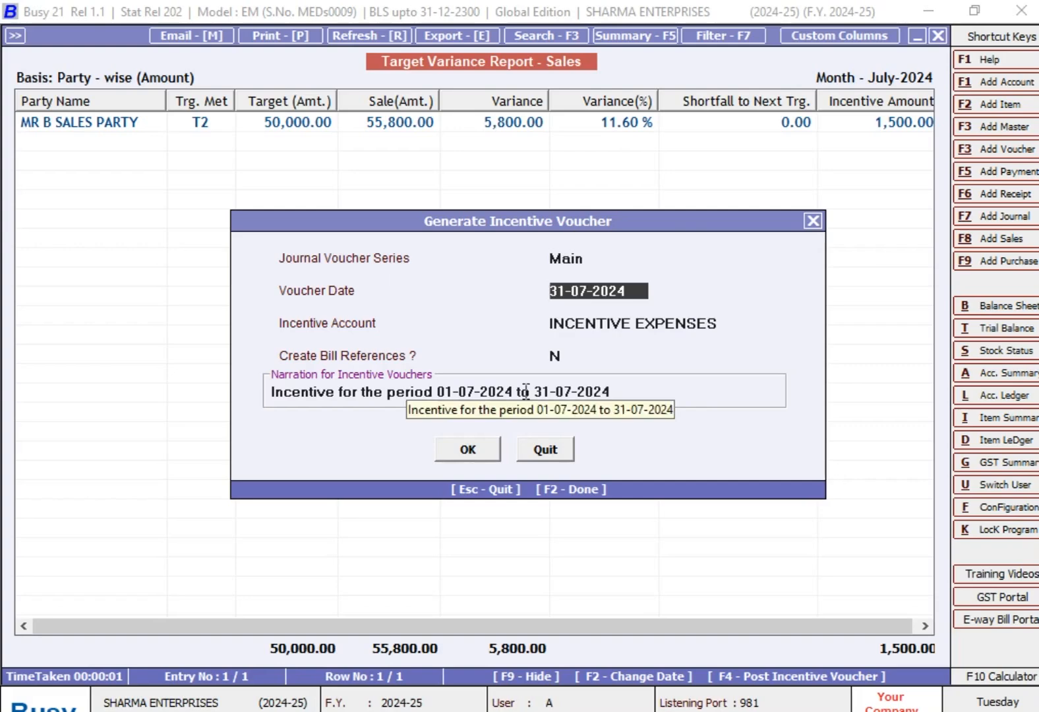
pyautogui.press('Return')
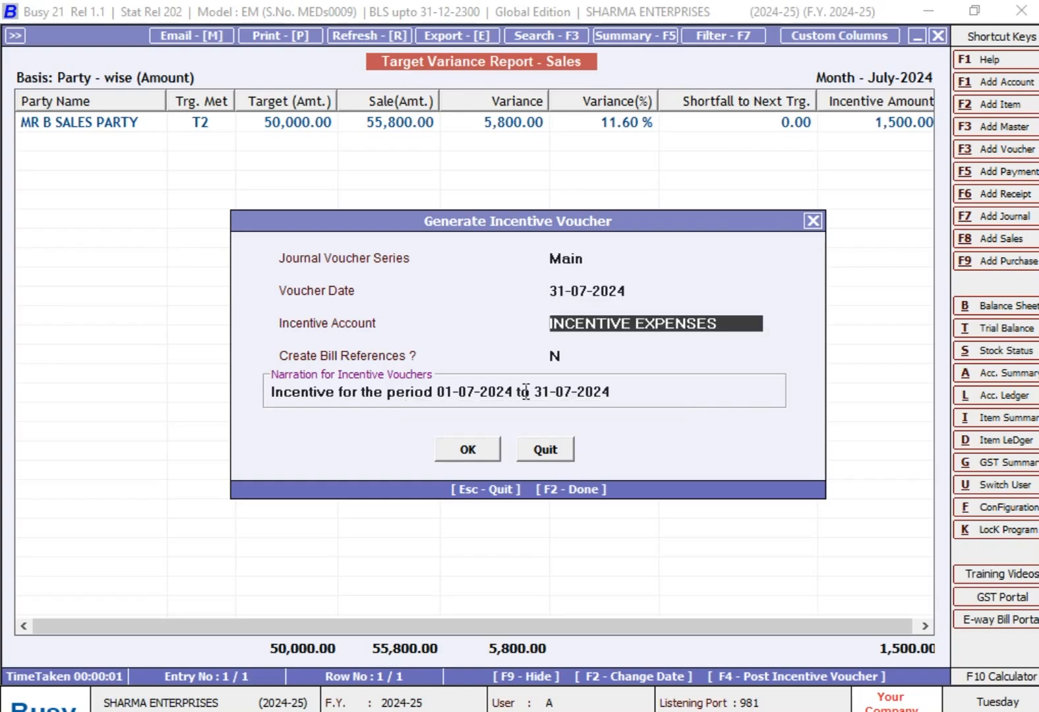
pyautogui.write('in')
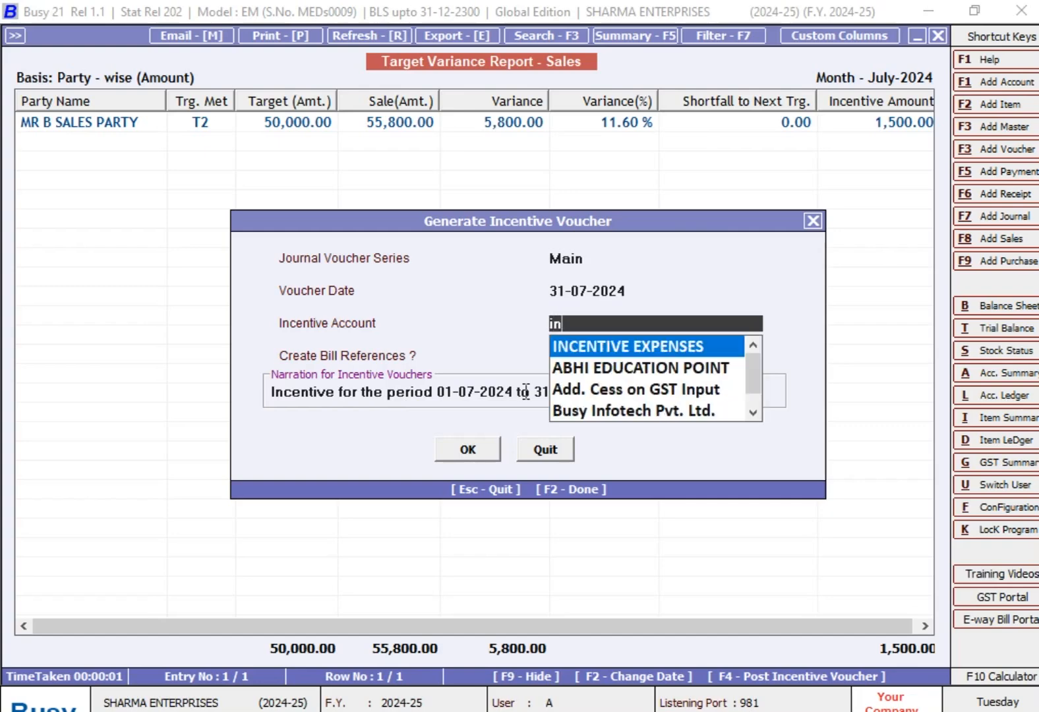
pyautogui.press('Return')
pyautogui.press('Return')
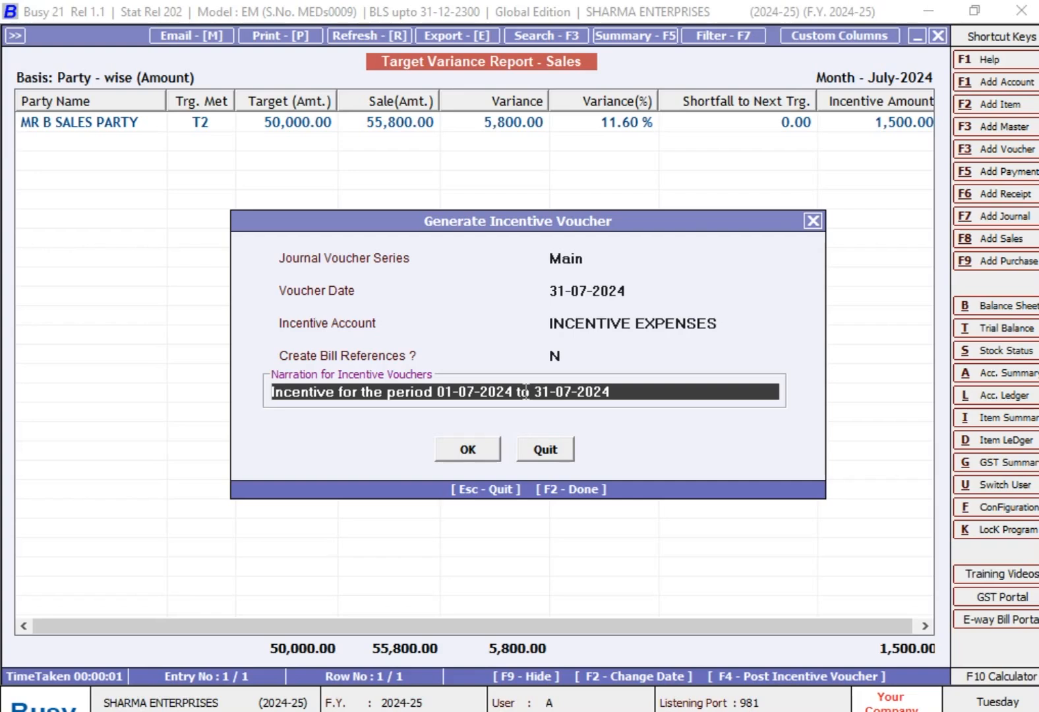
pyautogui.click(472, 457)
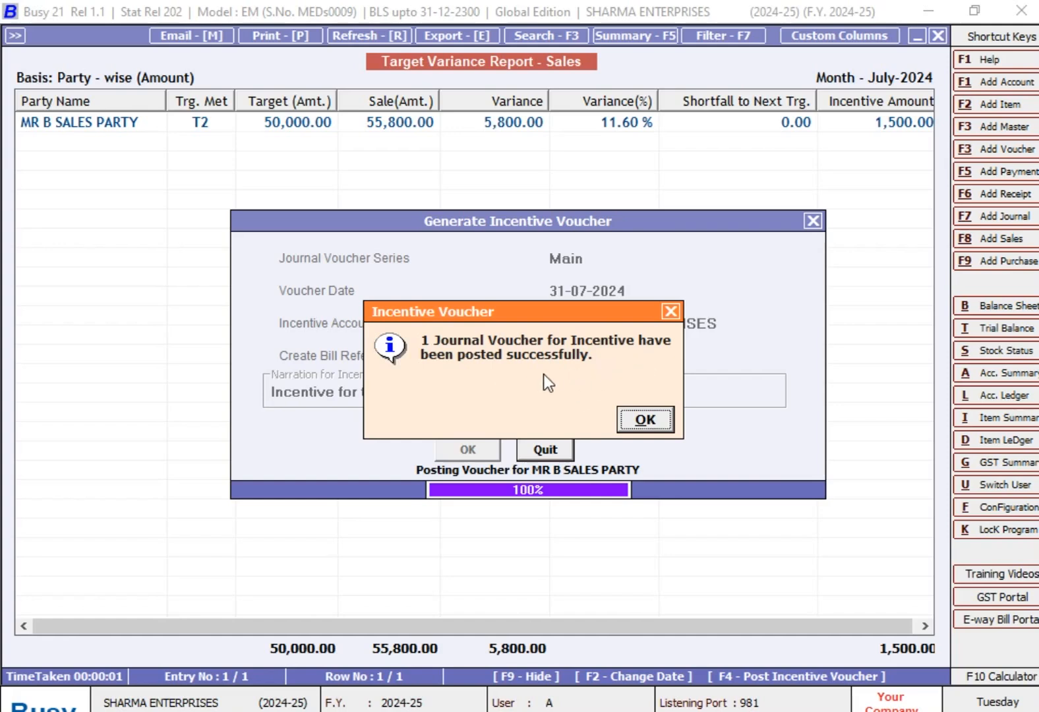
pyautogui.click(645, 421)
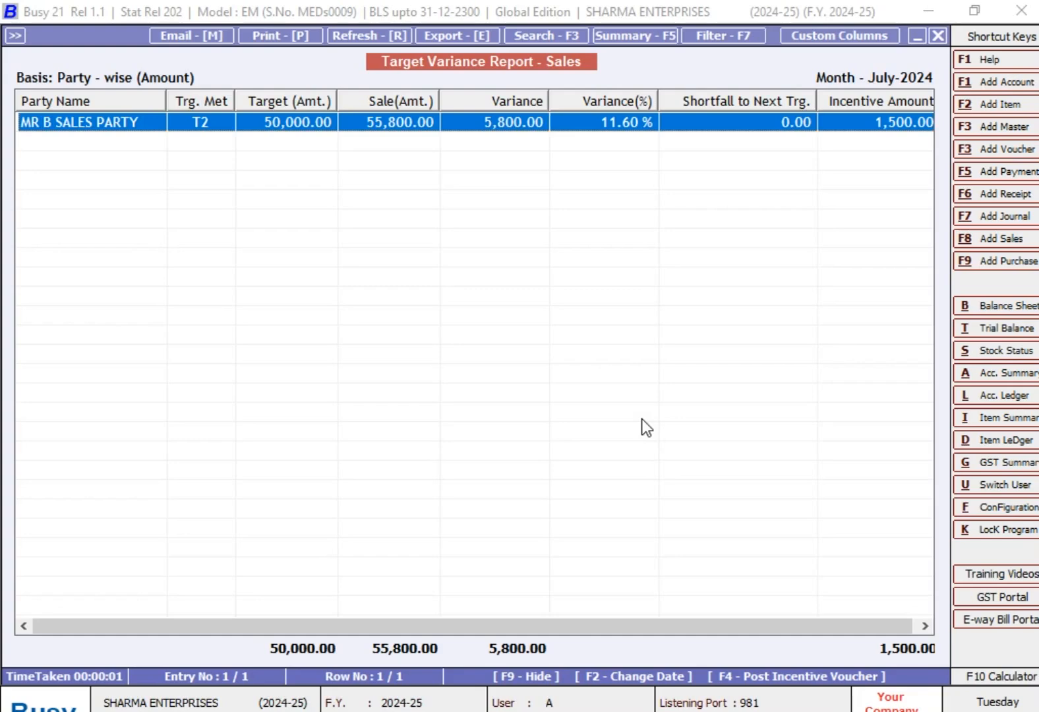
# - Leave the variance report and generate the Account Ledger of MR B SALES PARTY from 01-04-2024 to 31-07-2024
pyautogui.press('Escape')
pyautogui.press('Escape')
pyautogui.press('Escape')
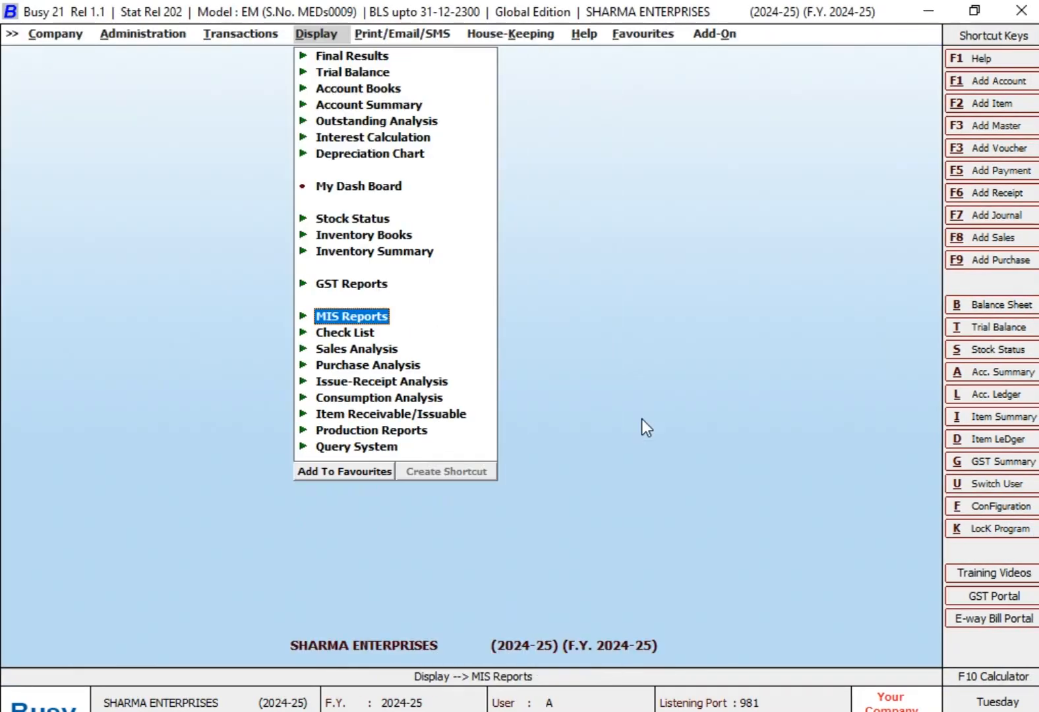
pyautogui.press('Escape')
pyautogui.hotkey('alt', 'l')
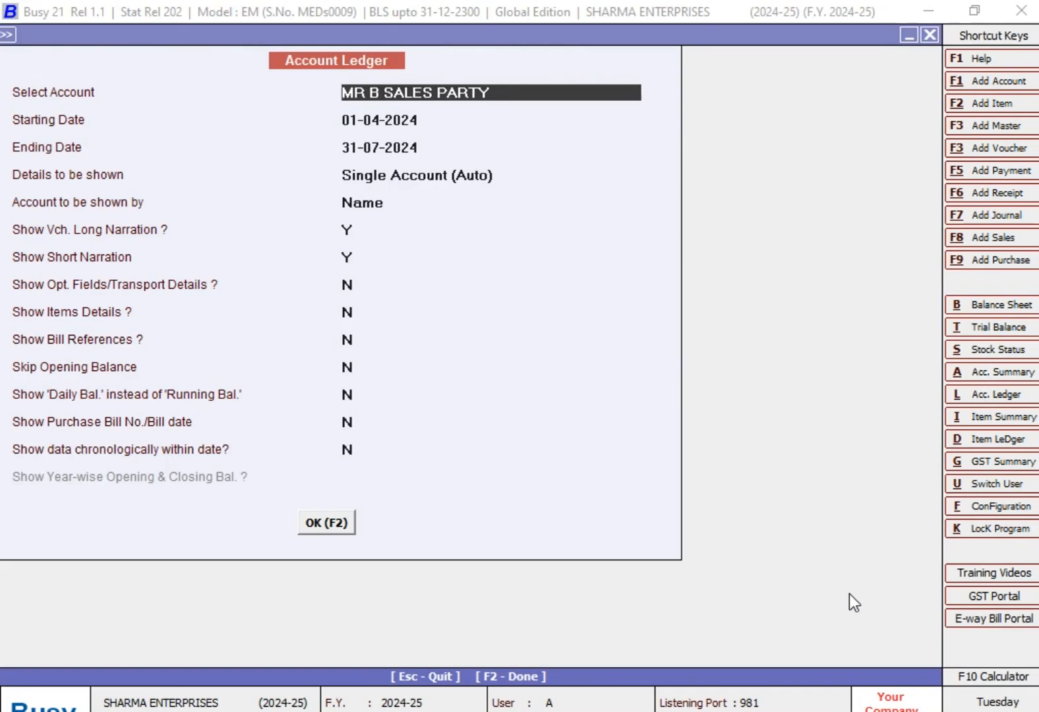
pyautogui.press('Return')
pyautogui.press('Return')
pyautogui.press('Return')
pyautogui.press('Return')
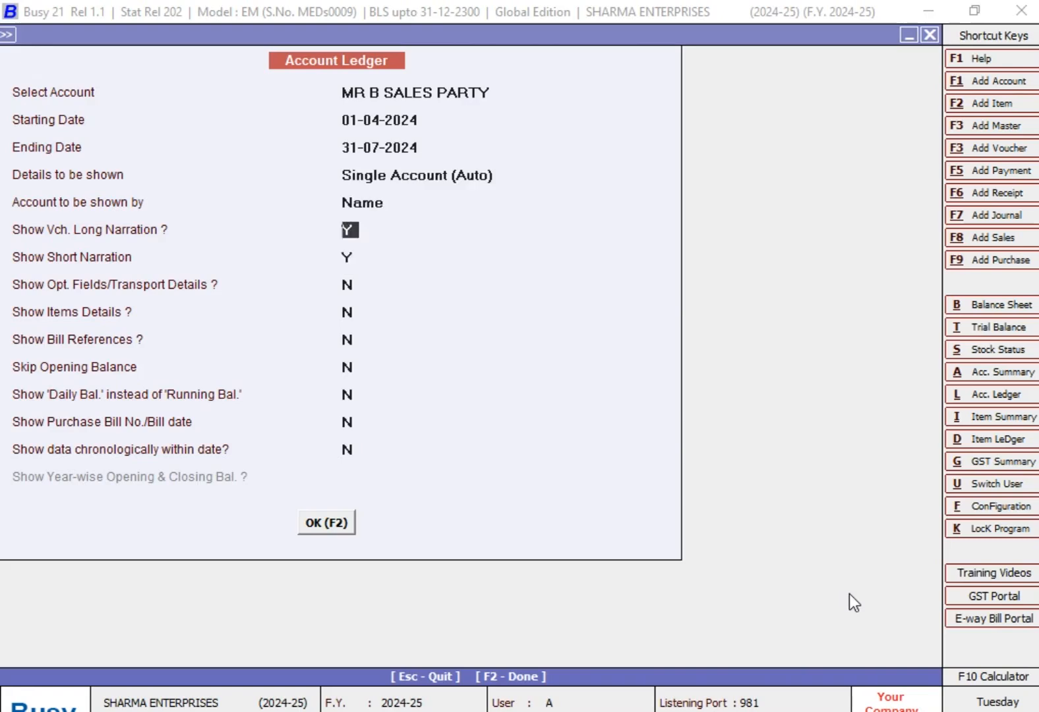
pyautogui.press('F2')
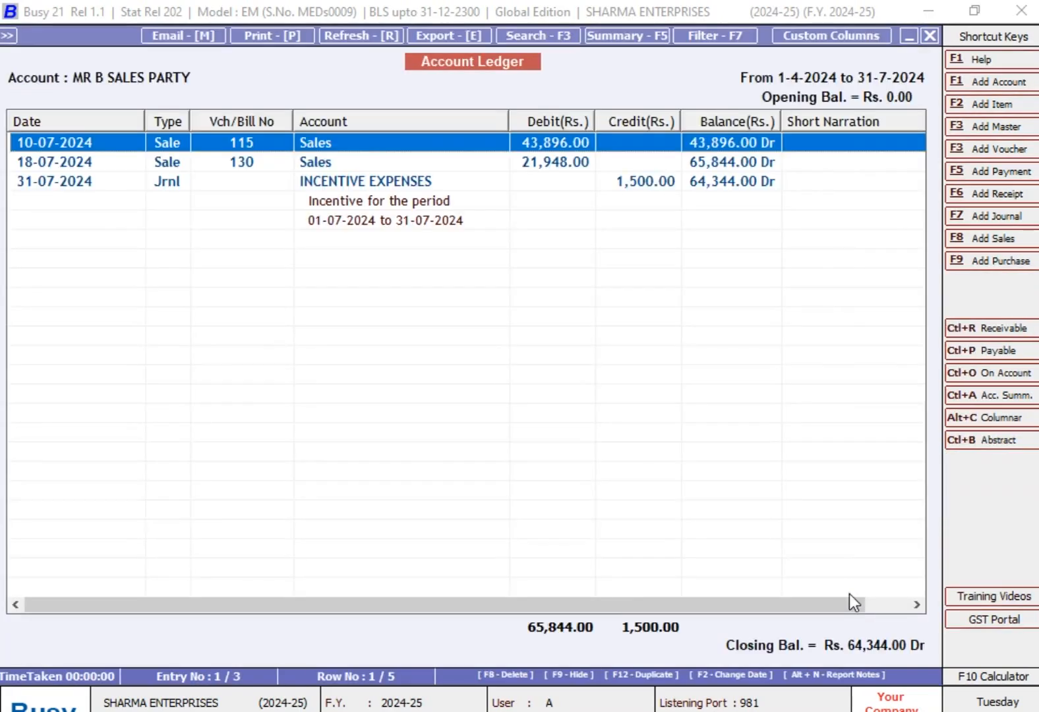
# - Examine the sales entries and the INCENTIVE EXPENSES journal voucher in MR B SALES PARTY's ledger, leaving the voucher unmodified
pyautogui.press('Down')
pyautogui.press('Up')
pyautogui.press('Down')
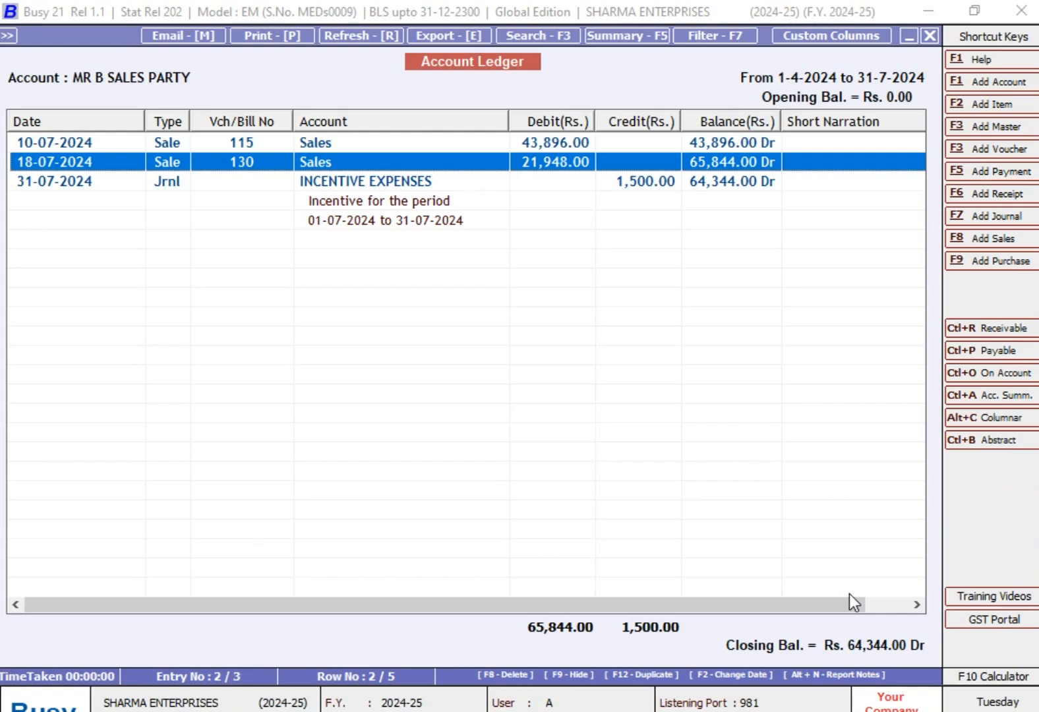
pyautogui.press('Down')
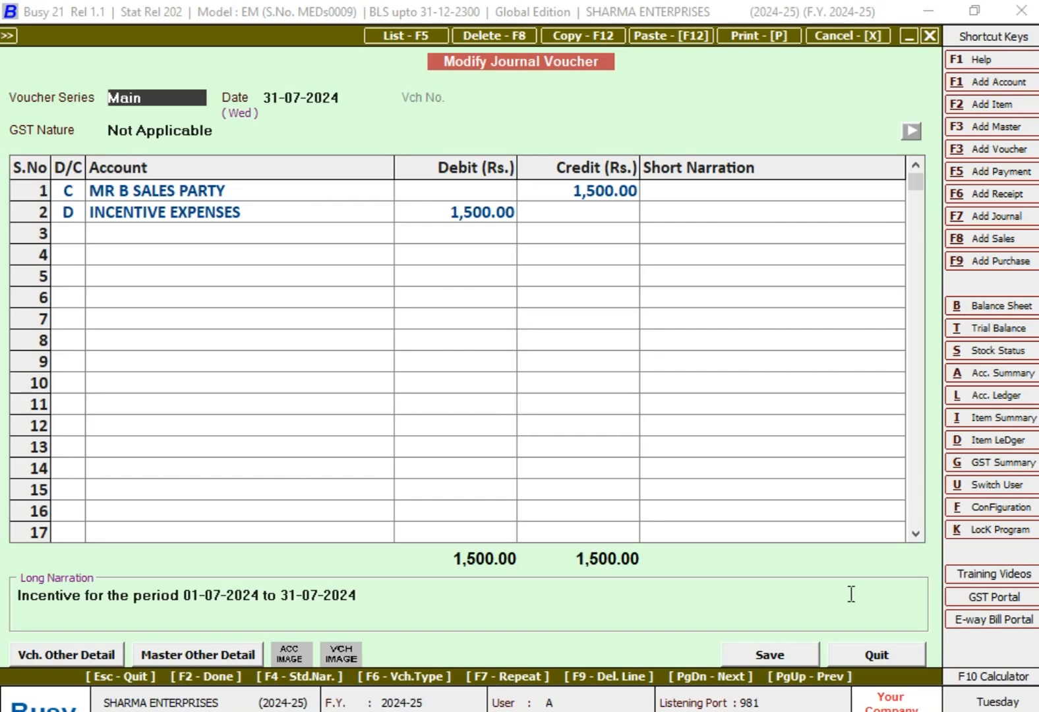
pyautogui.press('Escape')
pyautogui.press('Up')
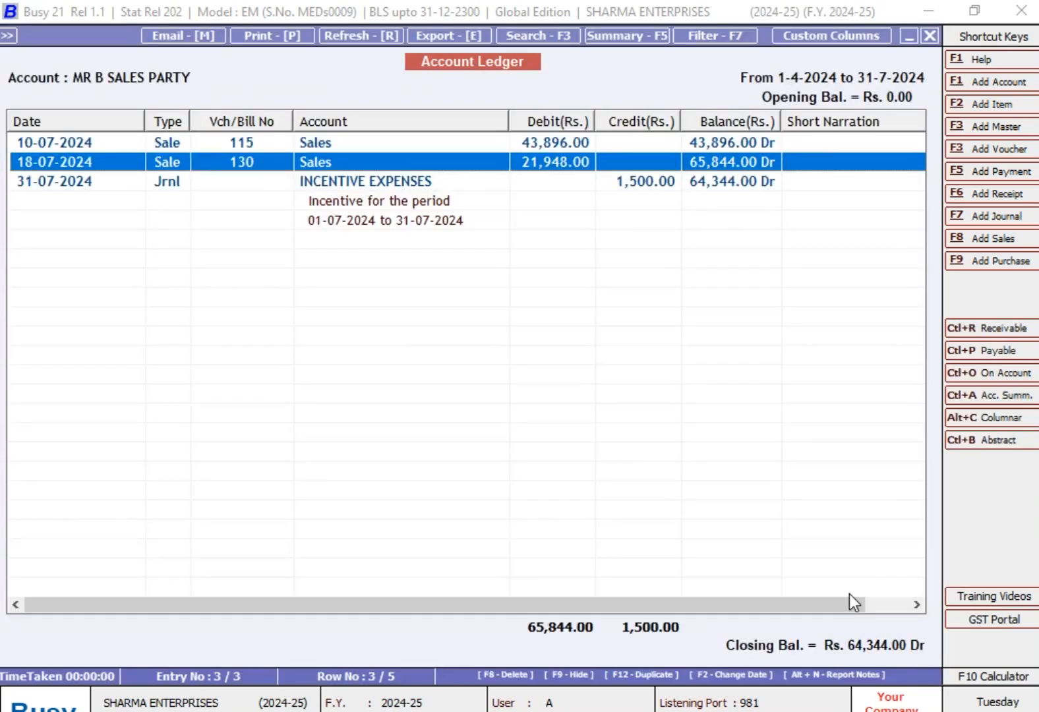
pyautogui.press('Up')
pyautogui.press('Down')
pyautogui.press('Down')
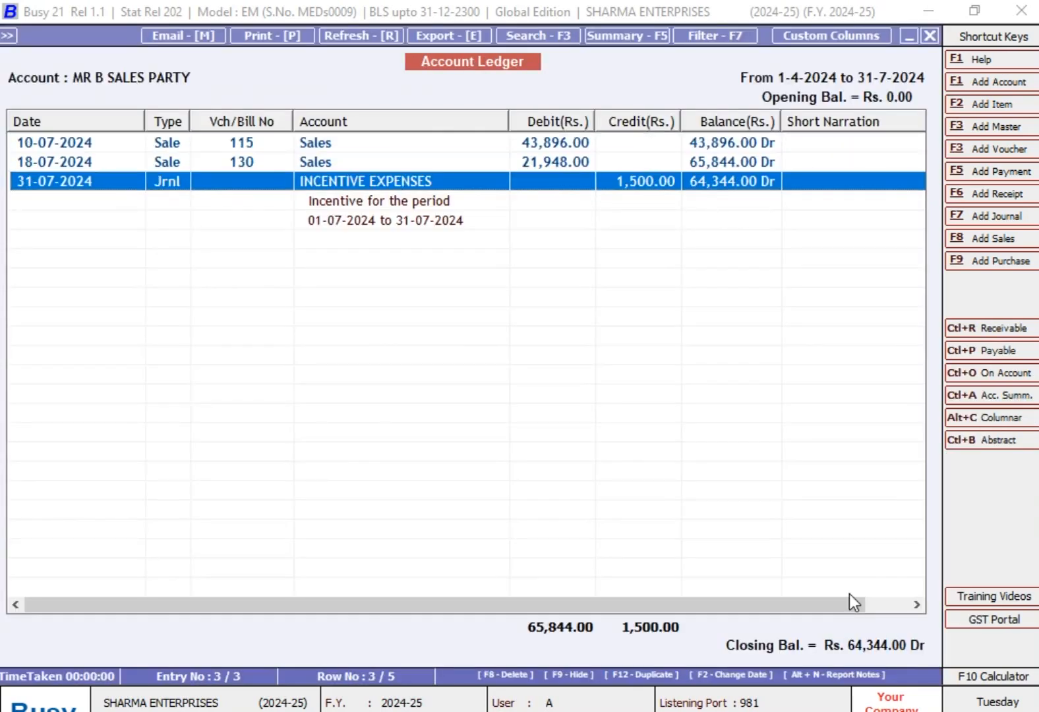